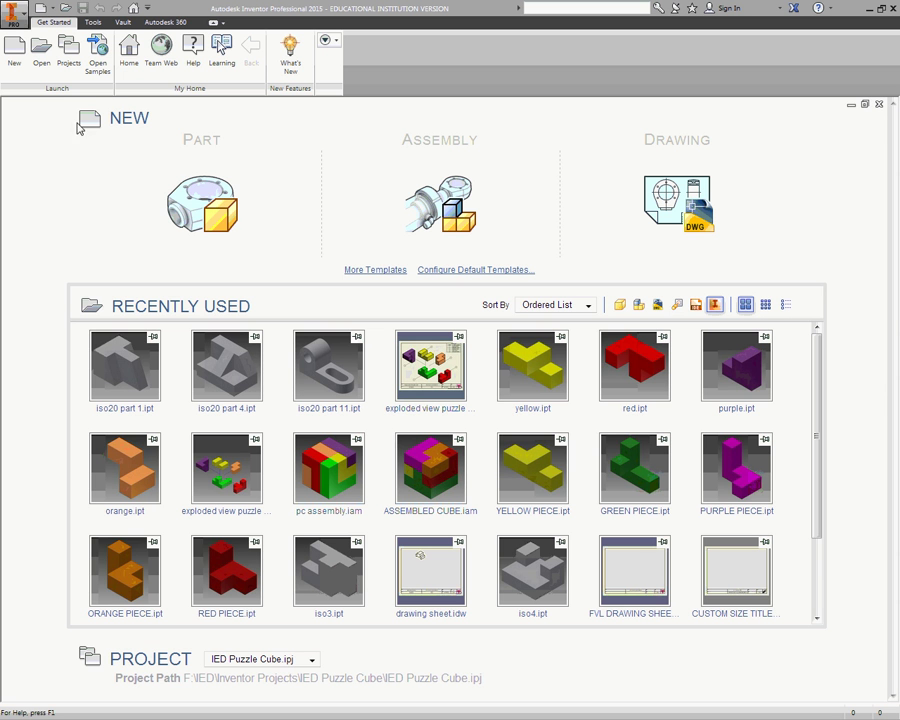
# Step: Create a new part and check isometric shape 7 in the reference PDF in Adobe Acrobat before returning to Inventor
pyautogui.click(205, 217)
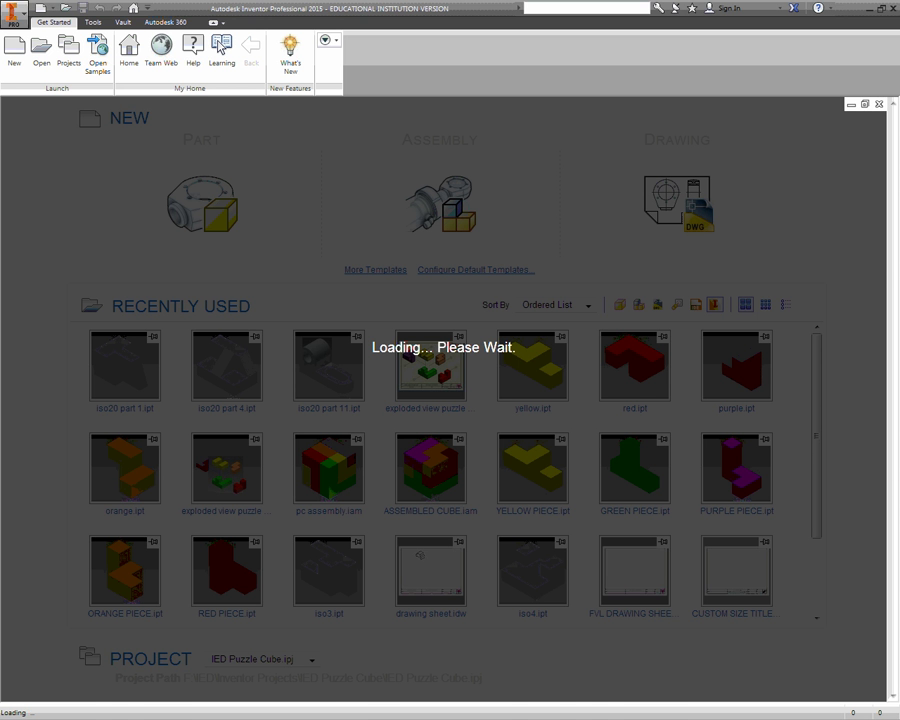
pyautogui.hotkey('alt', 'Tab')
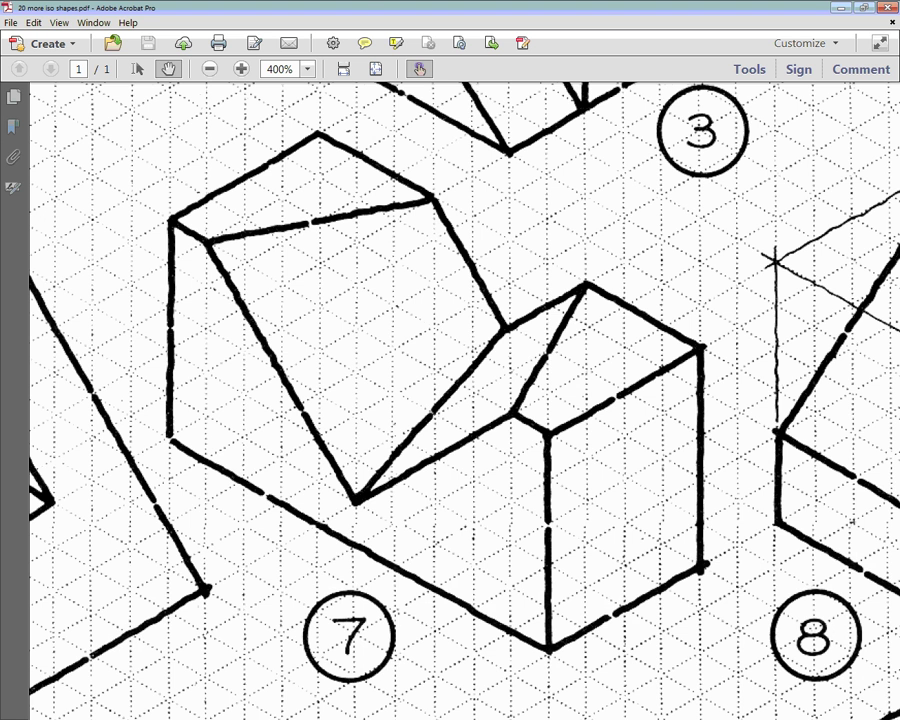
pyautogui.hotkey('alt', 'Tab')
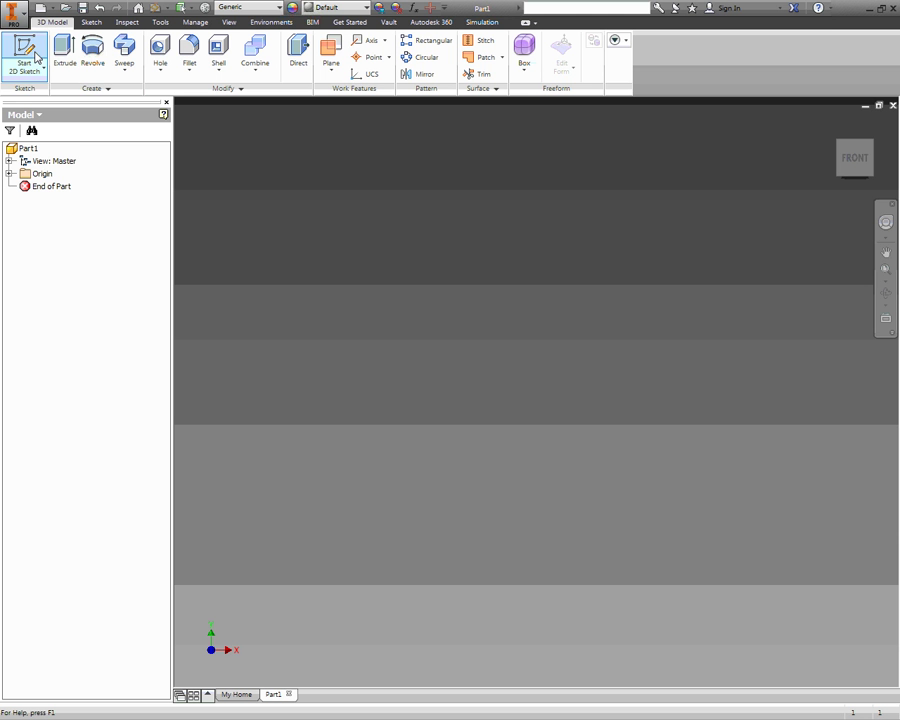
# Step: Sketch a rectangle 10 in wide and 5 in high from the origin on the front XY plane and finish the sketch
pyautogui.click(25, 52)
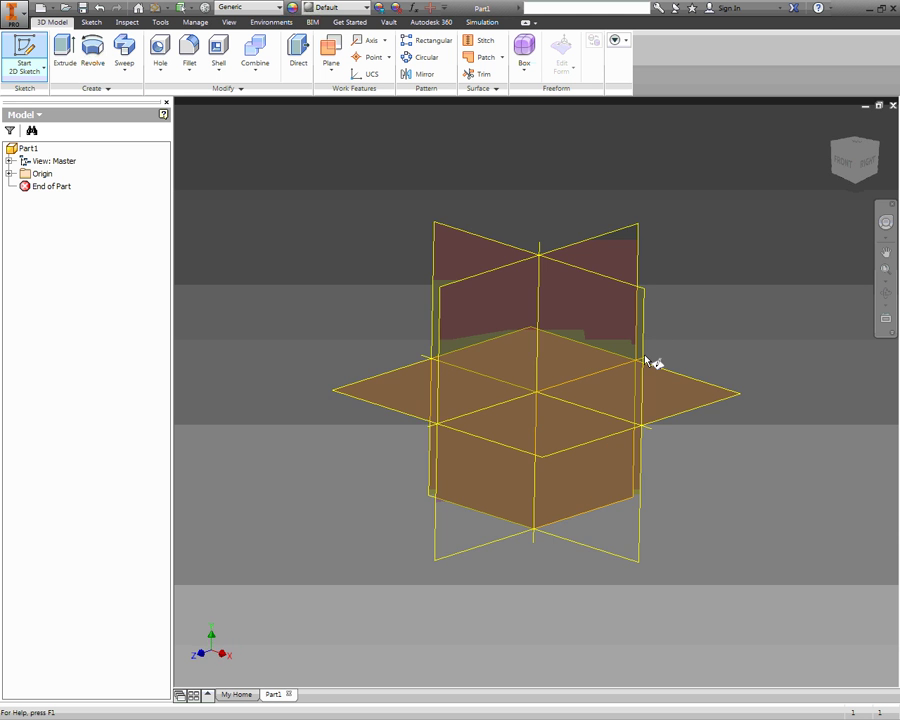
pyautogui.click(648, 360)
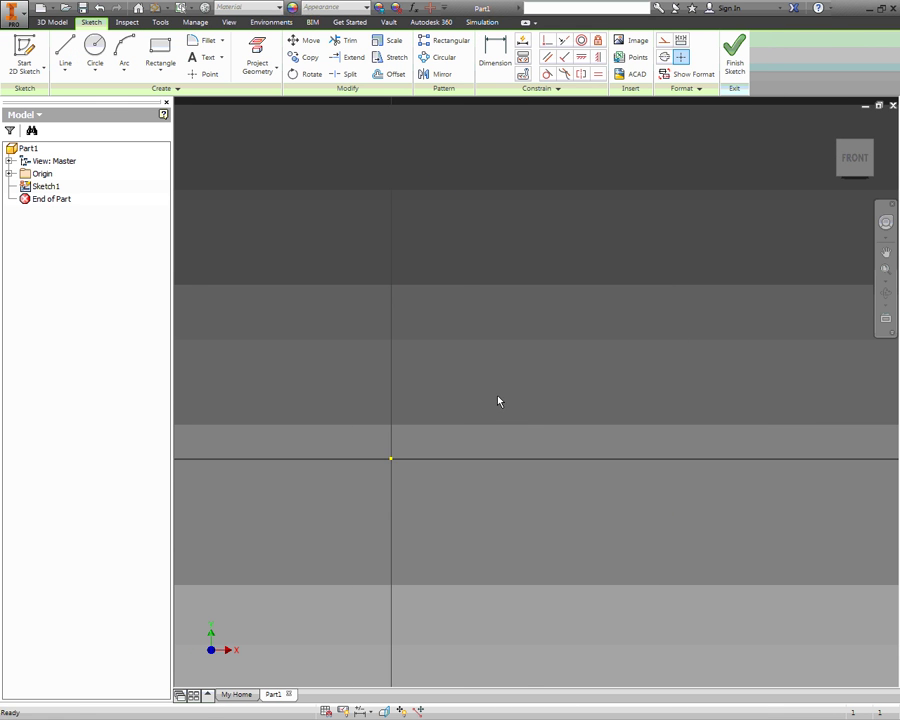
pyautogui.moveTo(512, 388); pyautogui.dragTo(438, 472, button='middle')
pyautogui.click(160, 55)
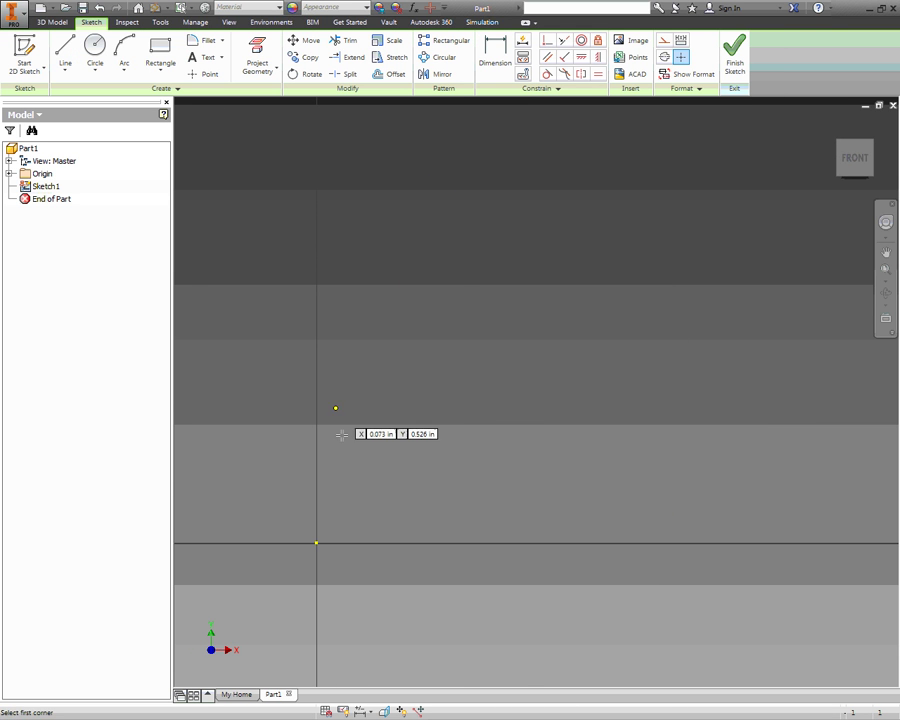
pyautogui.click(316, 542)
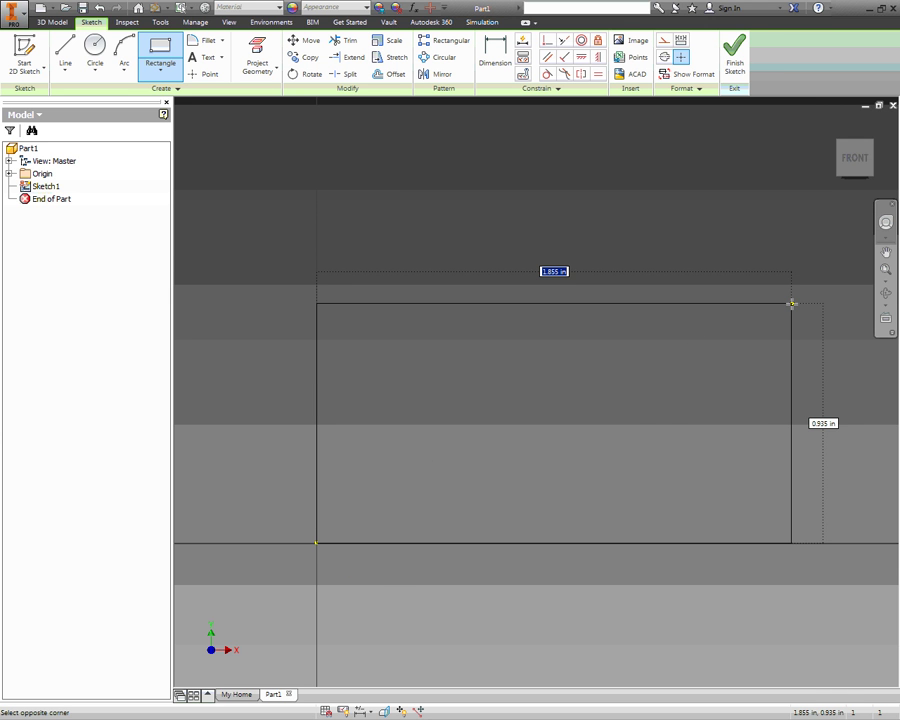
pyautogui.write('10')
pyautogui.press('Tab')
pyautogui.write('10')
pyautogui.press('Return')
pyautogui.scroll(-3, 788, 307)
pyautogui.scroll(2, 776, 300)
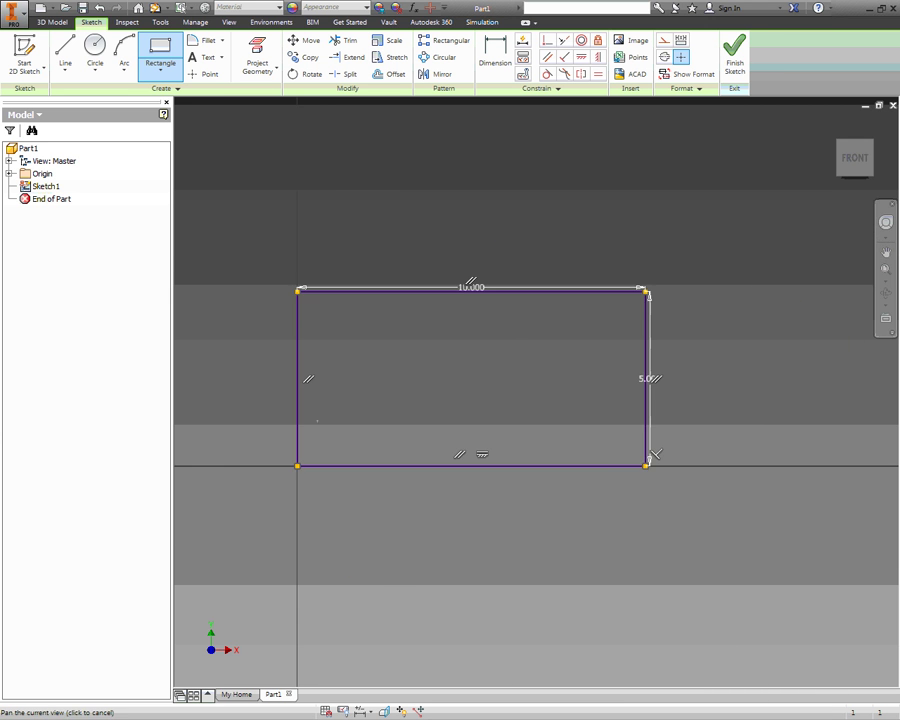
pyautogui.moveTo(600, 390)
pyautogui.mouseDown(button='middle')
pyautogui.moveTo(545, 392)
pyautogui.moveTo(683, 309)
pyautogui.moveTo(388, 410)
pyautogui.moveTo(575, 364)
pyautogui.mouseUp(button='middle')
pyautogui.click(738, 60)
# Step: Extrude the rectangle 4 in into a solid block and show it in the isometric home view
pyautogui.scroll(-2, 476, 400)
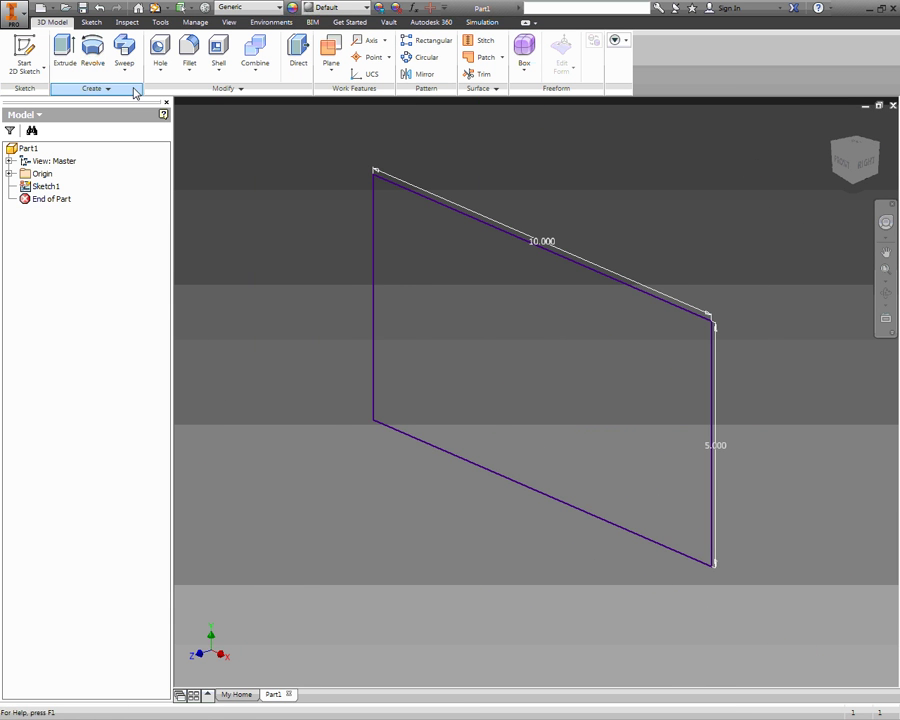
pyautogui.click(66, 58)
pyautogui.write('4')
pyautogui.press('Return')
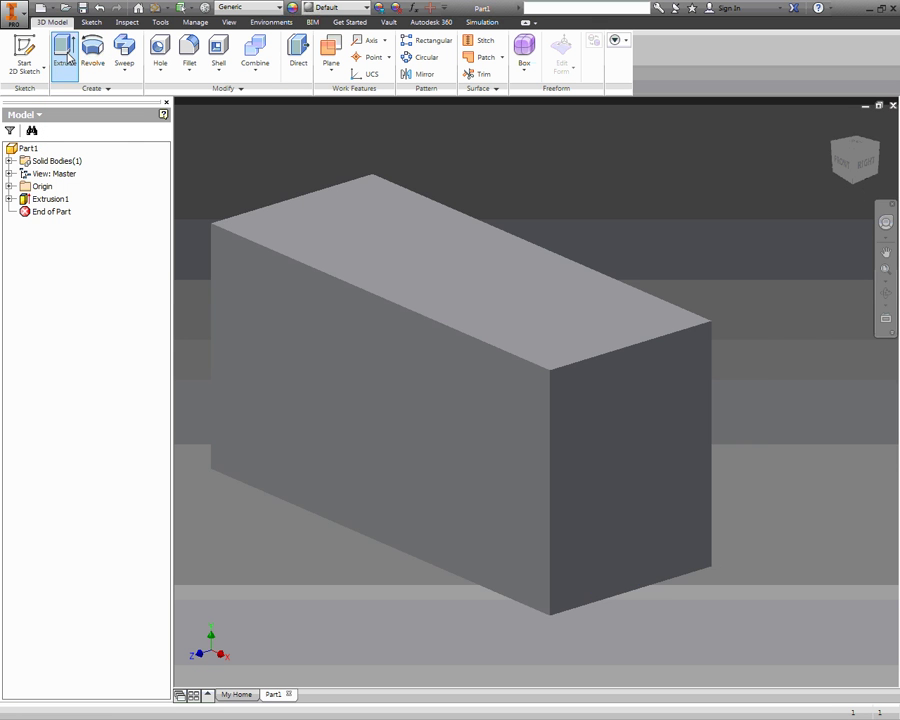
pyautogui.moveTo(376, 380); pyautogui.dragTo(458, 373, button='middle')
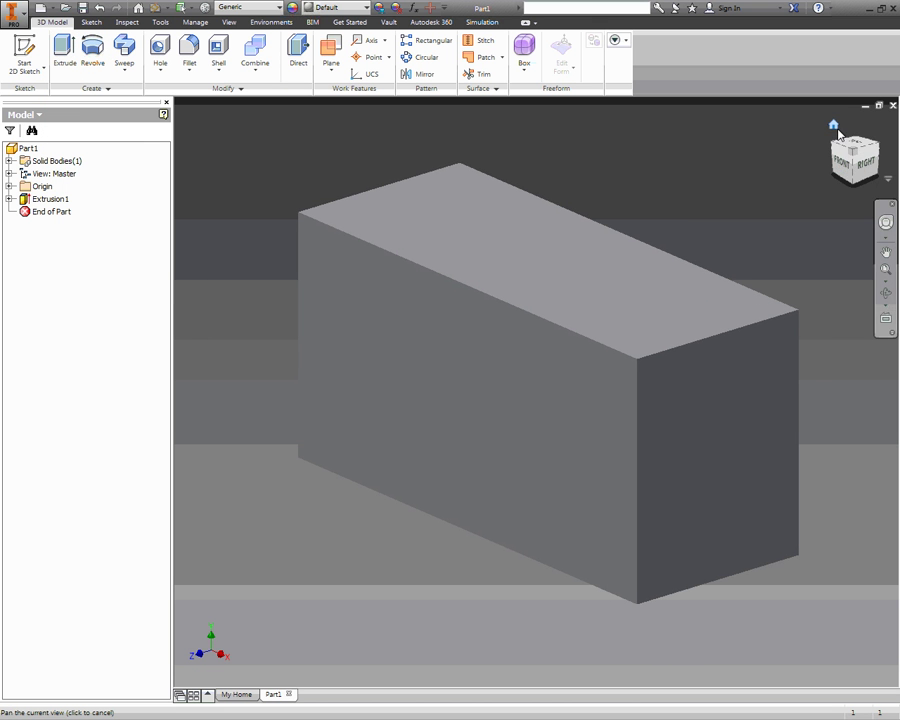
pyautogui.click(834, 124)
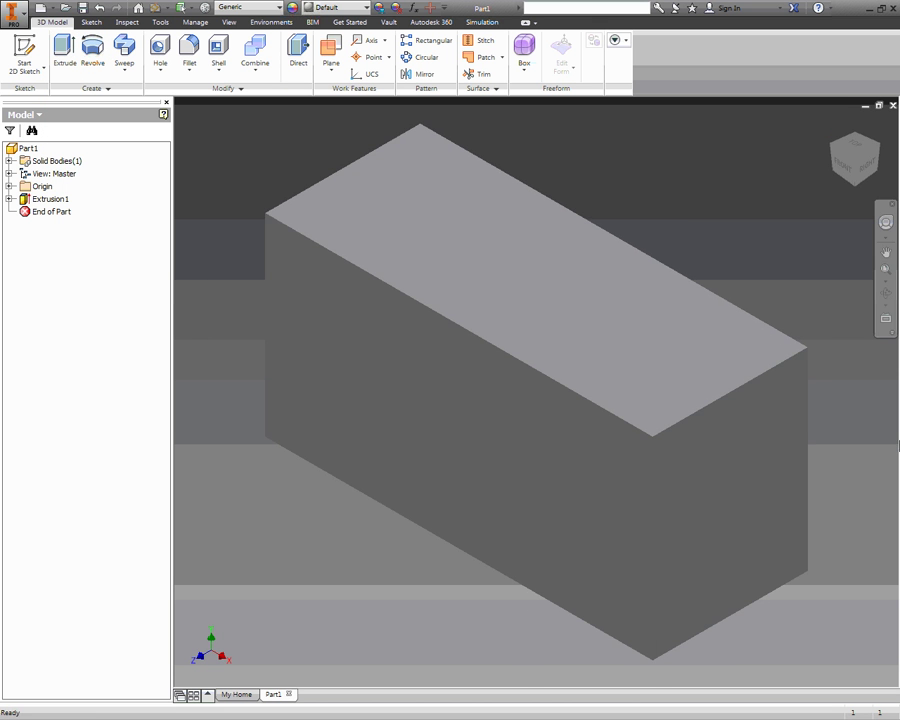
# Step: Compare the block with shape 7 in the Acrobat PDF, and start a new sketch on its long front face in Inventor
pyautogui.hotkey('alt', 'Tab')
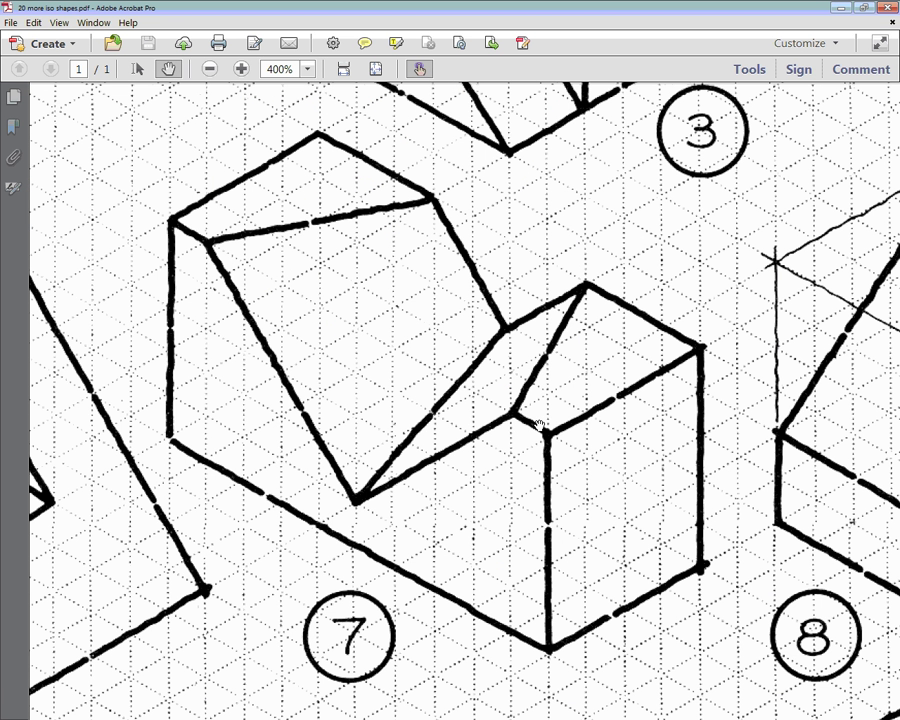
pyautogui.hotkey('alt', 'Tab')
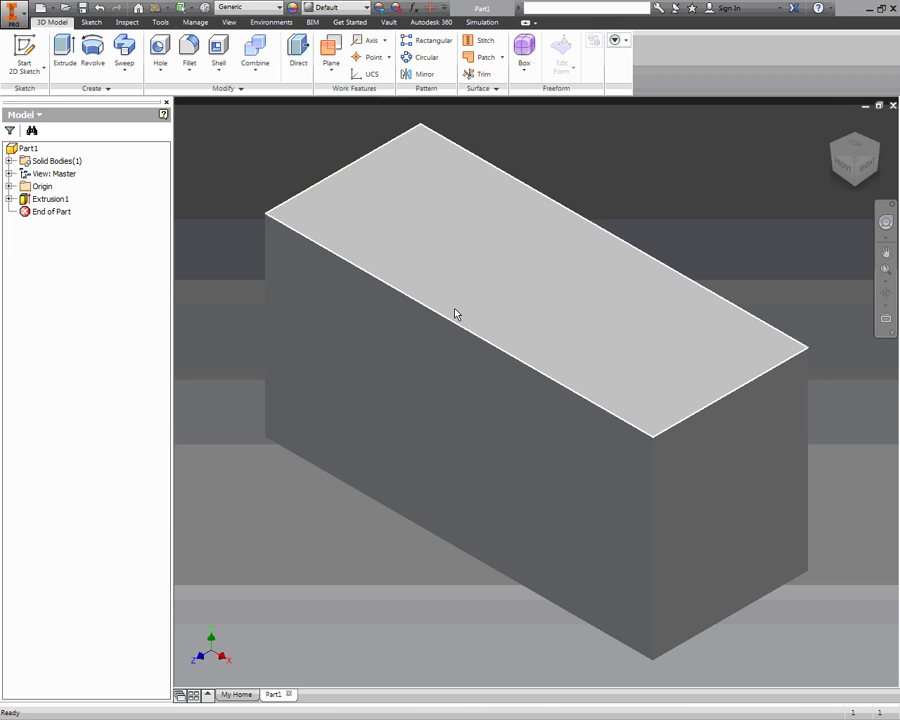
pyautogui.hotkey('alt', 'Tab')
pyautogui.hotkey('alt', 'Tab')
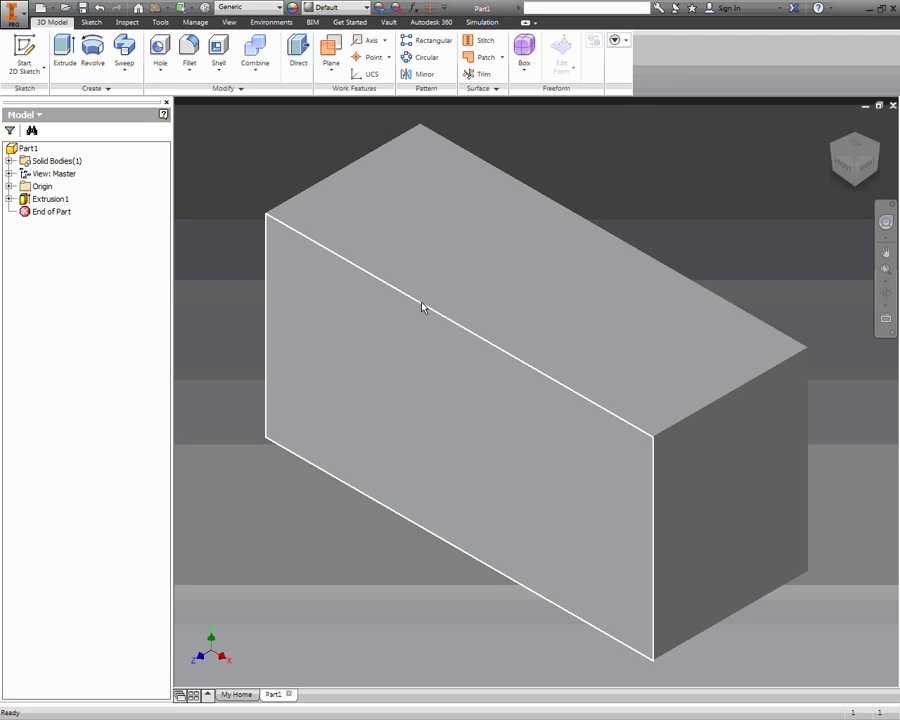
pyautogui.hotkey('alt', 'Tab')
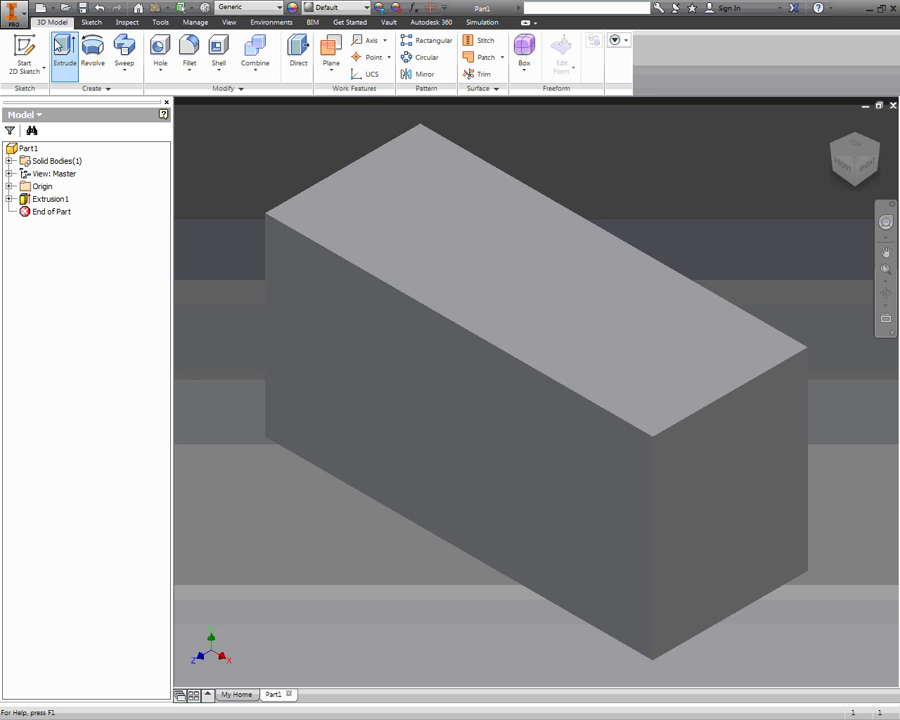
pyautogui.click(24, 55)
pyautogui.click(510, 398)
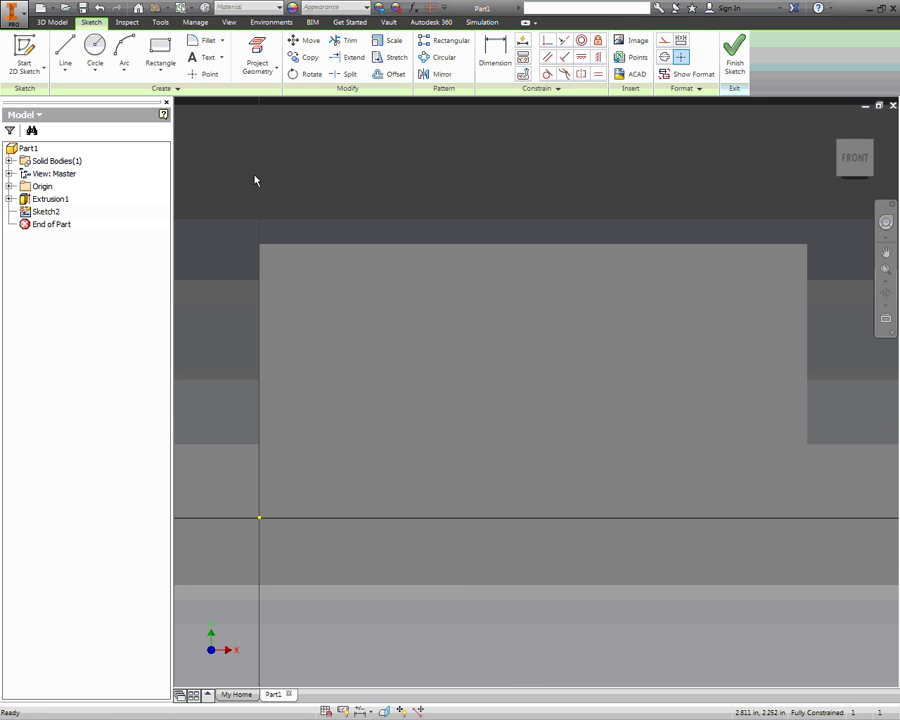
# Step: Sketch an about 8.02 in line along the face's top edge and a slanted line from its left end to a point about 4 in below
pyautogui.press('l')
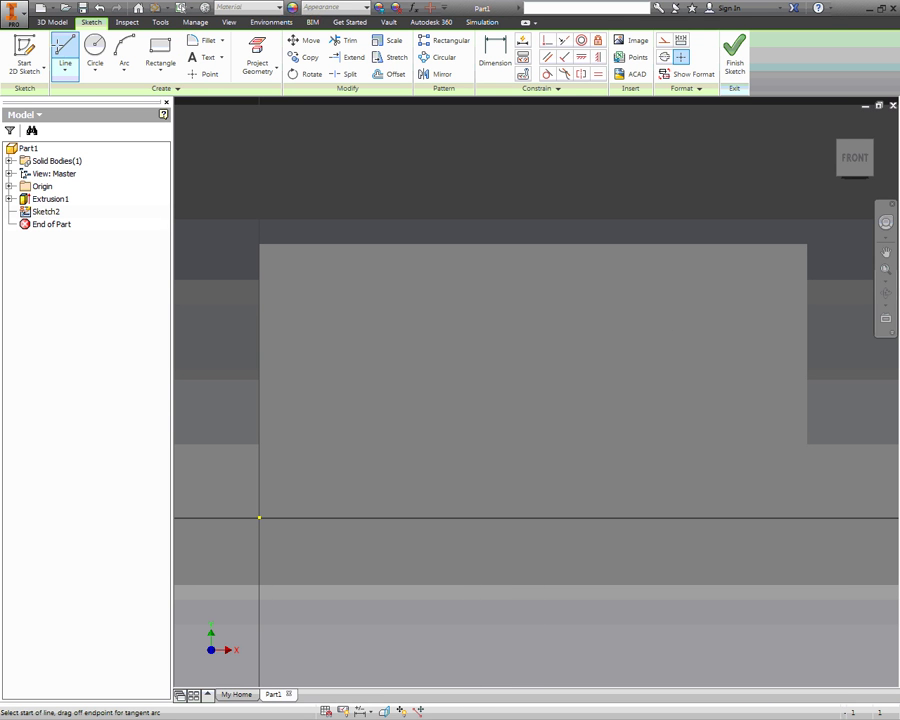
pyautogui.click(321, 244)
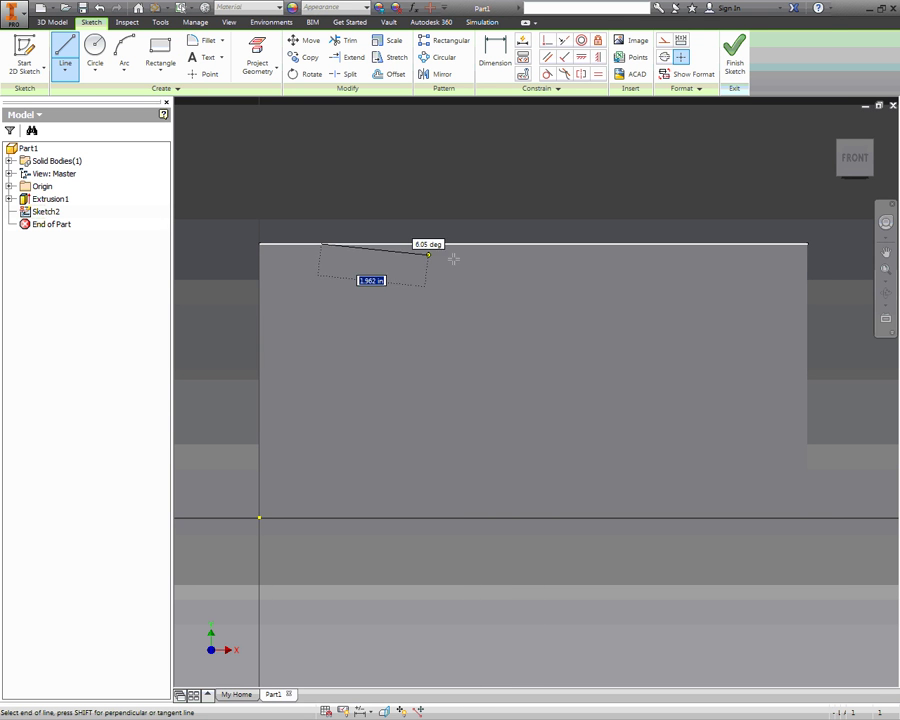
pyautogui.doubleClick(760, 244)
pyautogui.click(540, 461)
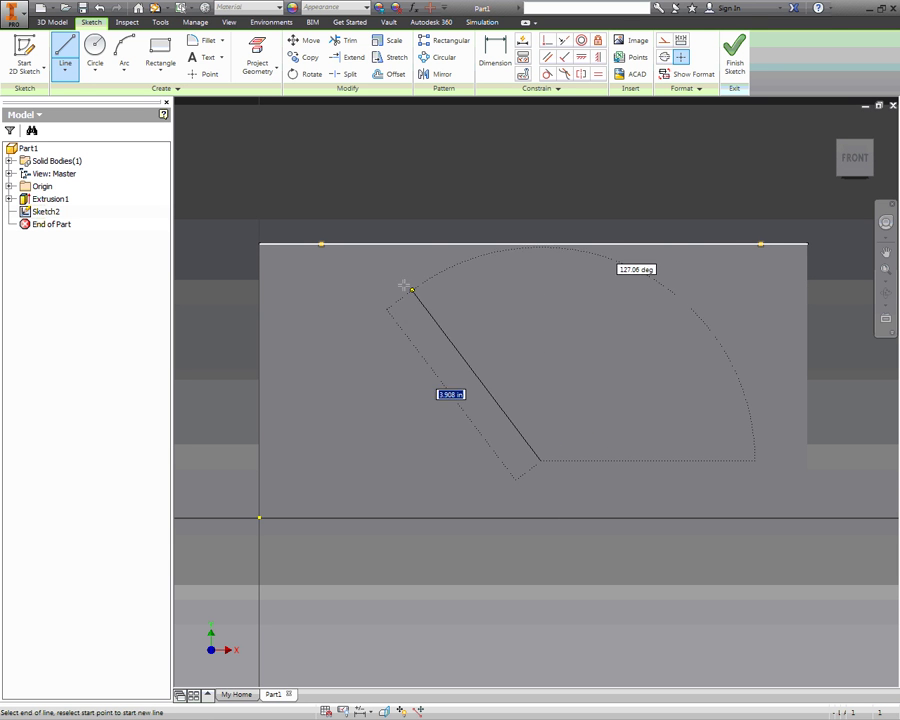
pyautogui.doubleClick(321, 244)
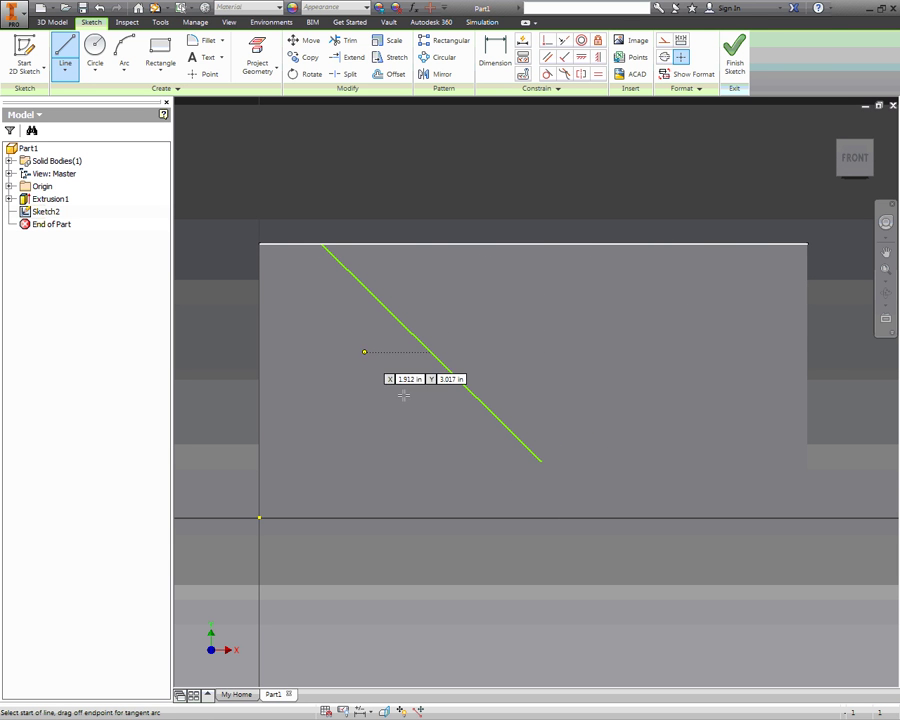
pyautogui.click(540, 461)
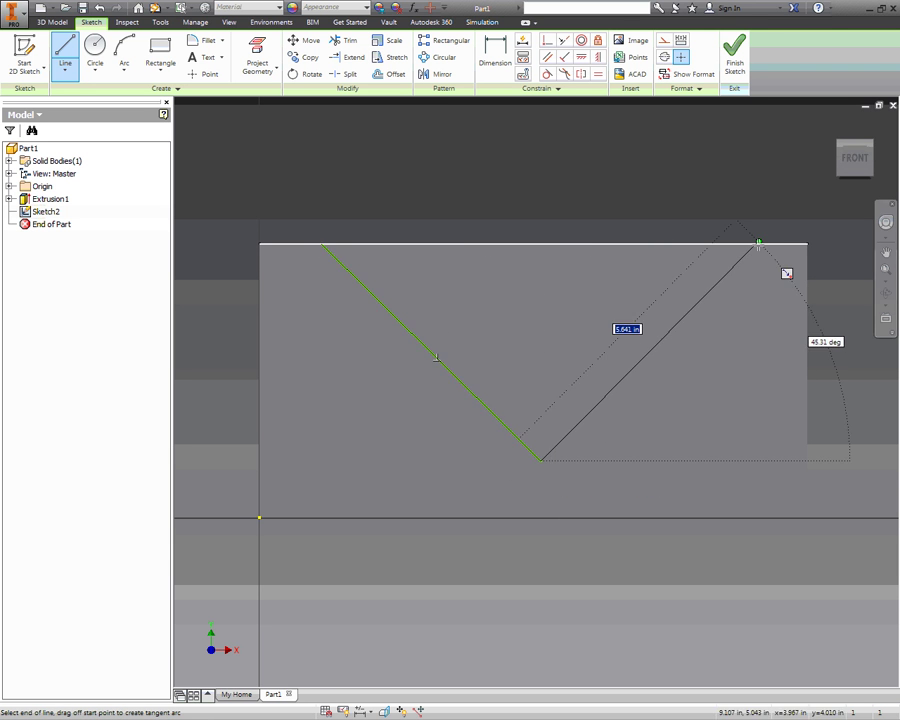
pyautogui.doubleClick(760, 243)
pyautogui.keyDown('shift'); pyautogui.moveTo(579, 311); pyautogui.dragTo(556, 469, button='middle'); pyautogui.keyUp('shift')
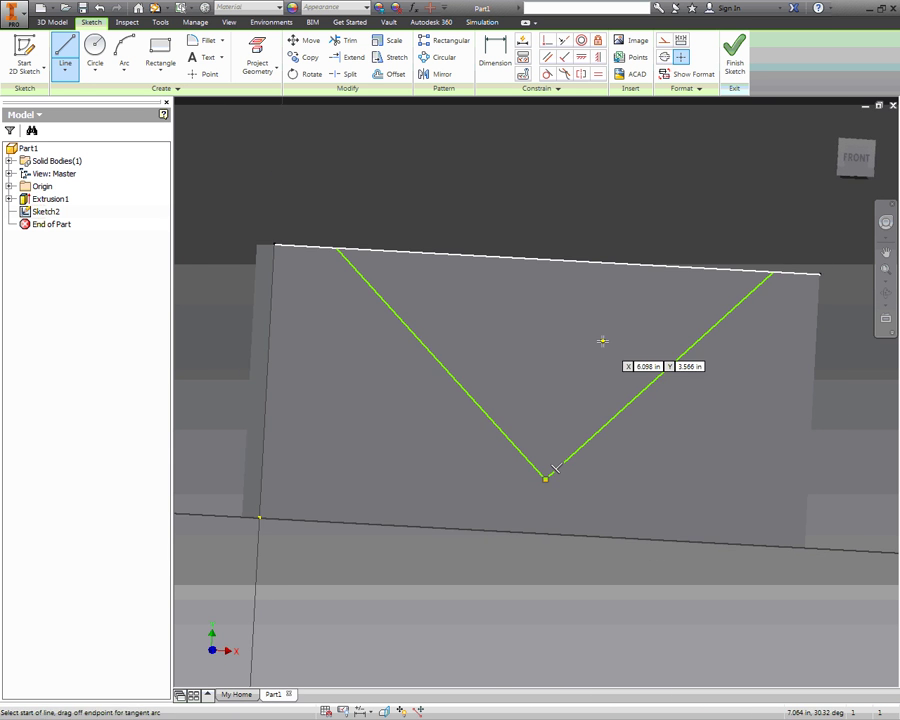
pyautogui.keyDown('shift'); pyautogui.moveTo(600, 341); pyautogui.dragTo(580, 345, button='middle'); pyautogui.keyUp('shift')
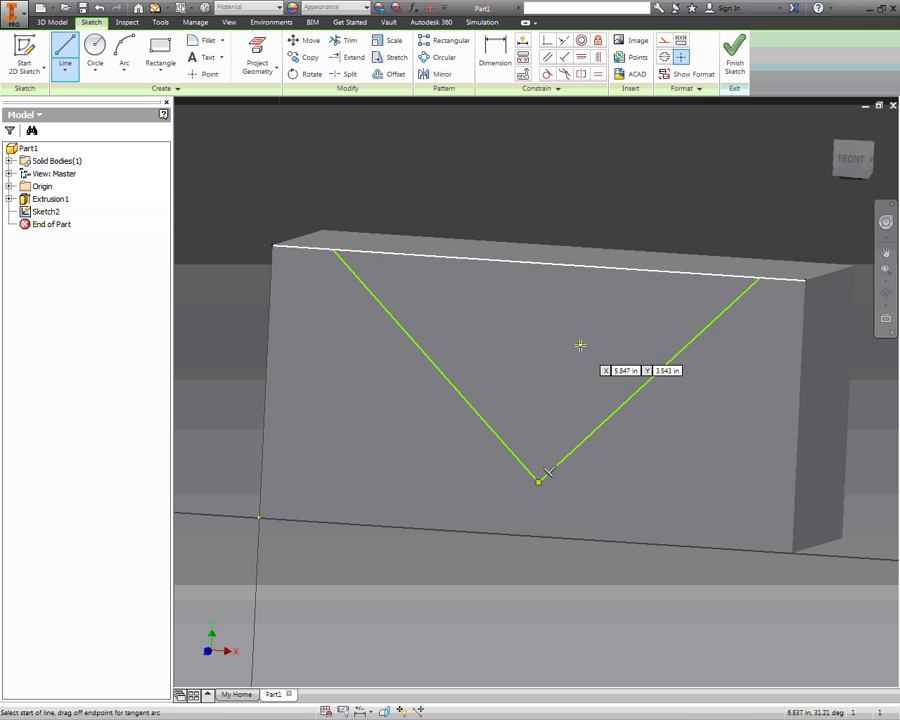
pyautogui.click(854, 161)
pyautogui.scroll(3, 547, 358)
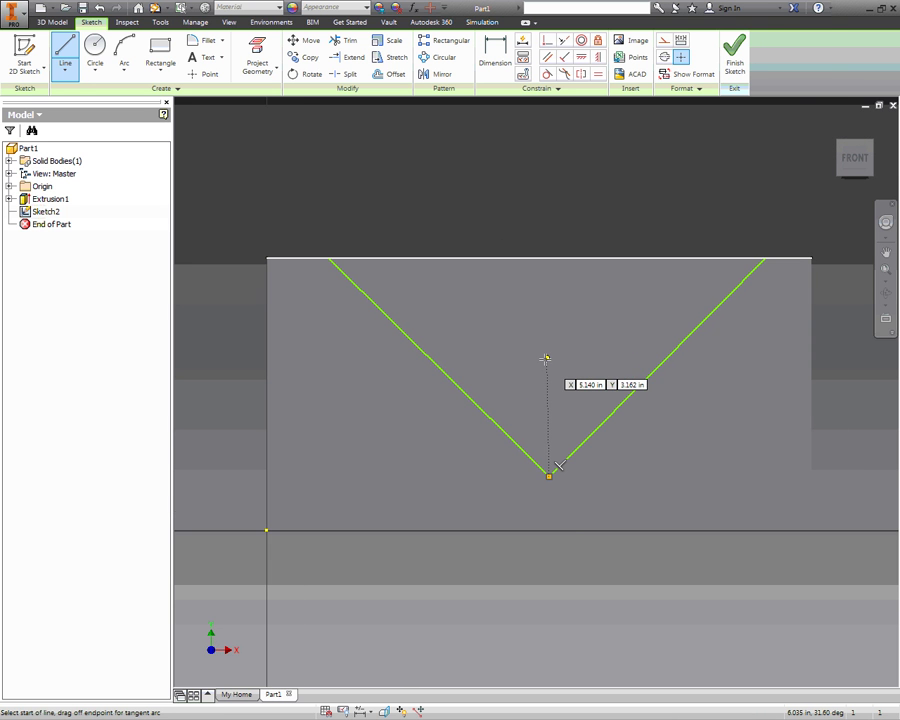
pyautogui.scroll(3, 545, 358)
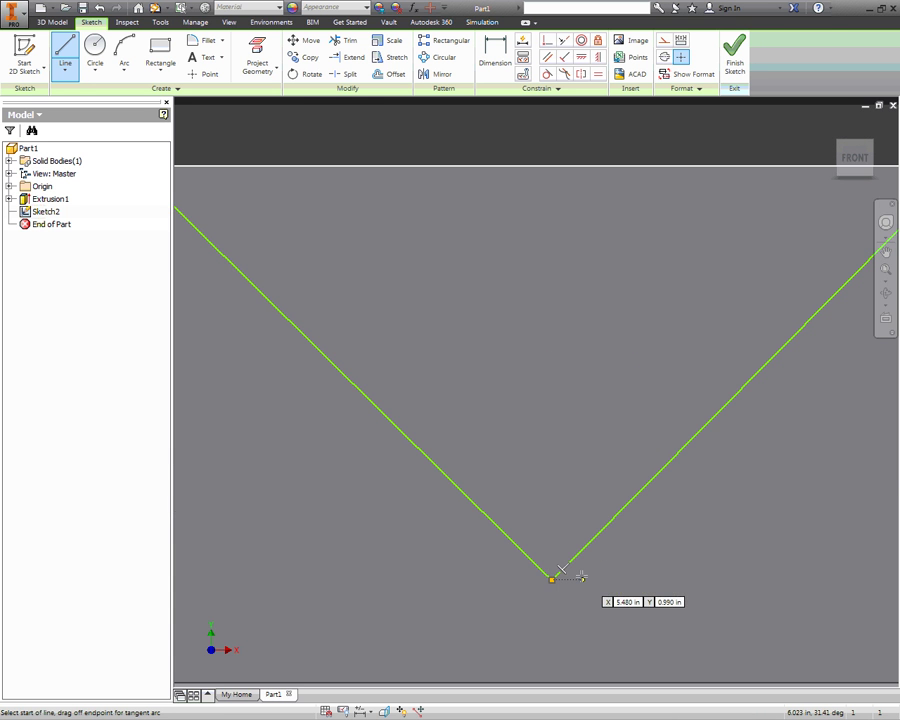
pyautogui.scroll(-2, 586, 574)
pyautogui.hotkey('ctrl', 'z')
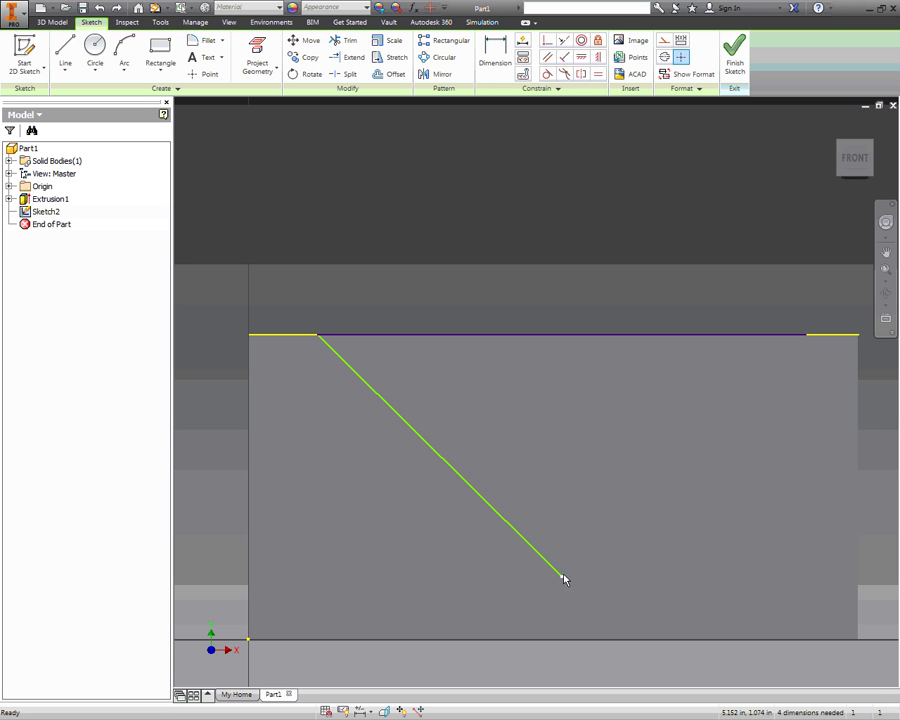
# Step: Close the triangle with a slanted line about 5.64 in long from its bottom point to the right end of the top line
pyautogui.press('l')
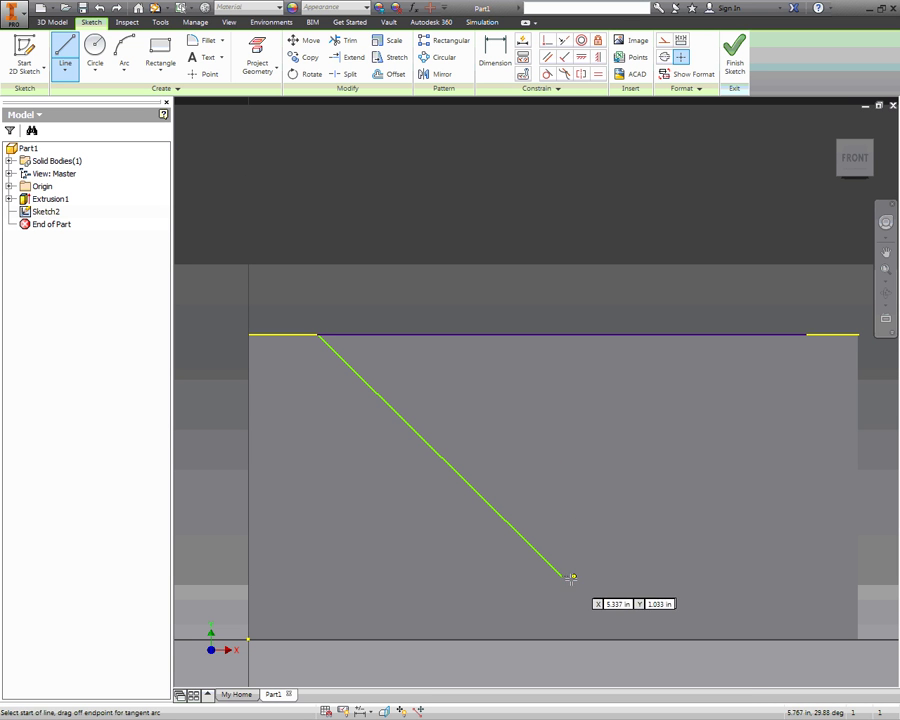
pyautogui.click(562, 575)
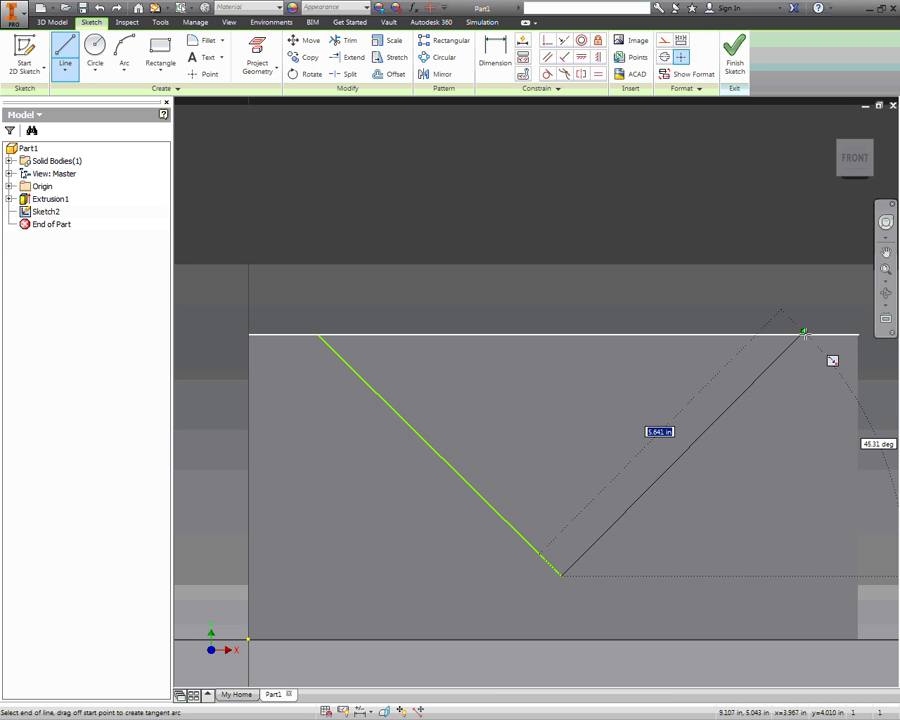
pyautogui.click(804, 332)
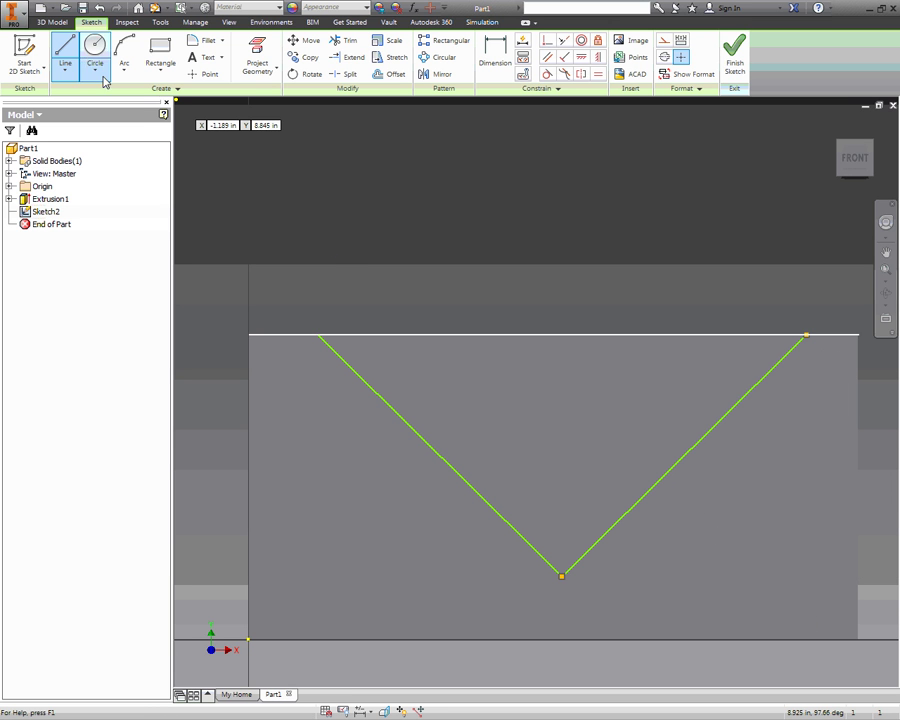
pyautogui.click(494, 55)
pyautogui.click(555, 343)
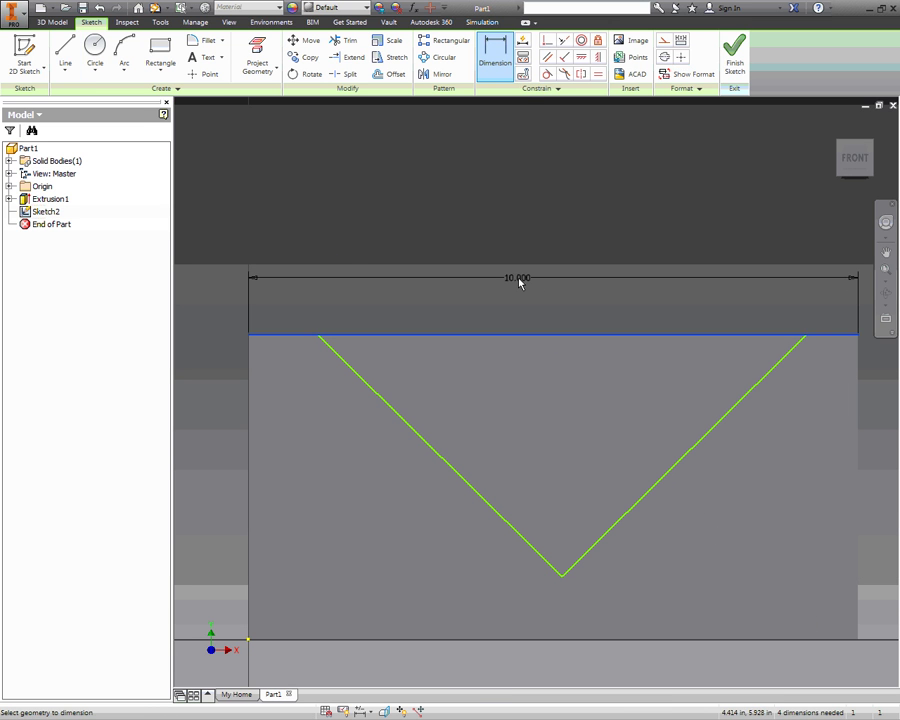
pyautogui.press('Escape')
pyautogui.press('Escape')
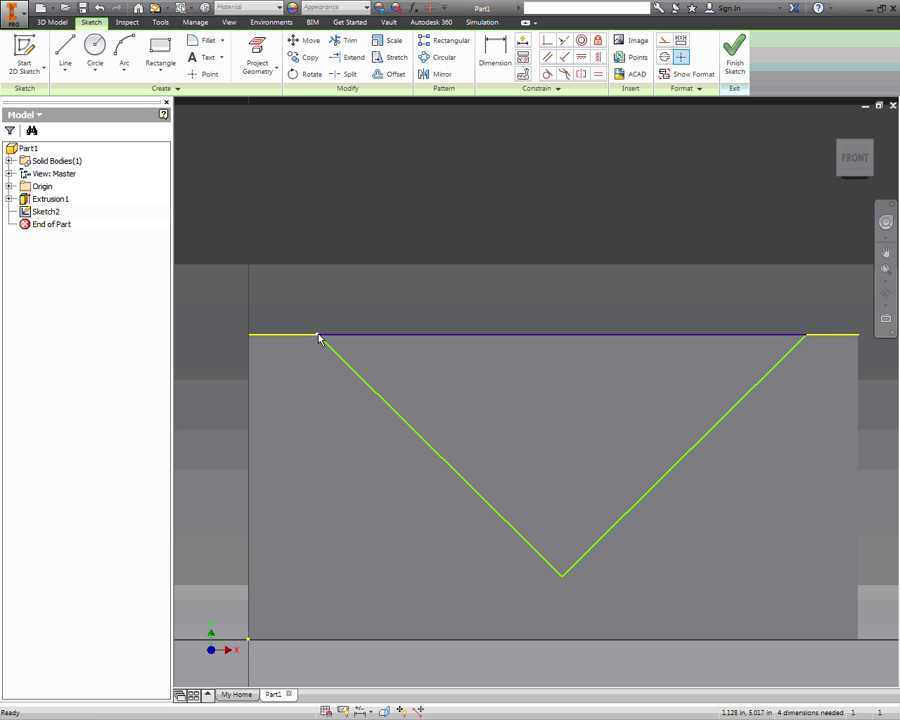
# Step: Dimension the triangle's horizontal top line on the front face and set its length to 8 in
pyautogui.click(806, 337)
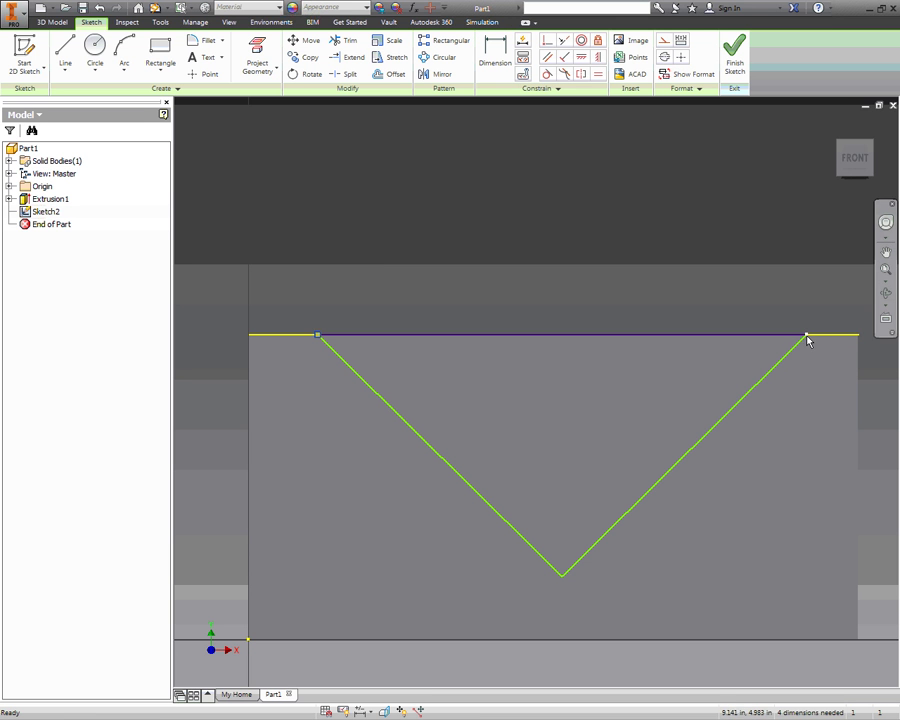
pyautogui.click(496, 60)
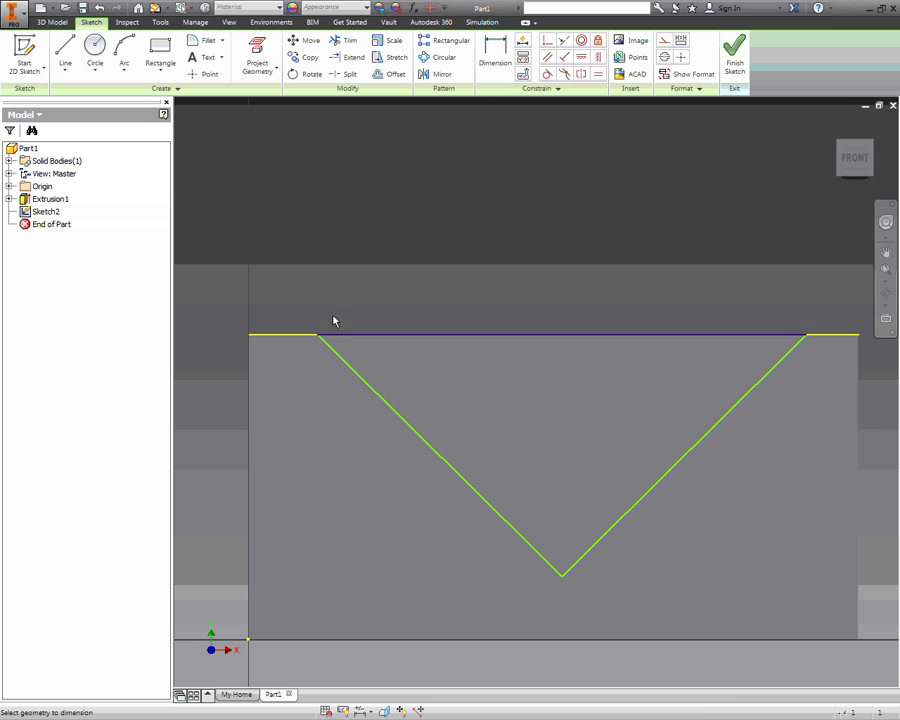
pyautogui.click(800, 335)
pyautogui.click(605, 280)
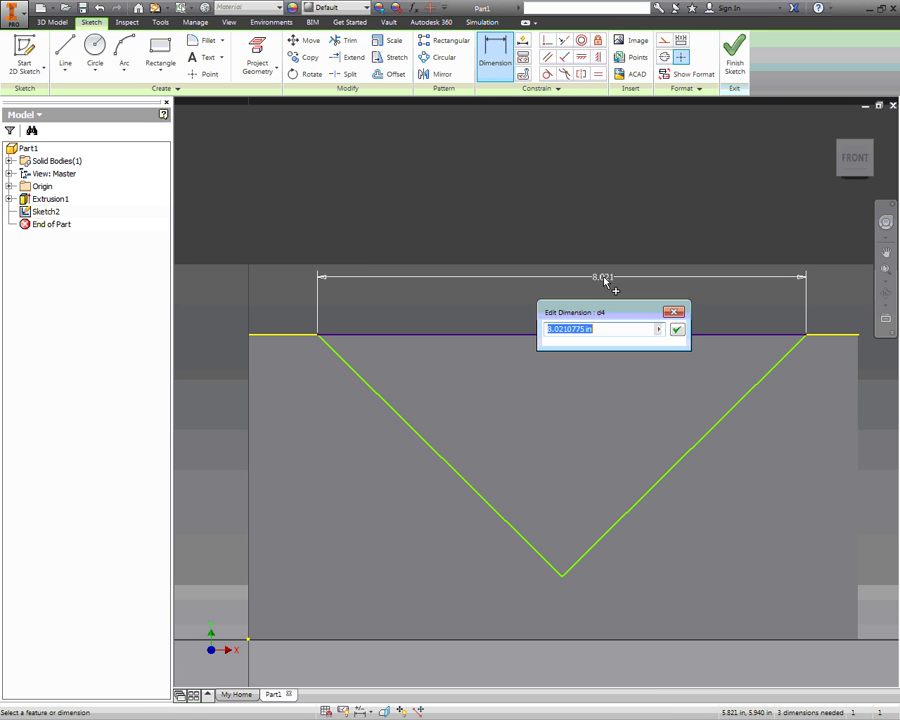
pyautogui.write('8')
pyautogui.press('Return')
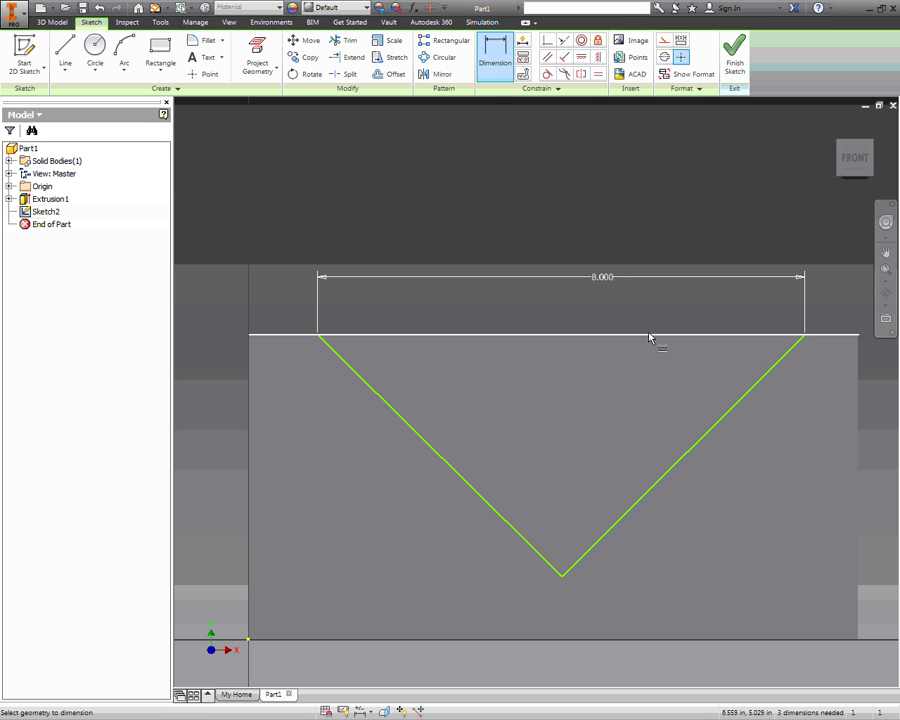
# Step: Dimension the triangle's lowest point to the bottom edge of the front face and set the distance to 1 in
pyautogui.moveTo(646, 334)
pyautogui.keyDown('shift'); pyautogui.mouseDown(button='middle')
pyautogui.moveTo(641, 356)
pyautogui.moveTo(637, 333)
pyautogui.moveTo(645, 335)
pyautogui.mouseUp(button='middle'); pyautogui.keyUp('shift')
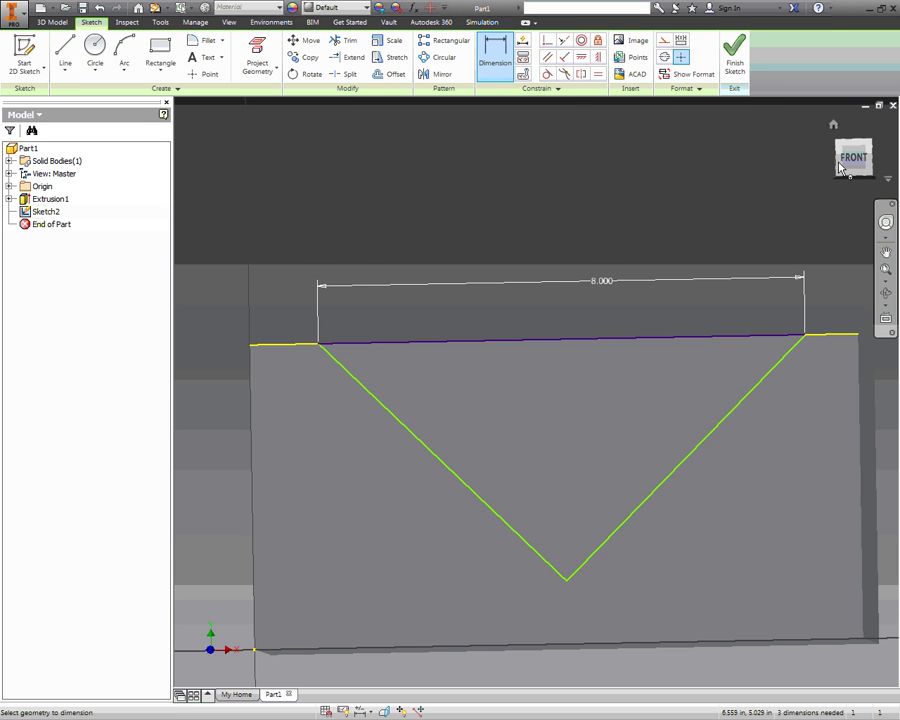
pyautogui.moveTo(752, 453)
pyautogui.mouseDown(button='middle')
pyautogui.moveTo(366, 526)
pyautogui.moveTo(514, 478)
pyautogui.mouseUp(button='middle')
pyautogui.scroll(-3, 512, 478)
pyautogui.scroll(3, 510, 478)
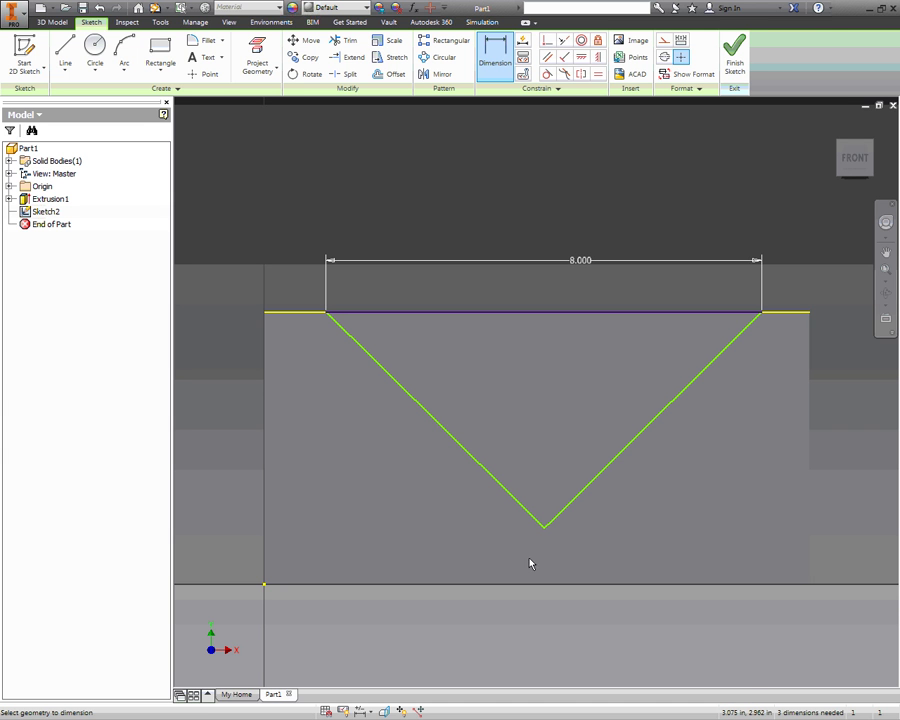
pyautogui.click(545, 529)
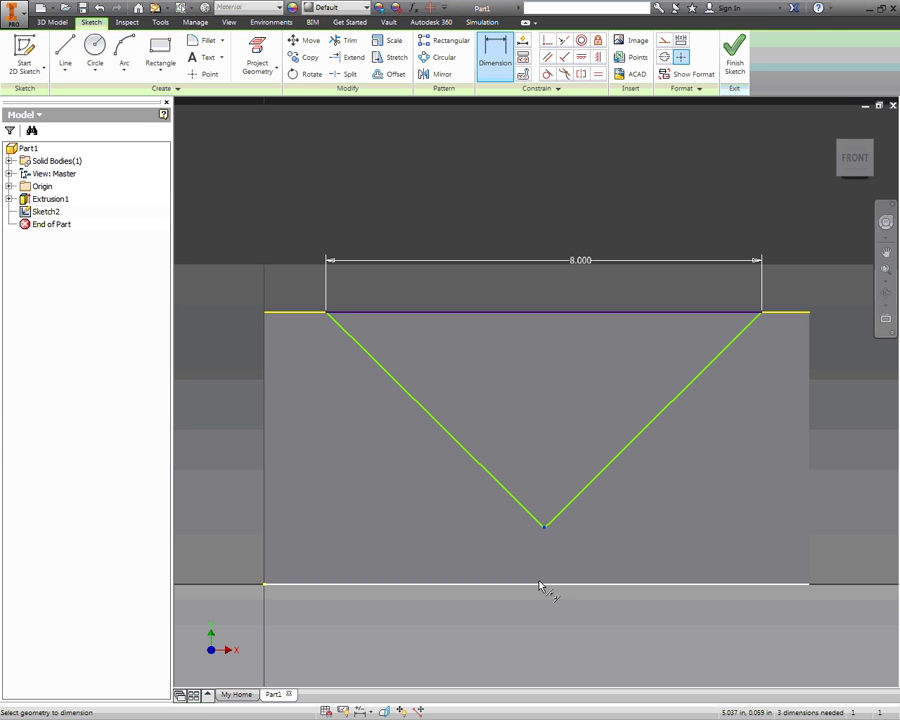
pyautogui.click(548, 585)
pyautogui.click(590, 565)
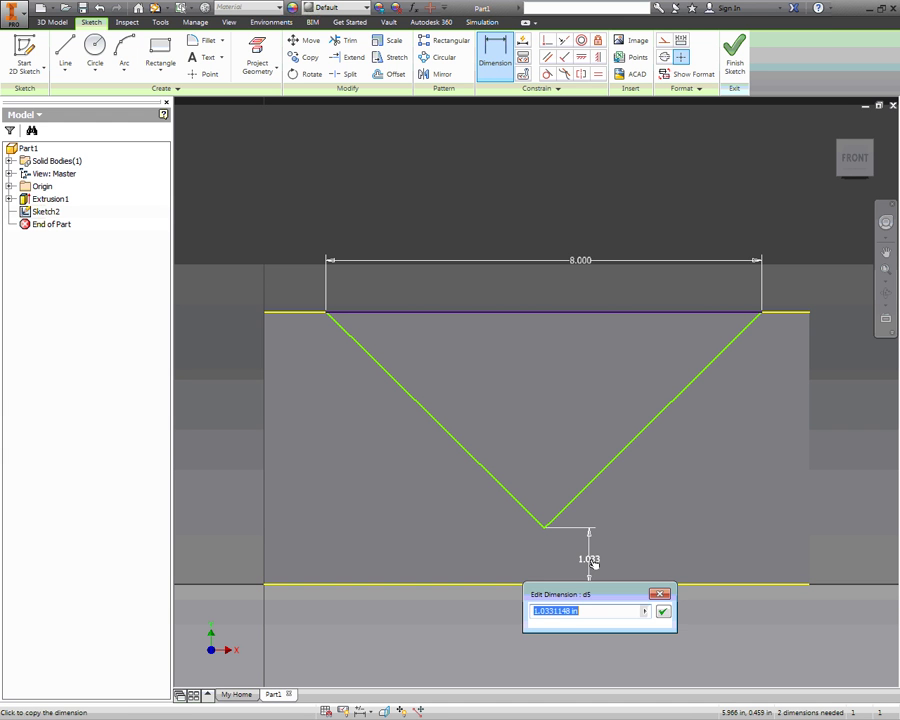
pyautogui.write('1')
pyautogui.press('Return')
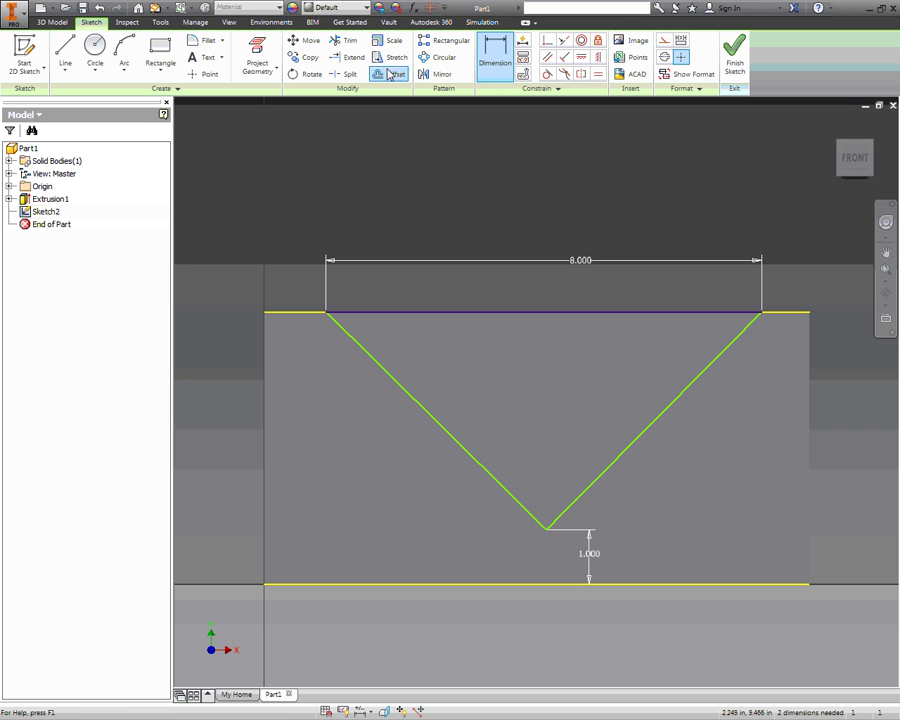
# Step: Make the triangle's two slanted sides equal in length and shift the triangle sideways to test its remaining freedom
pyautogui.click(597, 75)
pyautogui.click(701, 374)
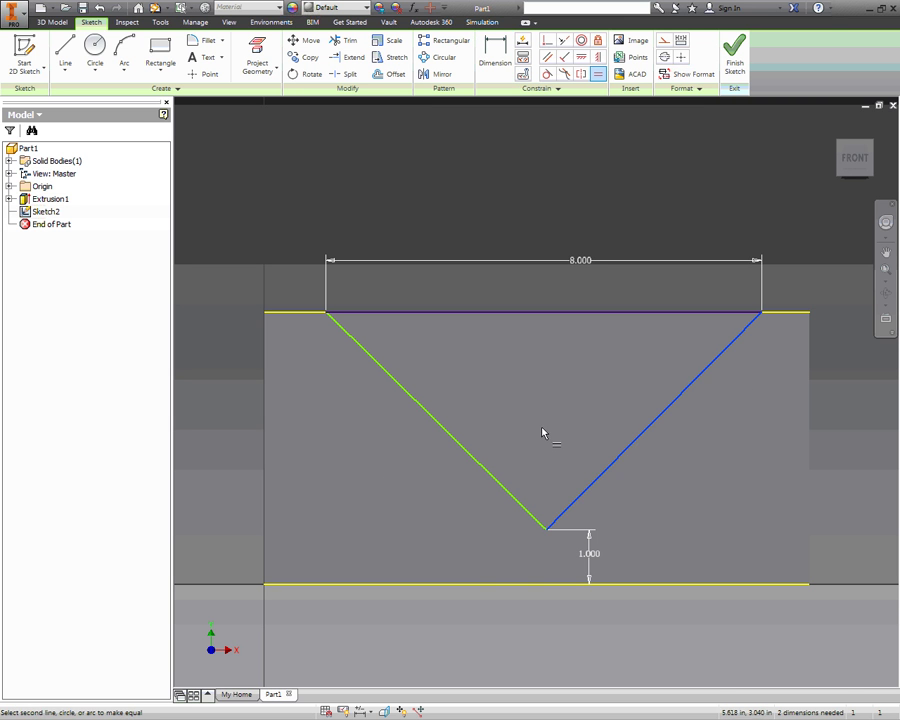
pyautogui.click(478, 462)
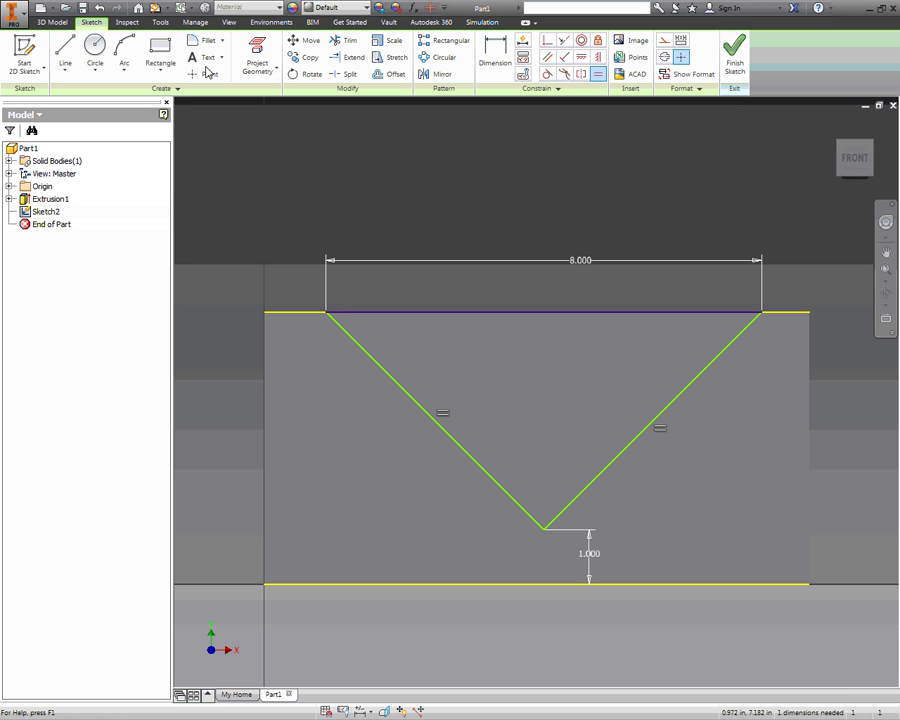
pyautogui.press('Escape')
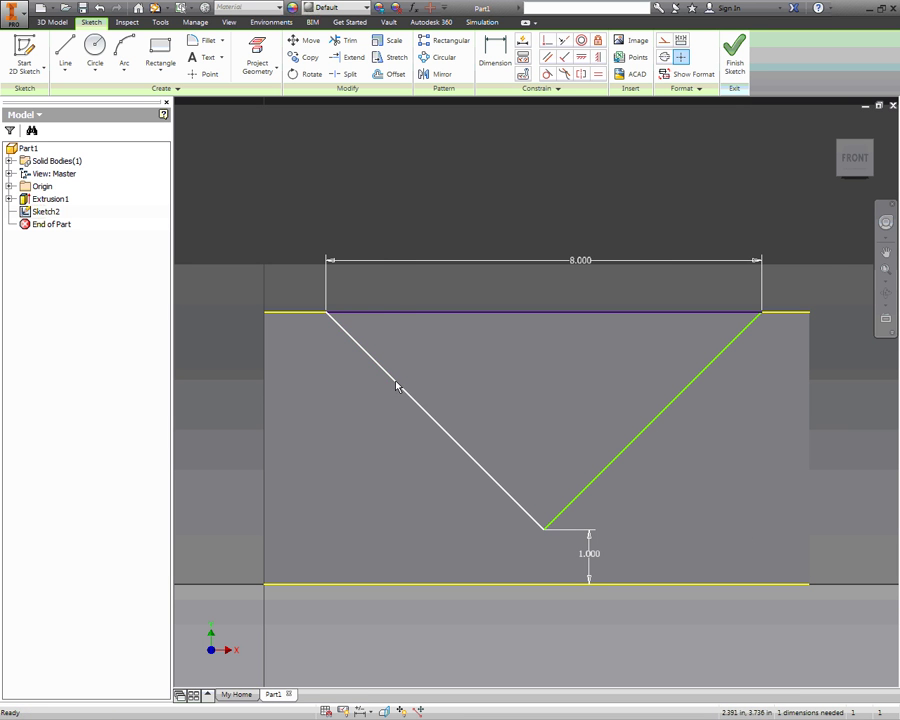
pyautogui.moveTo(397, 384); pyautogui.dragTo(362, 386)
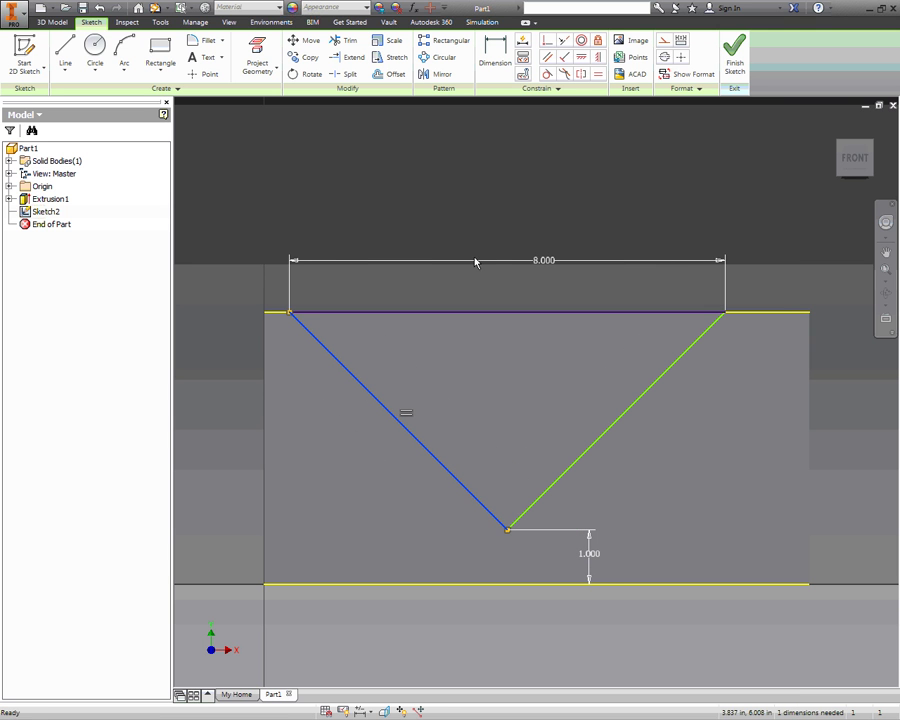
# Step: Centre the triangle by making its top line's midpoint coincident with the midpoint of the face's top edge, and finish the sketch
pyautogui.click(552, 44)
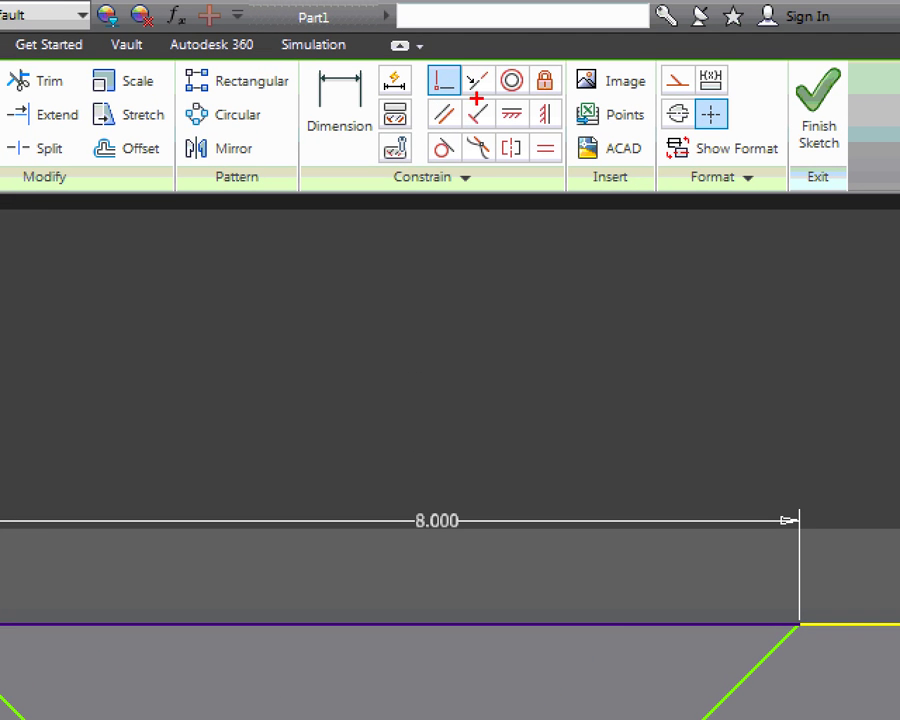
pyautogui.moveTo(476, 99); pyautogui.dragTo(381, 111)
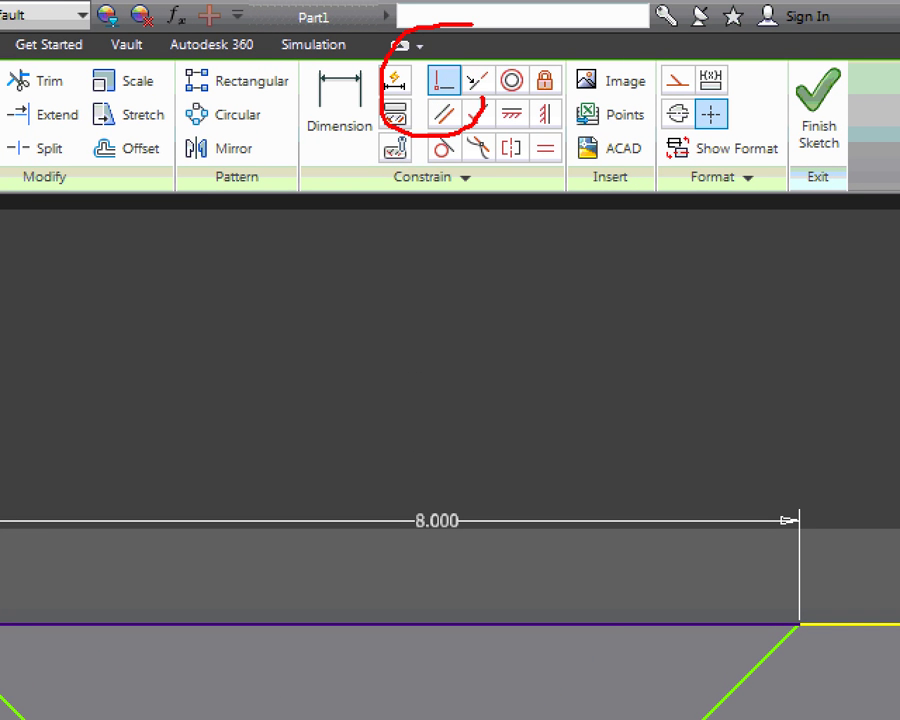
pyautogui.moveTo(473, 118); pyautogui.dragTo(437, 132)
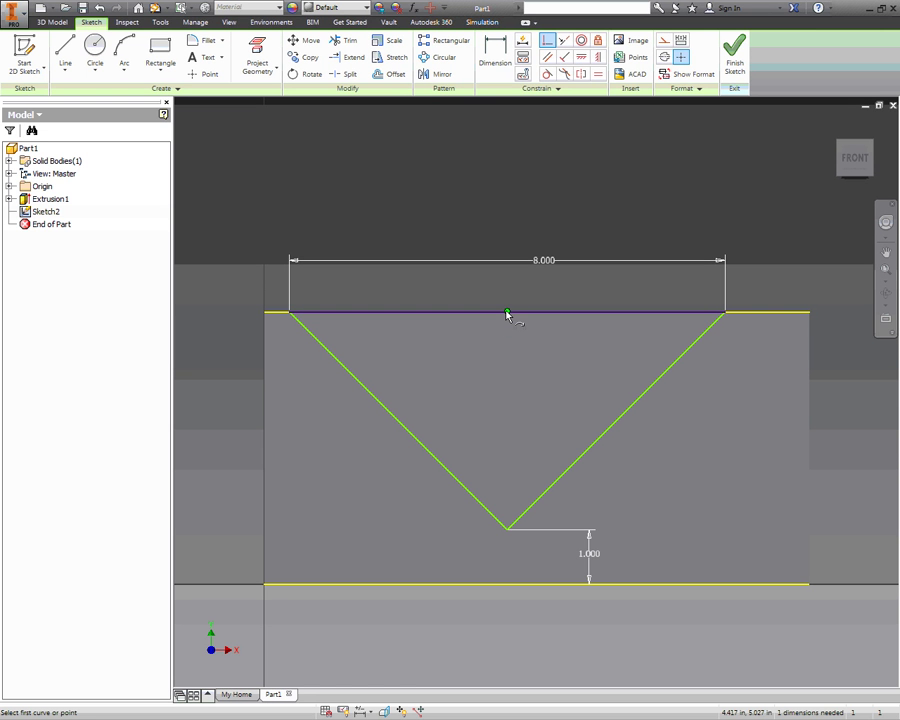
pyautogui.click(506, 313)
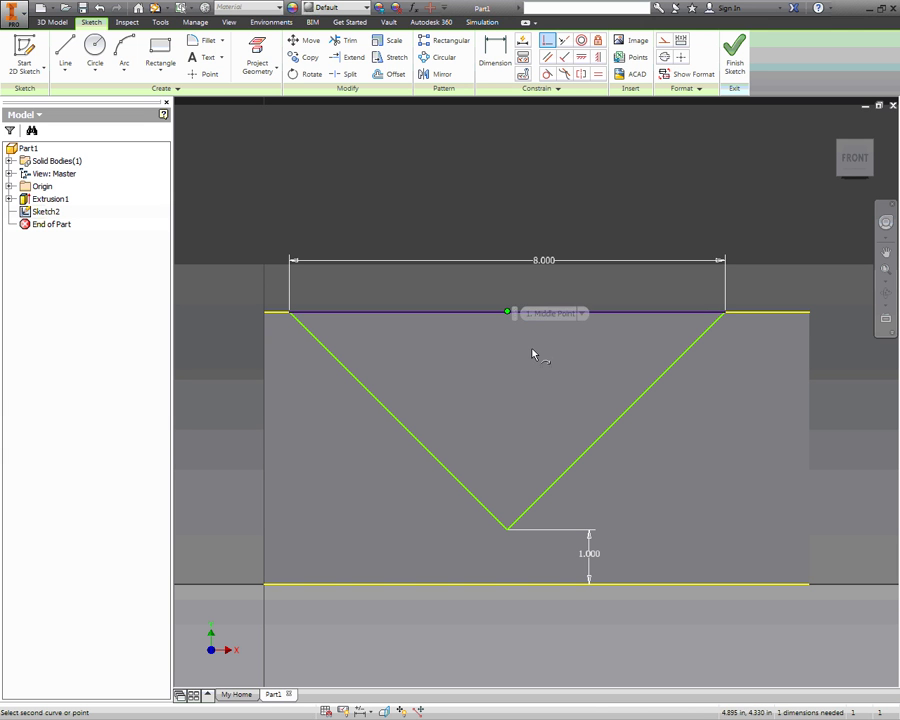
pyautogui.click(538, 313)
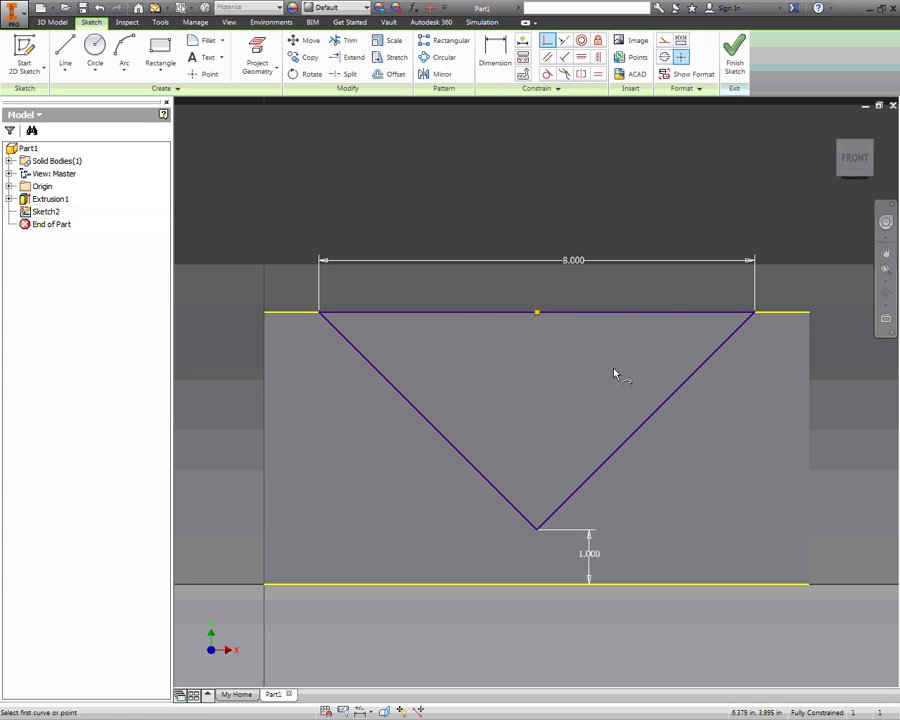
pyautogui.click(734, 60)
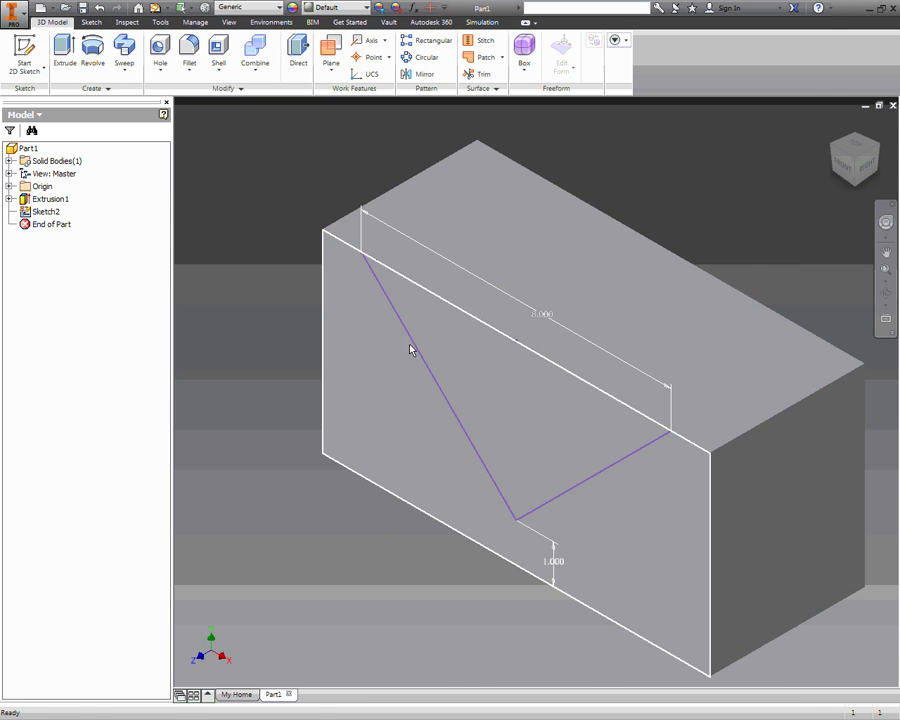
# Step: Check shape 7 in the Acrobat PDF, return to Inventor and start a new sketch on the block's long back face
pyautogui.hotkey('alt', 'Tab')
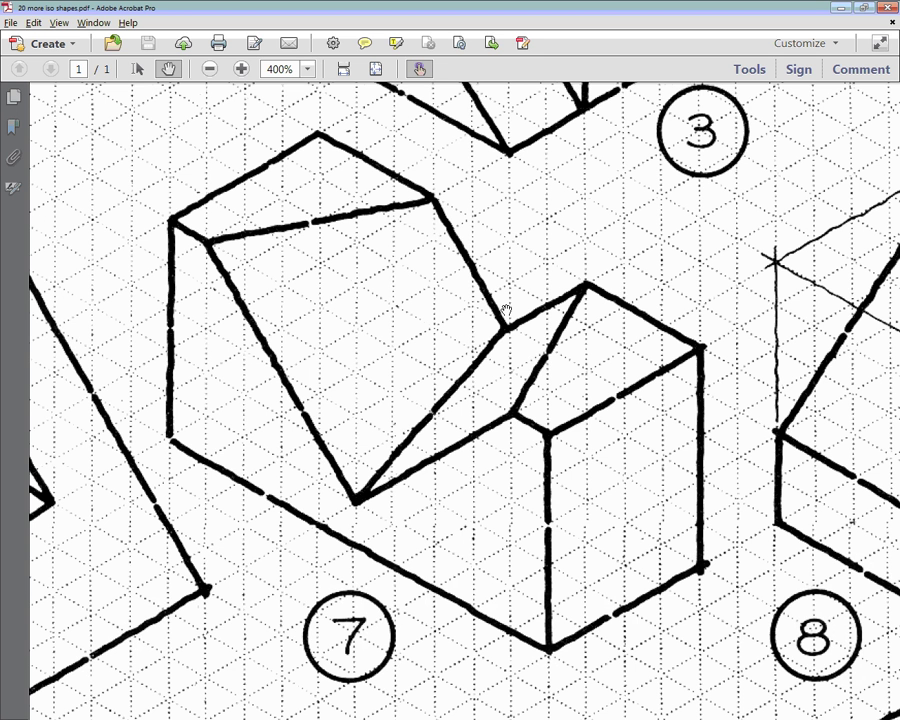
pyautogui.hotkey('alt', 'Tab')
pyautogui.keyDown('shift'); pyautogui.moveTo(518, 307); pyautogui.dragTo(775, 490, button='middle'); pyautogui.keyUp('shift')
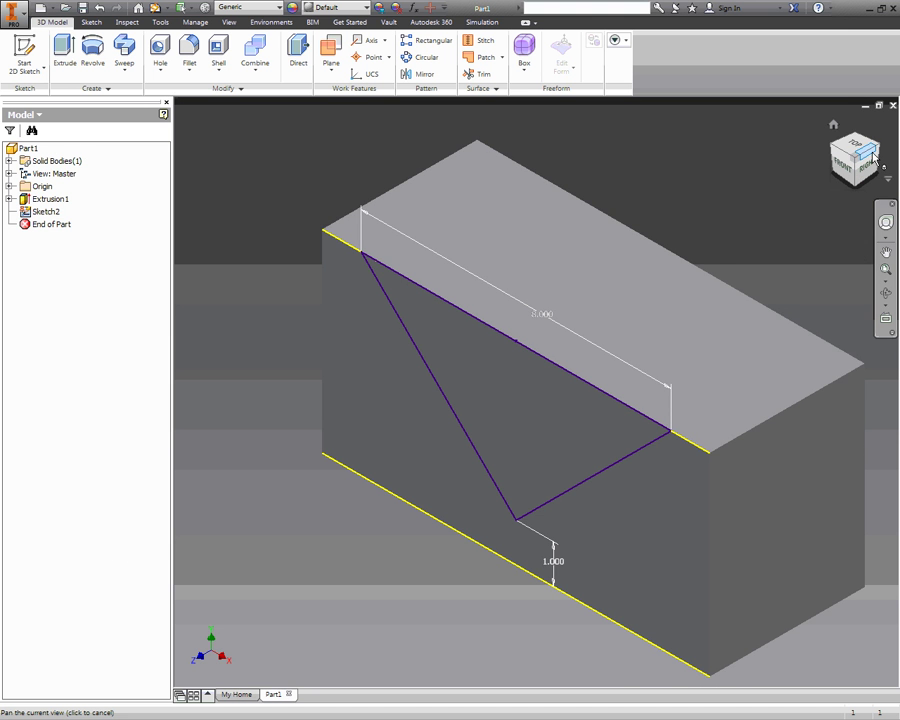
pyautogui.click(876, 147)
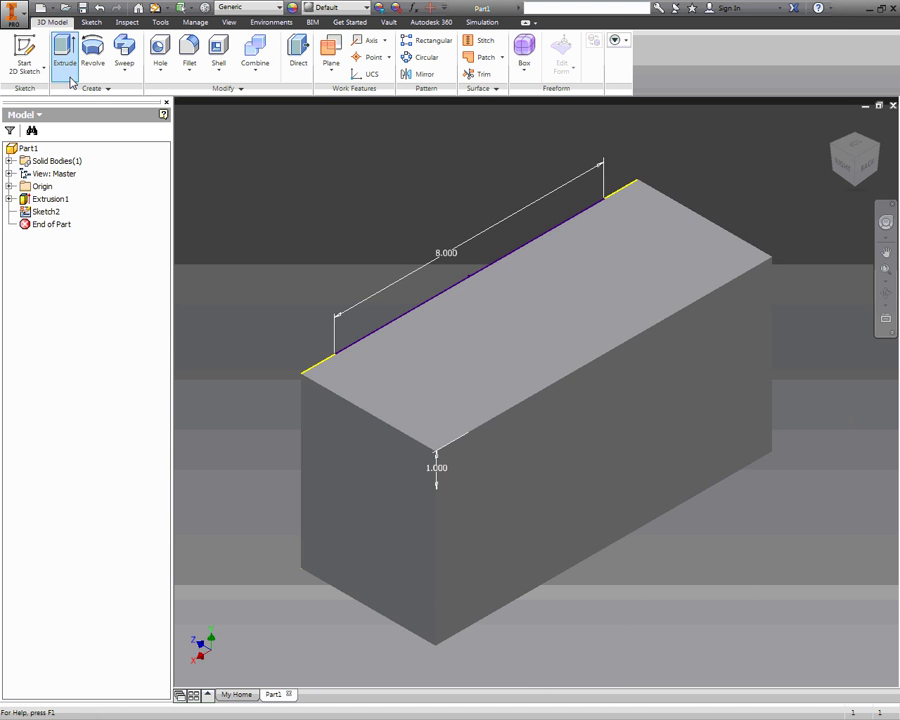
pyautogui.click(63, 52)
pyautogui.press('Escape')
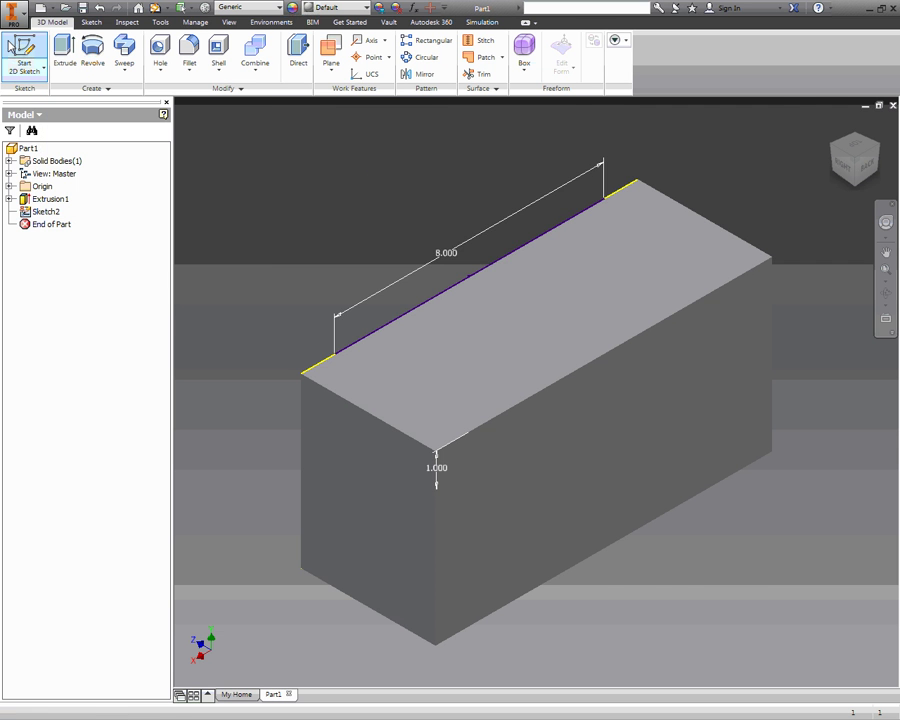
pyautogui.click(28, 60)
pyautogui.click(626, 406)
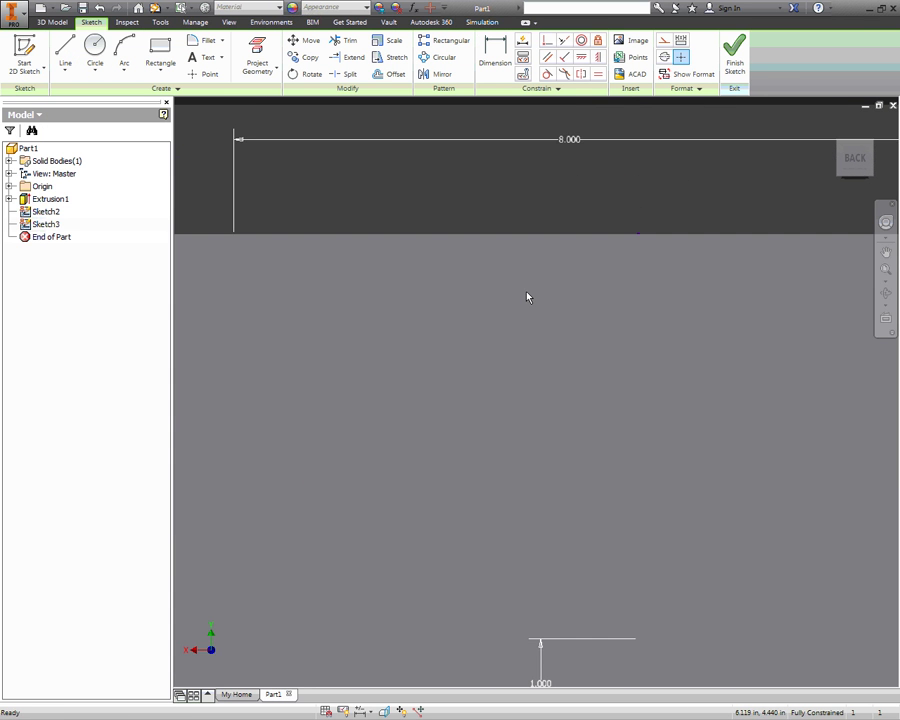
# Step: Sketch a downward-pointing triangle on the back face, with a top line about 5.75 in long on the face's top edge and about 3.1 in deep
pyautogui.click(65, 52)
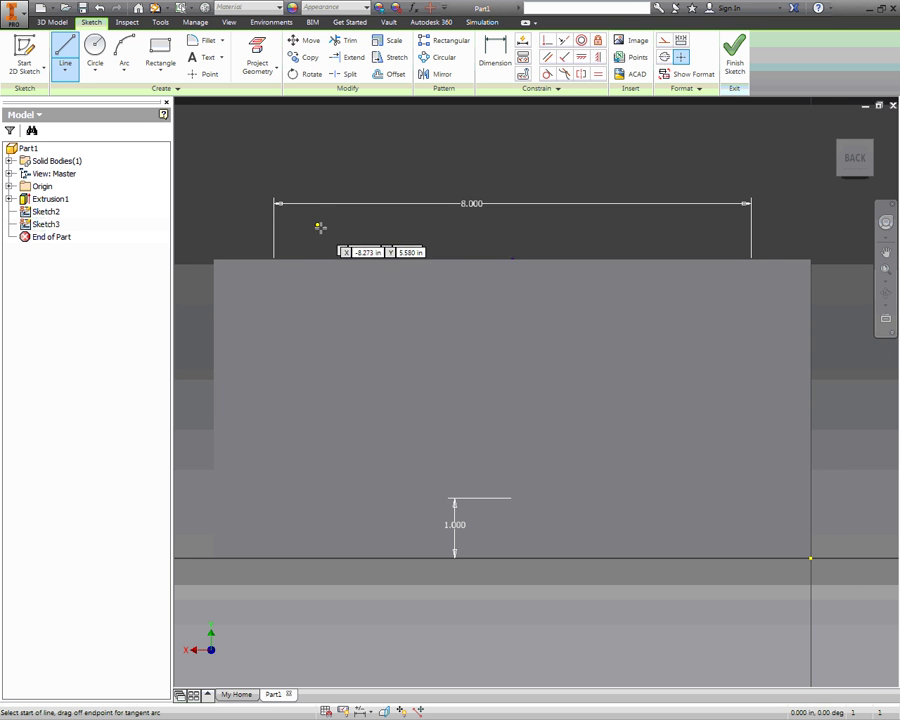
pyautogui.click(328, 259)
pyautogui.click(470, 442)
pyautogui.doubleClick(668, 263)
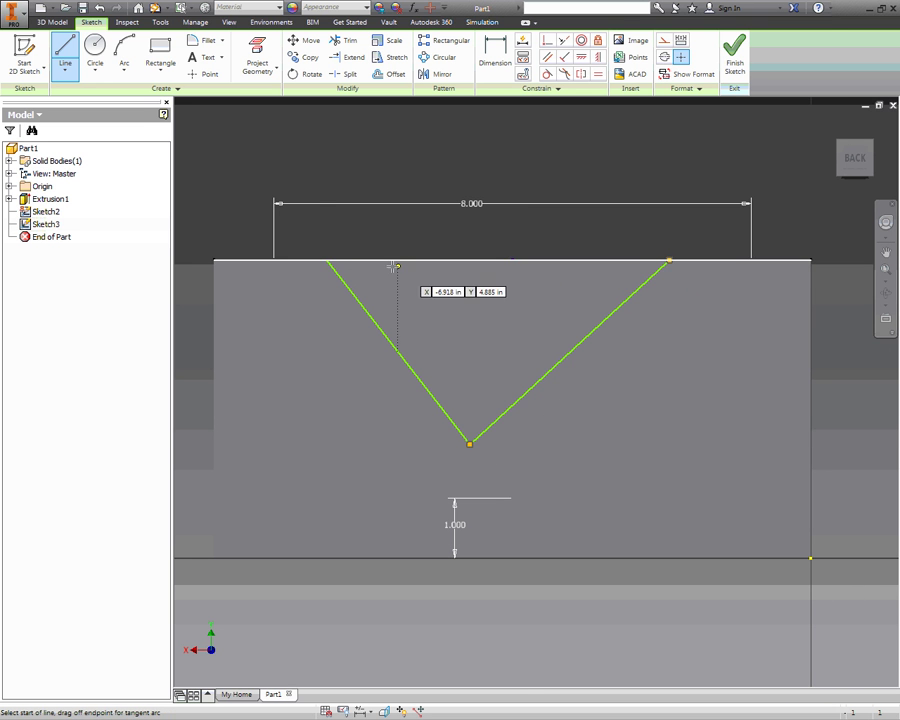
pyautogui.click(326, 261)
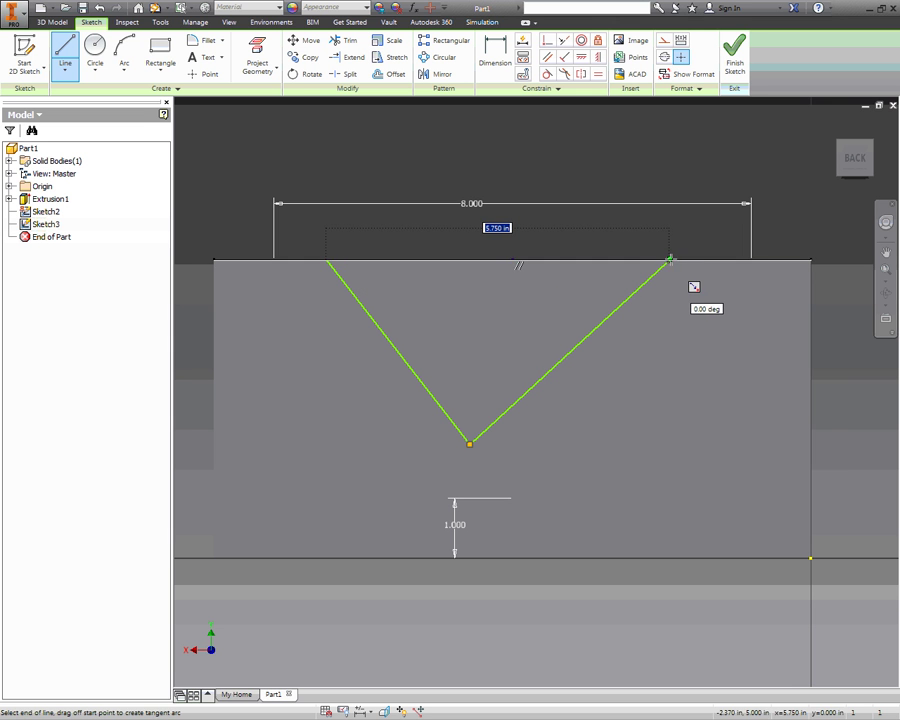
pyautogui.doubleClick(668, 260)
pyautogui.press('Escape')
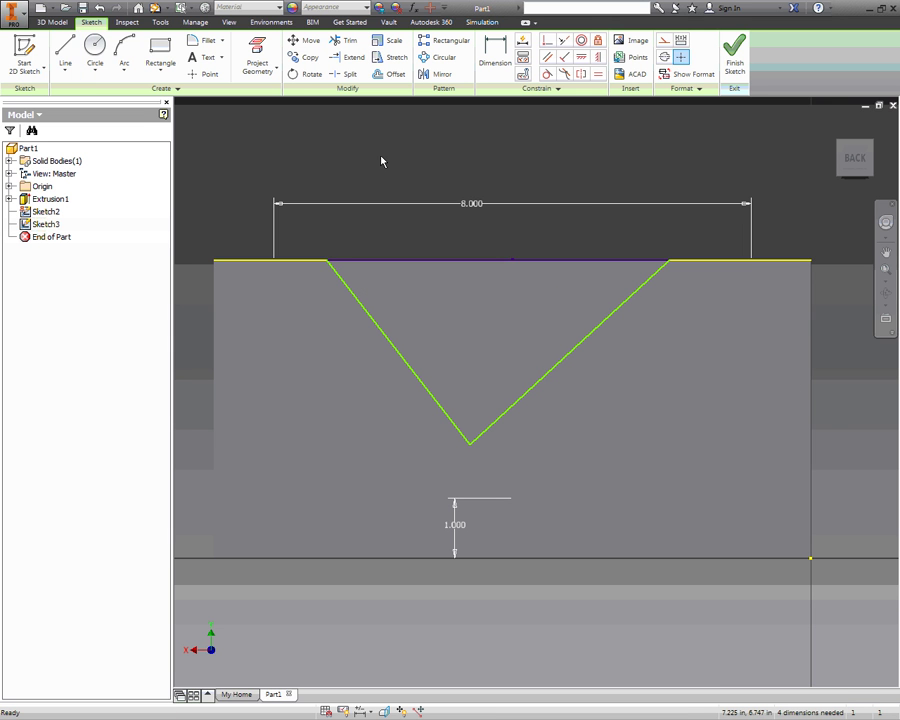
# Step: Dimension the width between the back triangle's two upper corners and set it to 4 in
pyautogui.press('d')
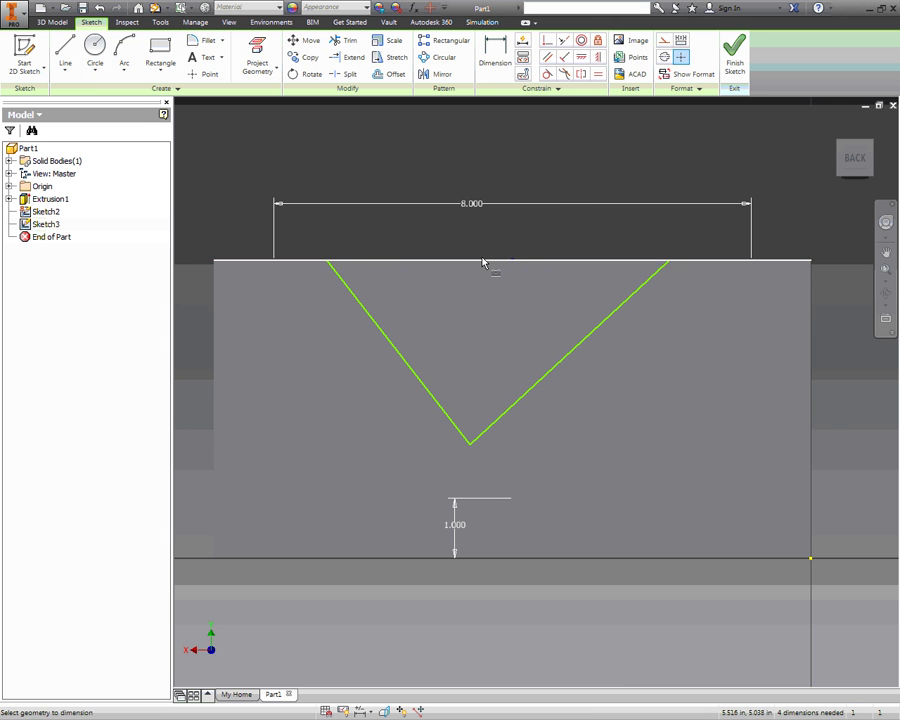
pyautogui.click(328, 262)
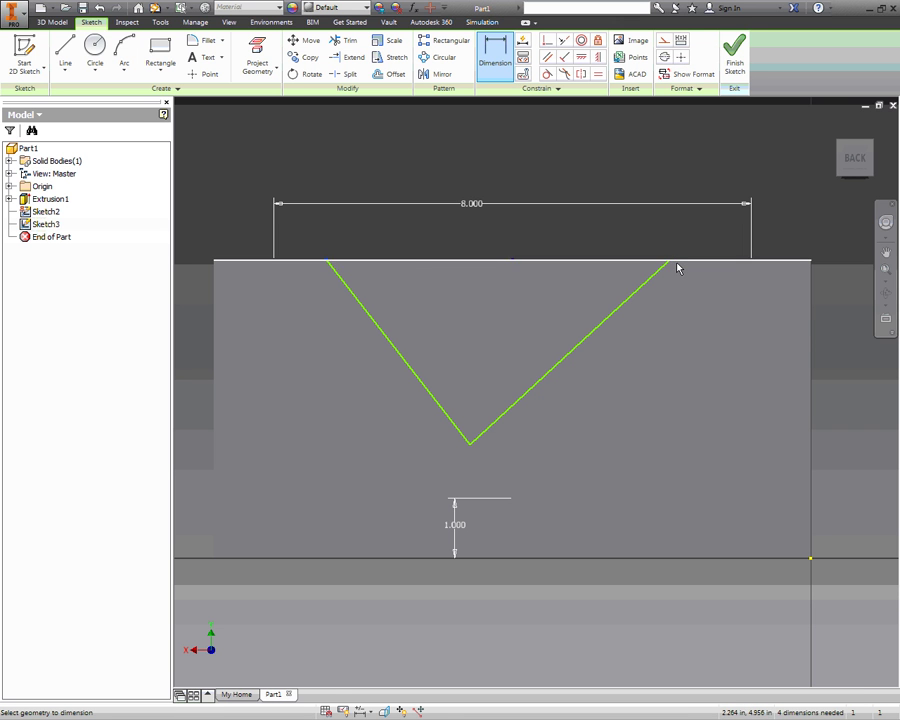
pyautogui.click(669, 261)
pyautogui.click(479, 236)
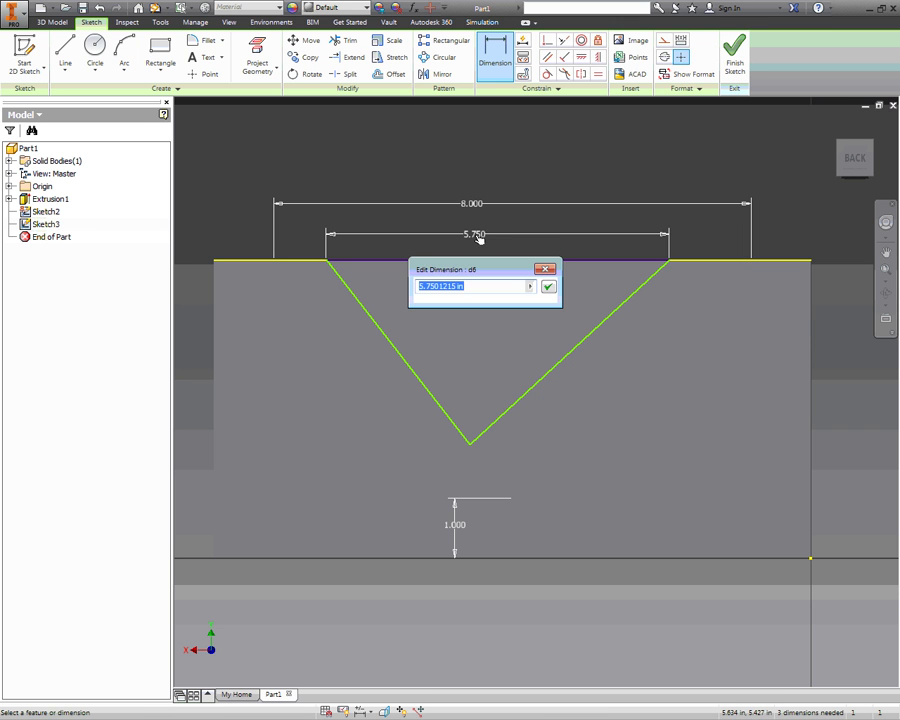
pyautogui.write('4')
pyautogui.press('Return')
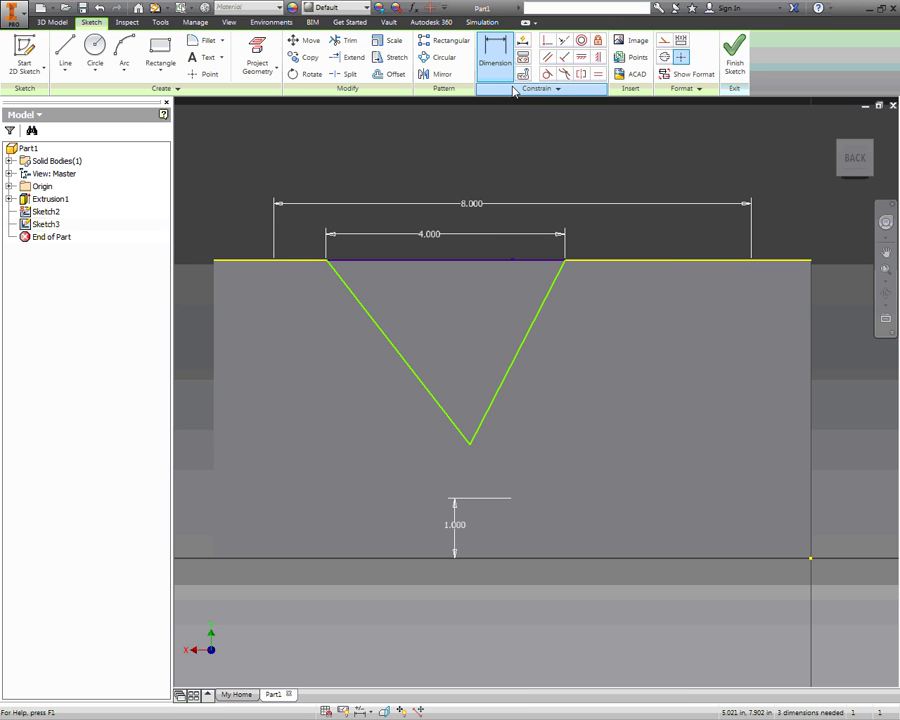
# Step: Dimension the back triangle's depth from the top edge to its lowest point and set it to 2 in
pyautogui.click(470, 446)
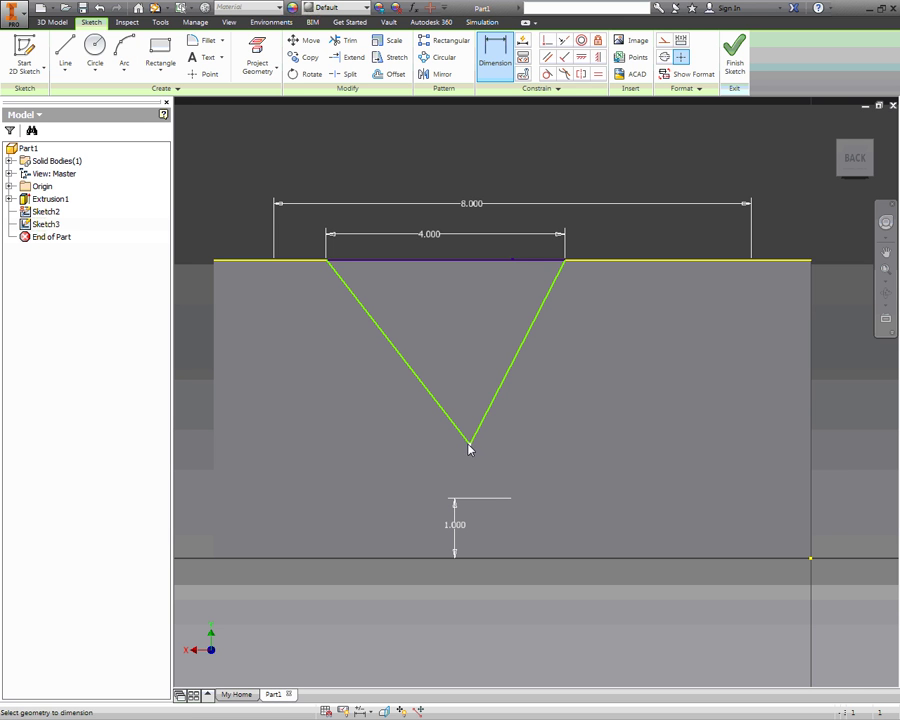
pyautogui.click(460, 261)
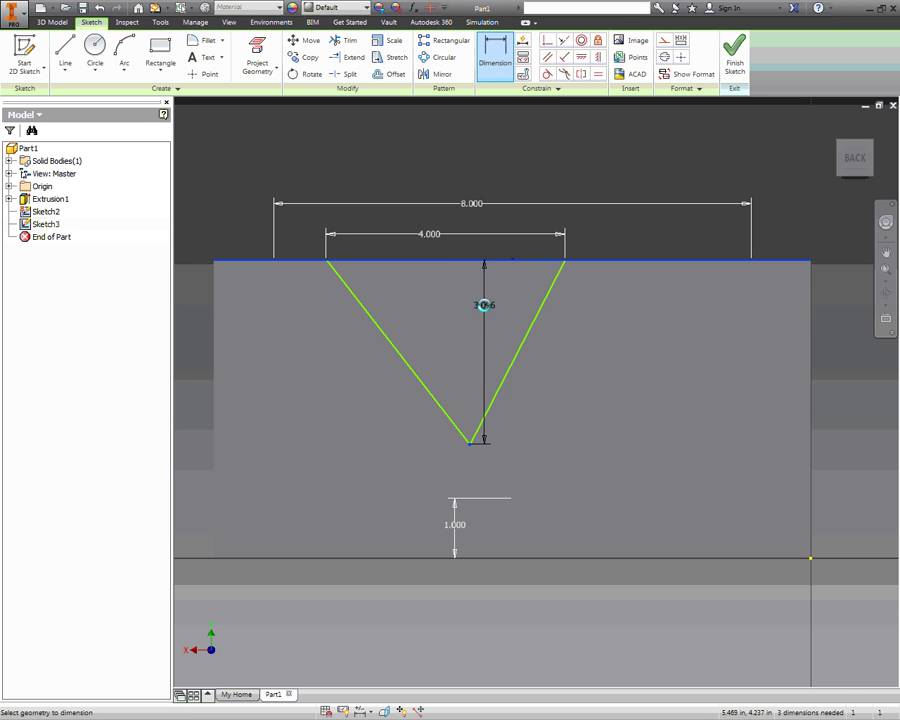
pyautogui.click(483, 308)
pyautogui.write('2')
pyautogui.press('Return')
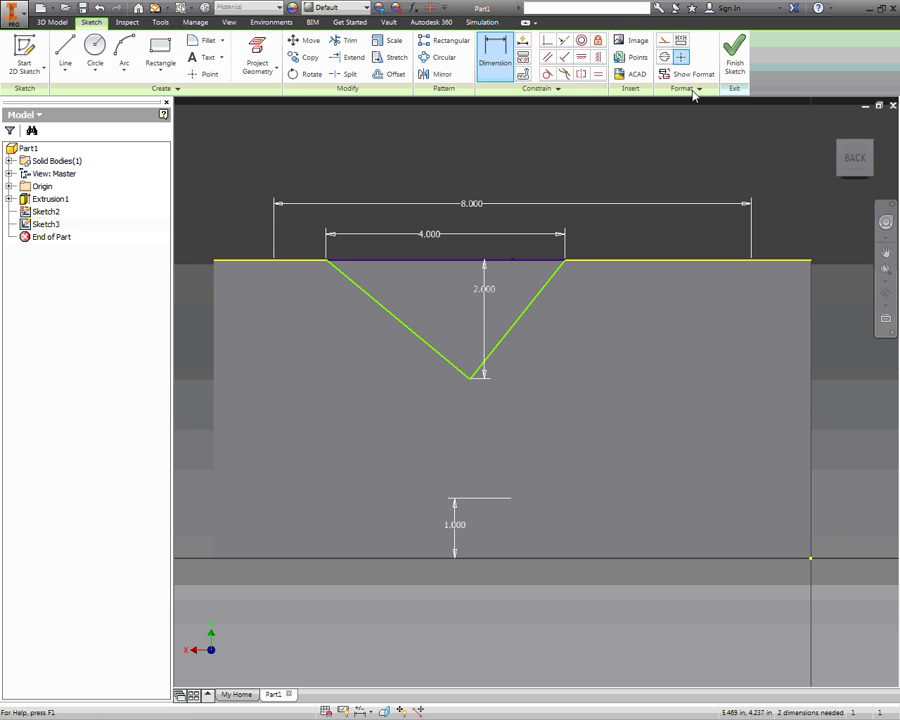
# Step: Constrain the back triangle's two sloping sides to equal length
pyautogui.click(597, 74)
pyautogui.click(531, 309)
pyautogui.click(425, 341)
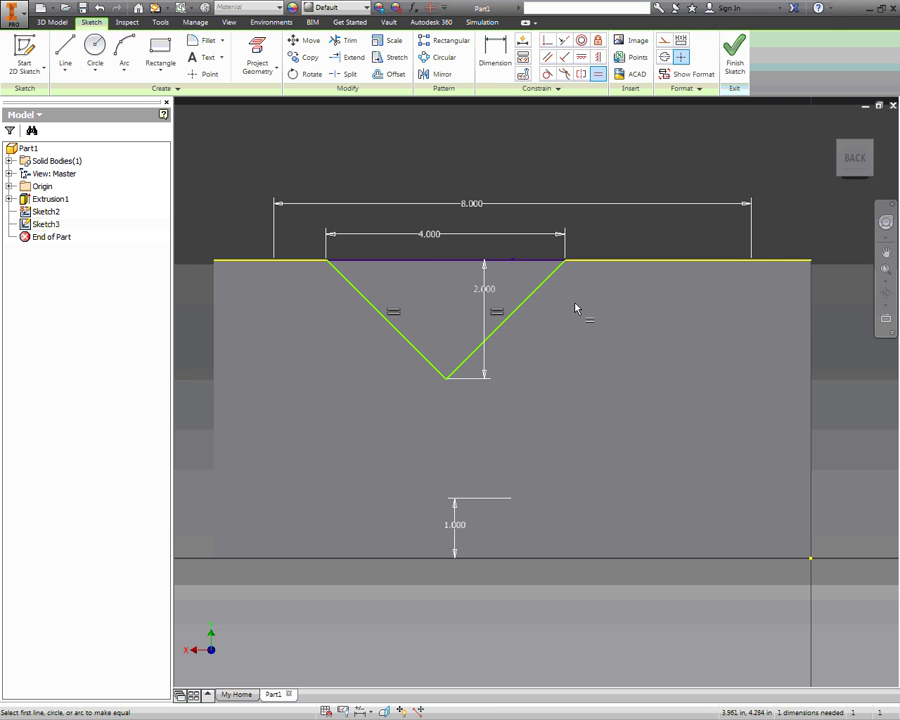
pyautogui.press('Escape')
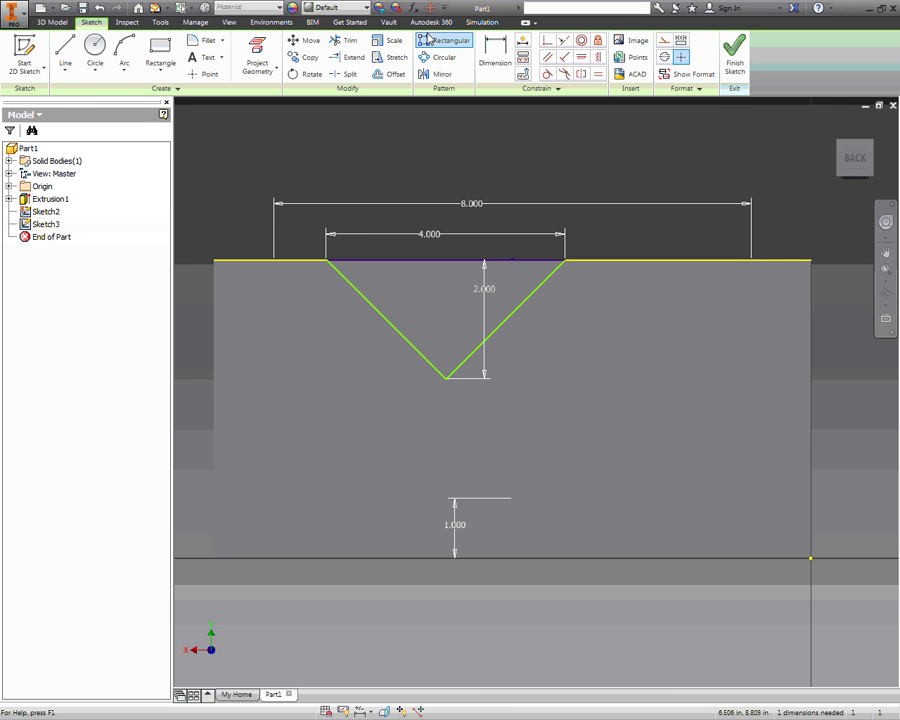
# Step: Make the midpoint of the back triangle's top line coincident with the top edge's midpoint, finish the sketch and return to the isometric view
pyautogui.click(547, 40)
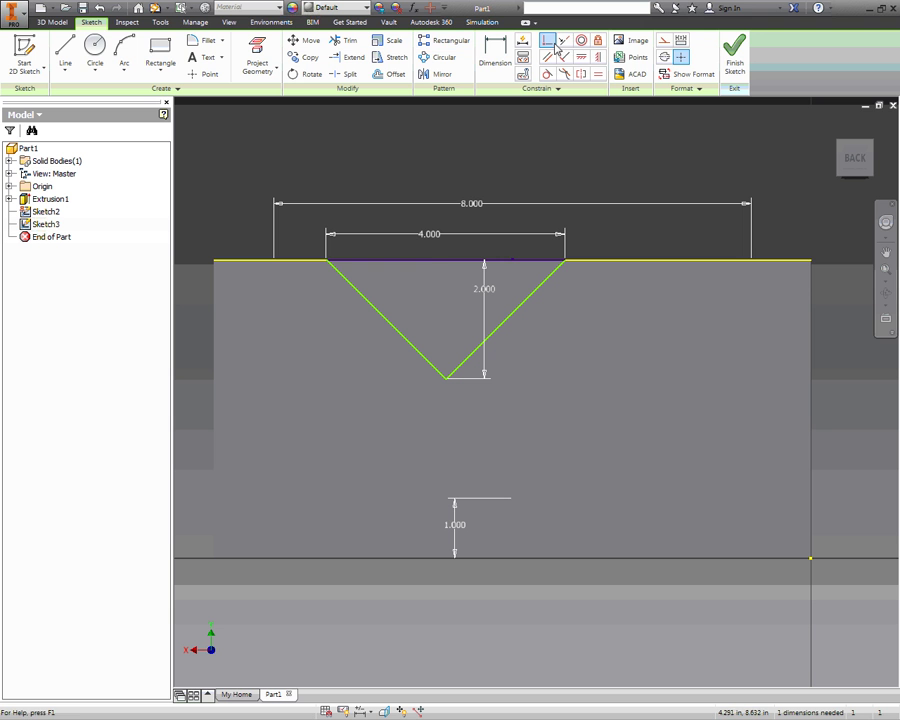
pyautogui.click(446, 262)
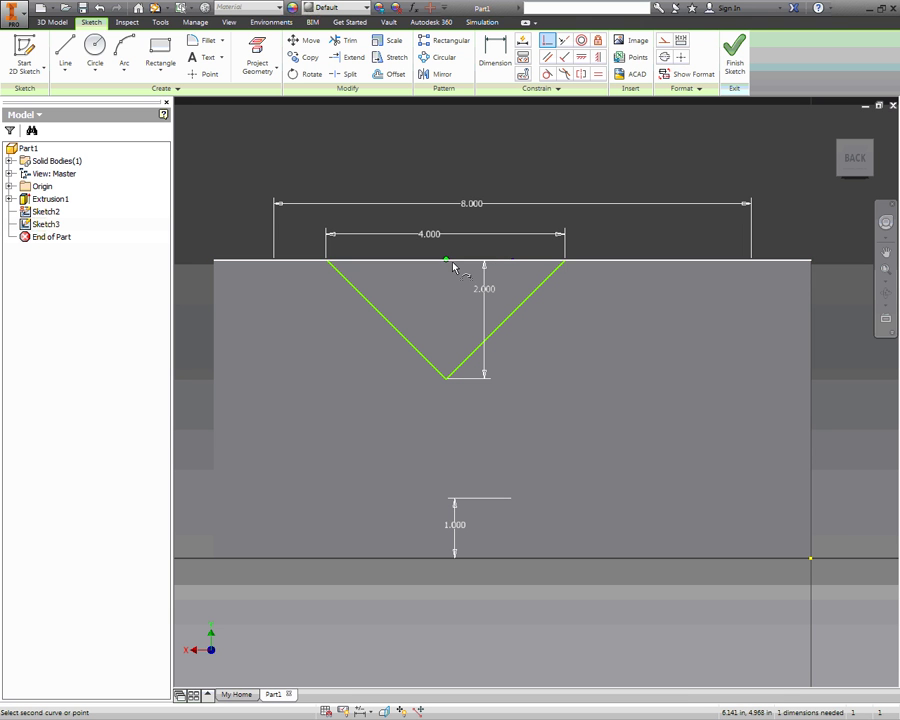
pyautogui.click(515, 262)
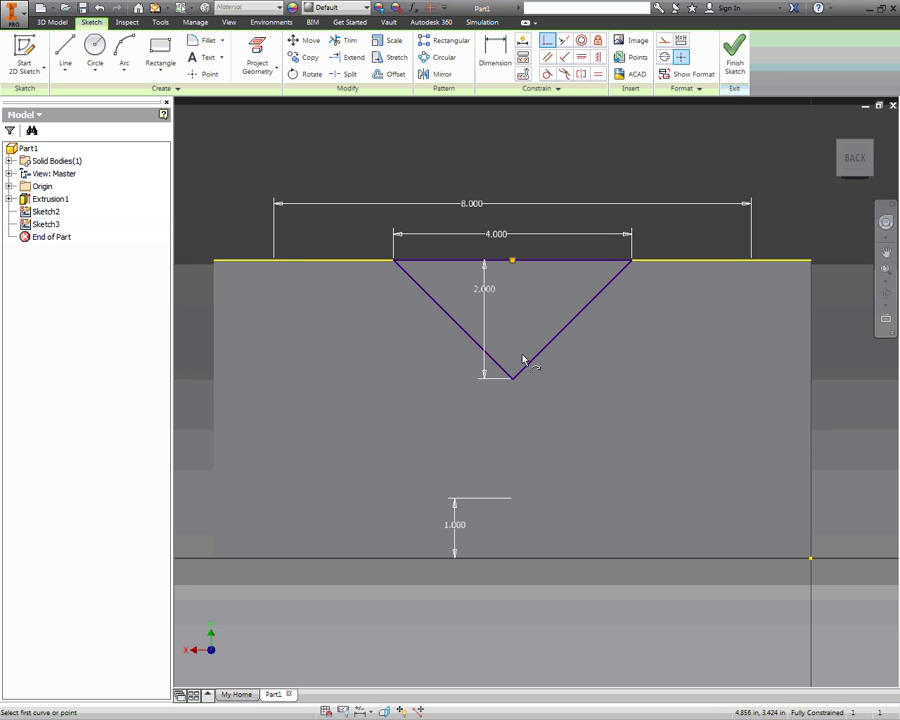
pyautogui.click(735, 55)
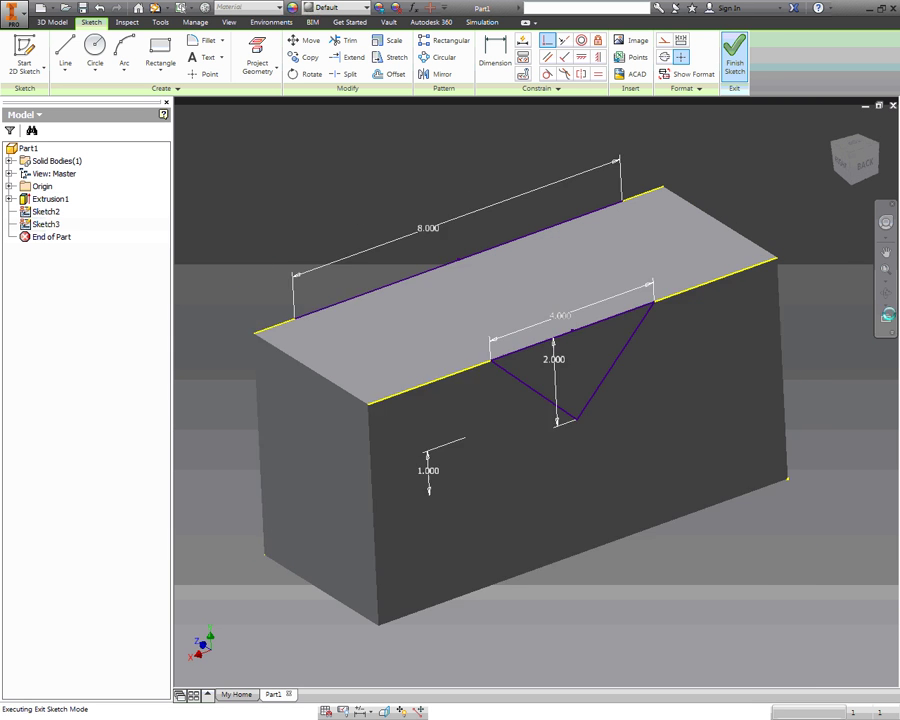
pyautogui.click(836, 148)
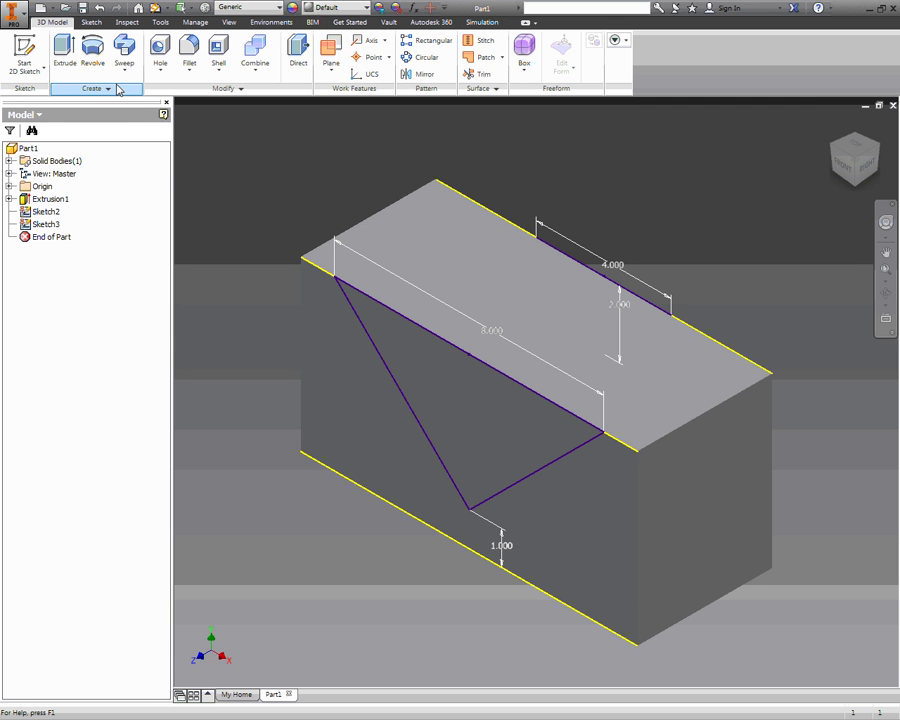
pyautogui.click(199, 89)
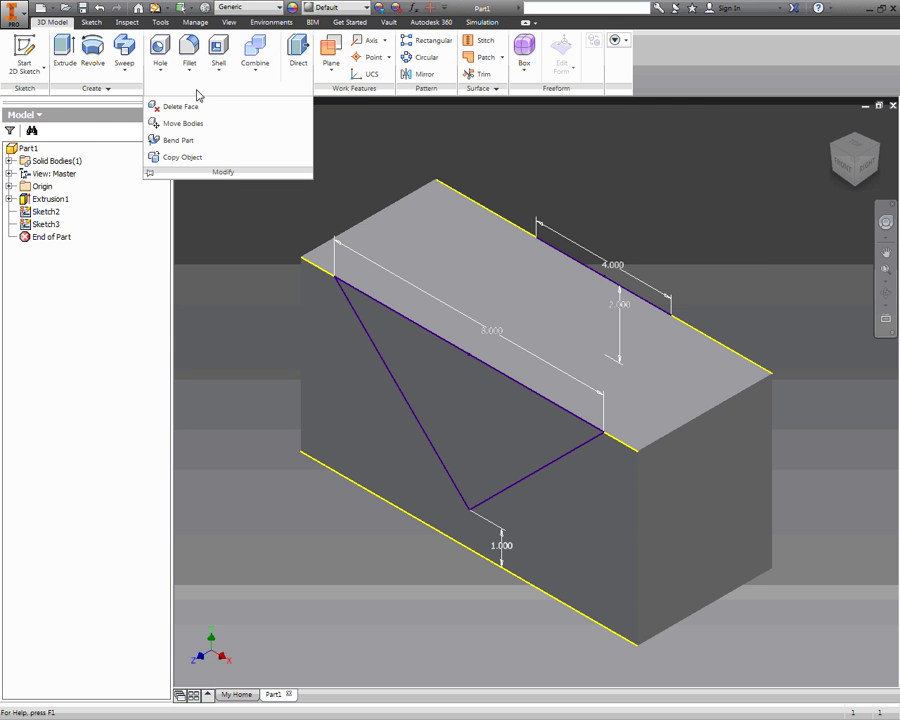
pyautogui.click(119, 90)
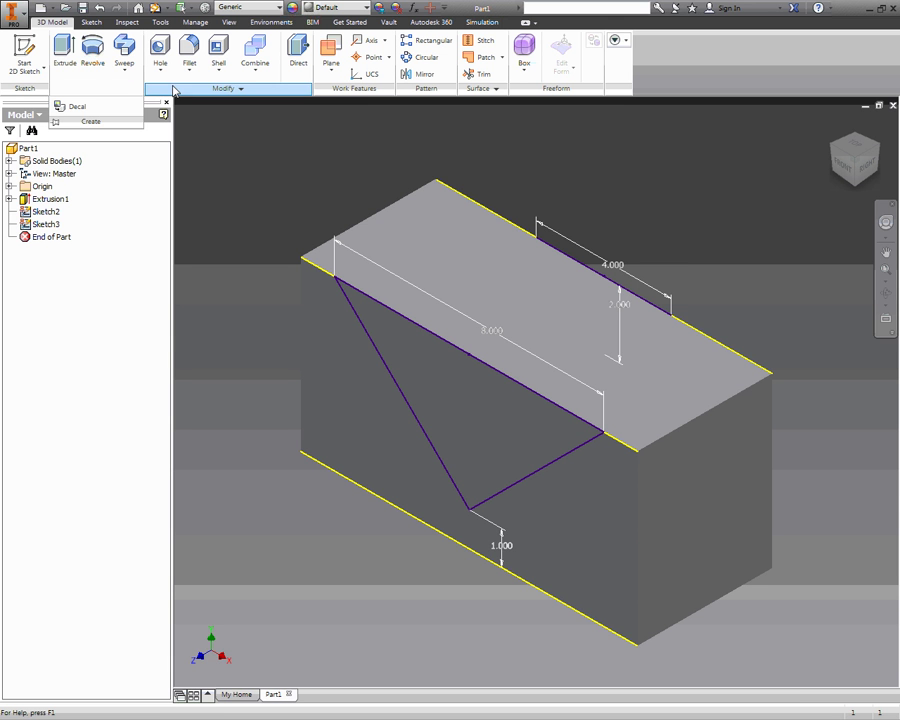
pyautogui.click(162, 72)
pyautogui.click(168, 78)
pyautogui.click(189, 70)
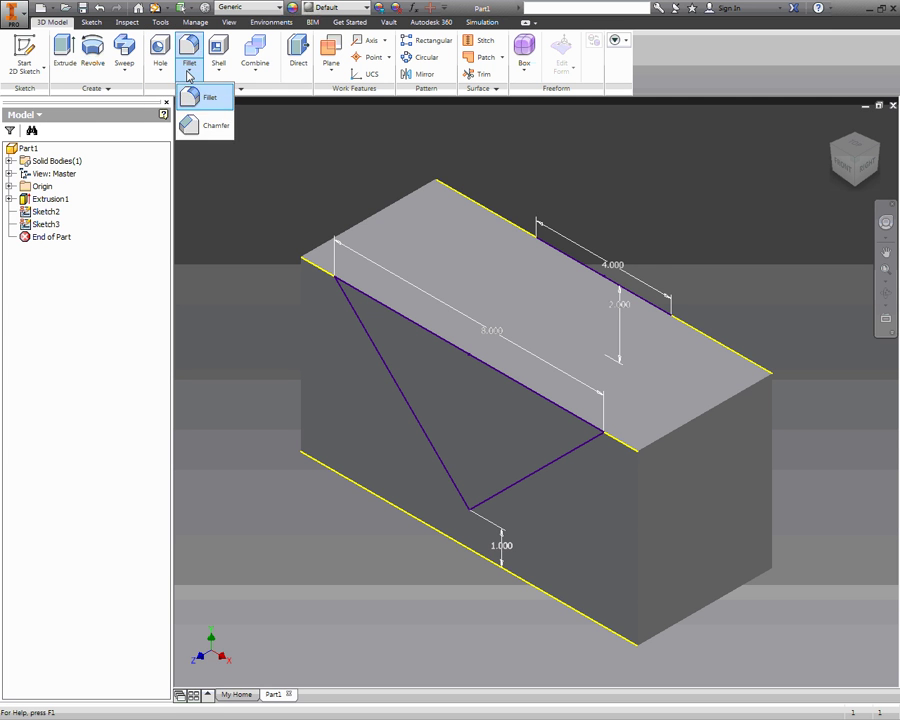
pyautogui.click(189, 70)
pyautogui.click(220, 74)
pyautogui.click(254, 72)
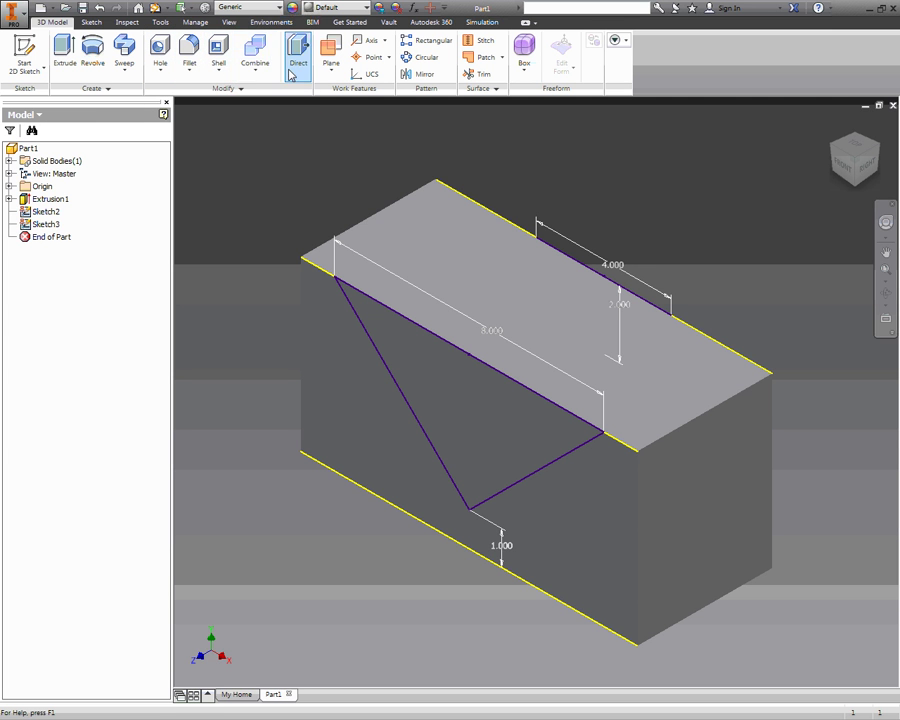
pyautogui.click(125, 72)
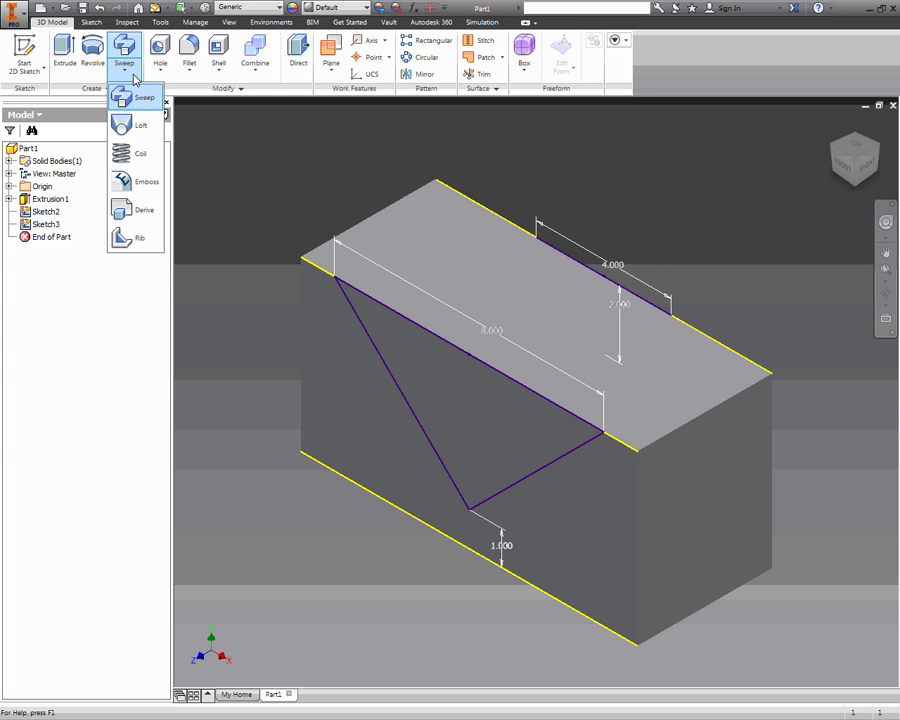
pyautogui.click(128, 72)
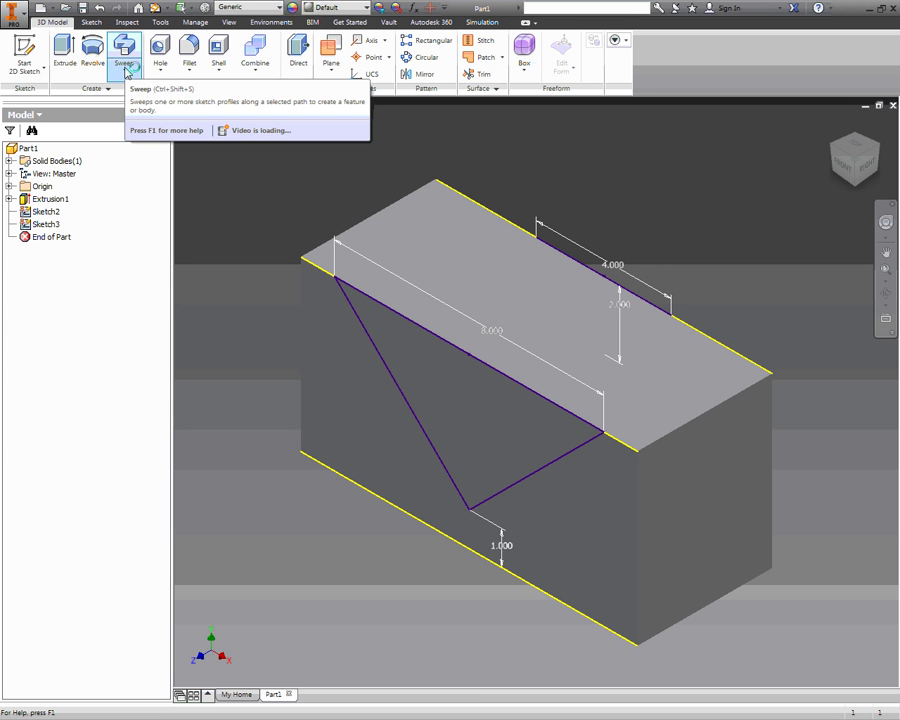
# Step: Cut the block with a Loft from the triangle on the front face to the smaller triangle on the back face
pyautogui.click(125, 72)
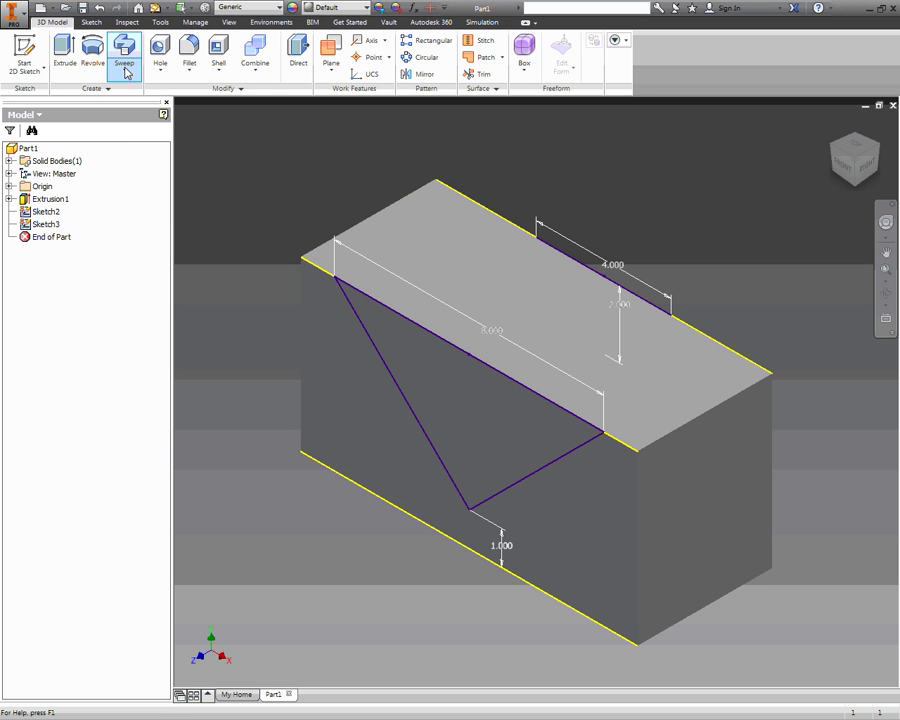
pyautogui.click(248, 140)
pyautogui.click(135, 123)
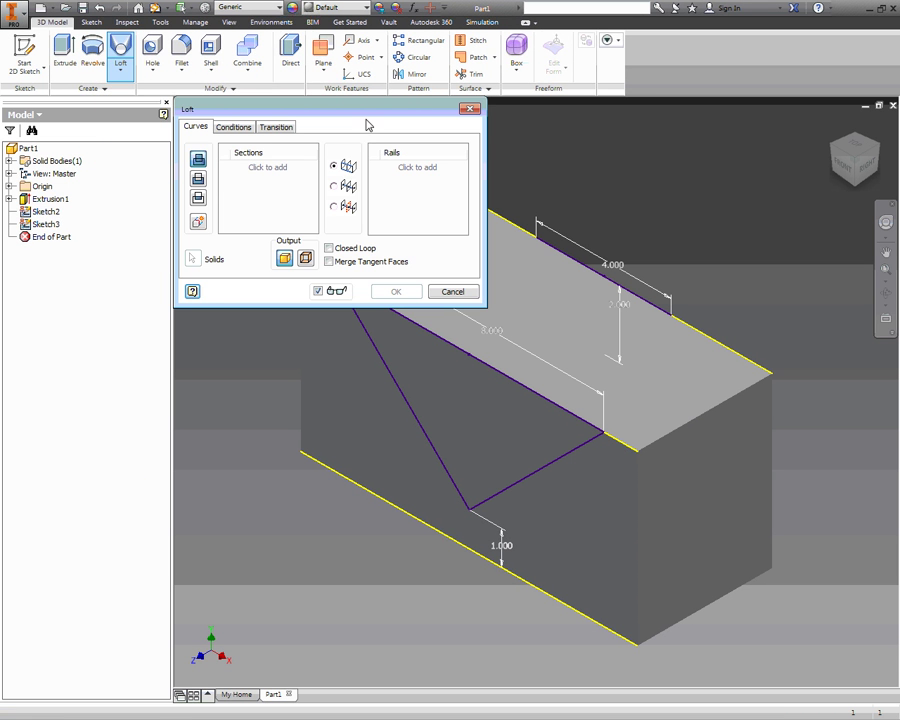
pyautogui.moveTo(373, 107); pyautogui.dragTo(209, 74)
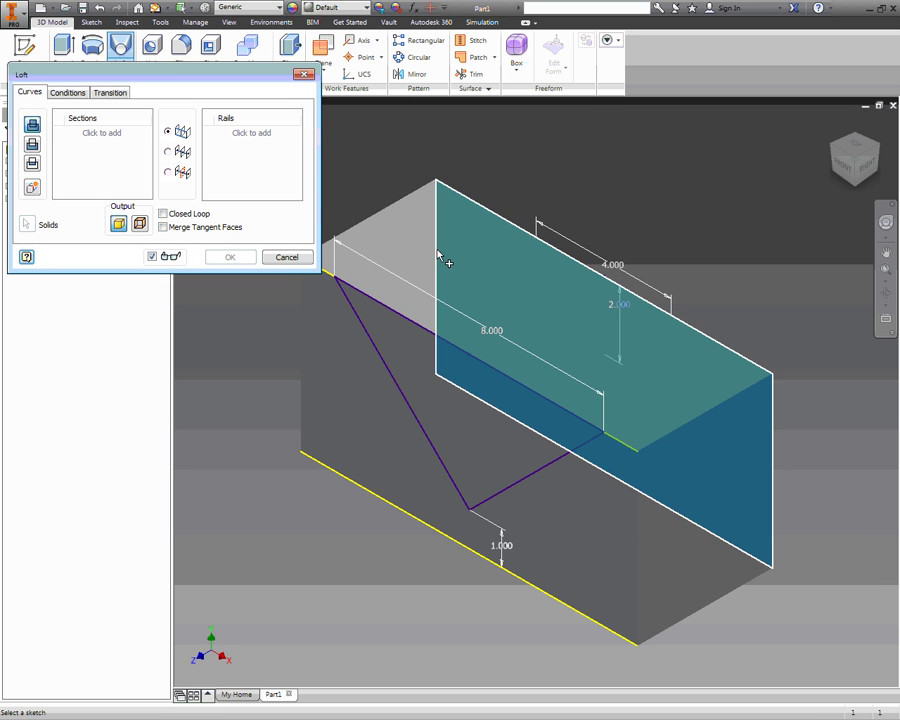
pyautogui.click(32, 146)
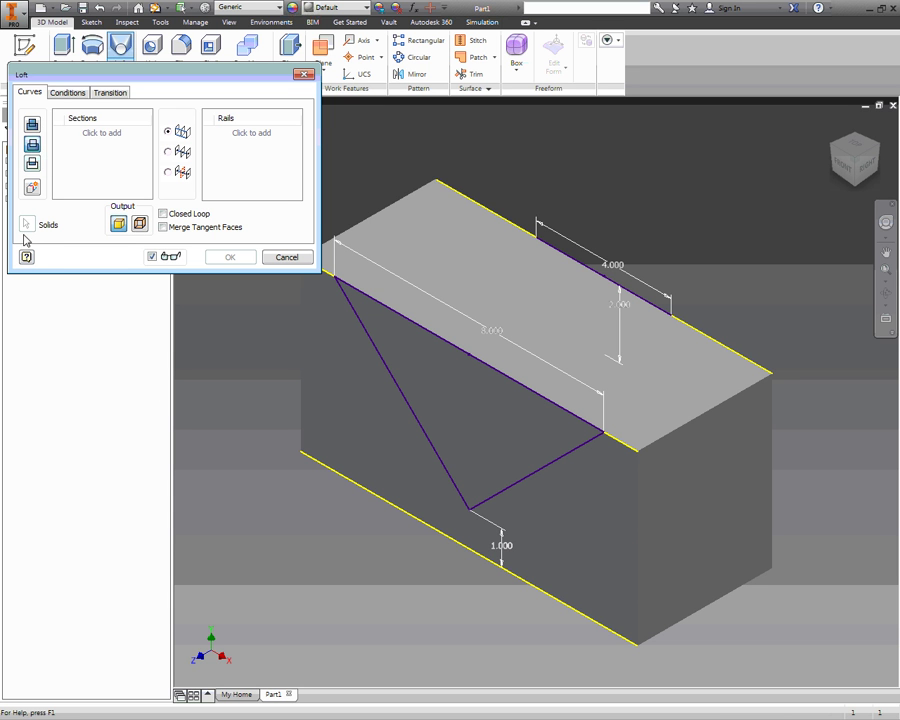
pyautogui.click(404, 390)
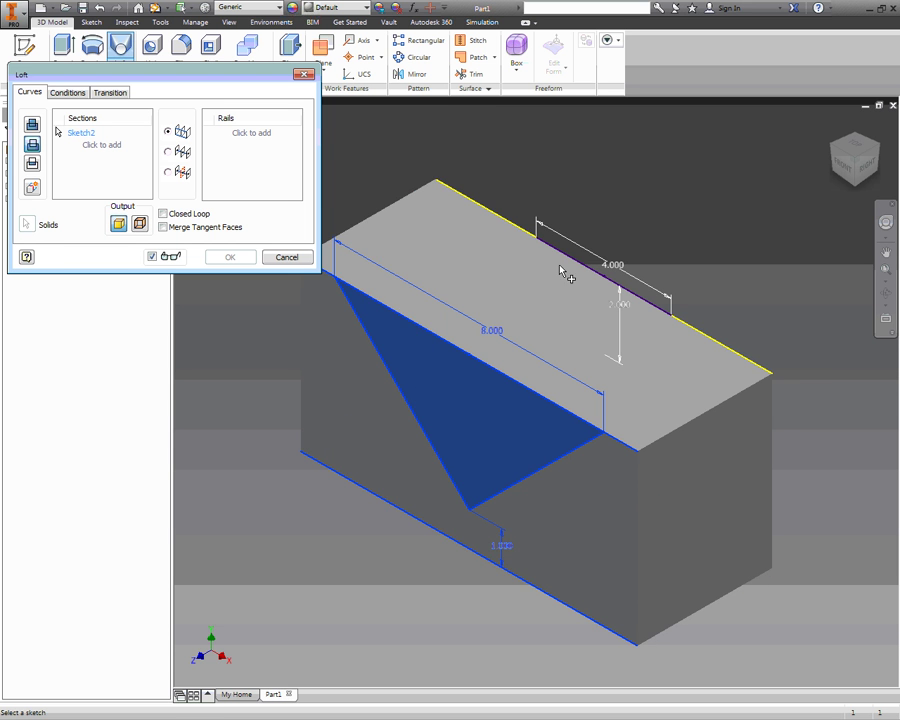
pyautogui.keyDown('shift'); pyautogui.moveTo(645, 402); pyautogui.dragTo(521, 388, button='middle'); pyautogui.keyUp('shift')
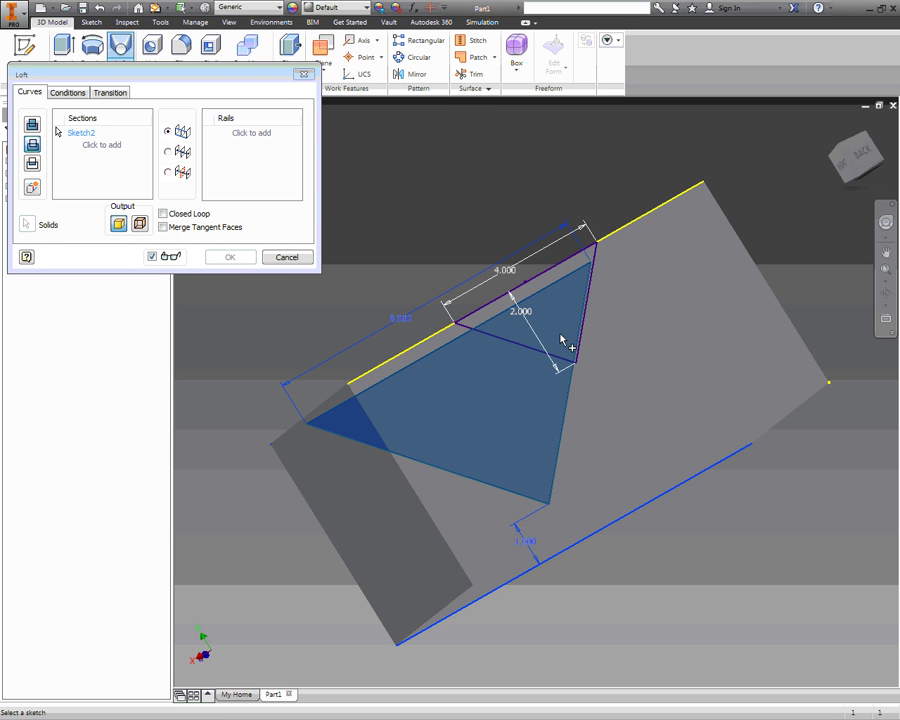
pyautogui.click(550, 353)
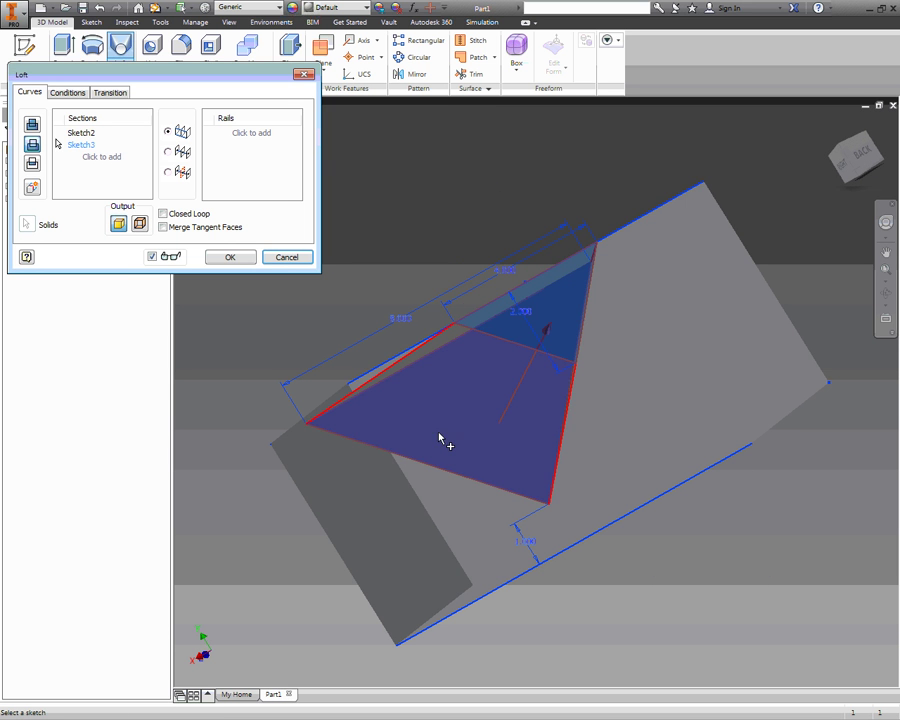
pyautogui.moveTo(421, 450)
pyautogui.keyDown('shift'); pyautogui.mouseDown(button='middle')
pyautogui.moveTo(426, 438)
pyautogui.moveTo(554, 403)
pyautogui.moveTo(524, 408)
pyautogui.moveTo(546, 428)
pyautogui.moveTo(568, 416)
pyautogui.moveTo(567, 436)
pyautogui.mouseUp(button='middle'); pyautogui.keyUp('shift')
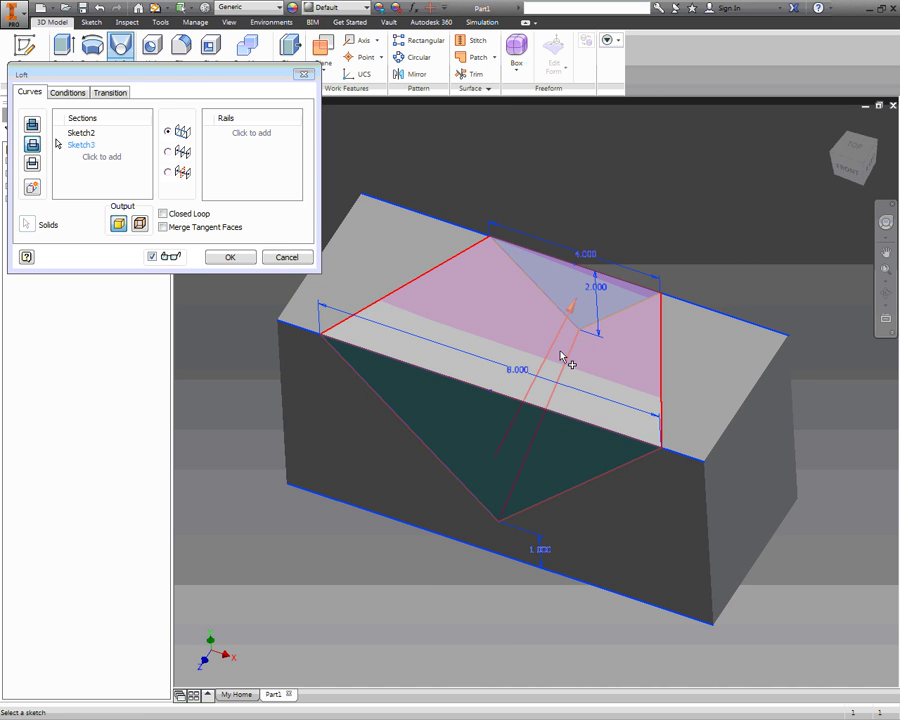
pyautogui.moveTo(529, 503)
pyautogui.keyDown('shift'); pyautogui.mouseDown(button='middle')
pyautogui.moveTo(528, 472)
pyautogui.moveTo(512, 468)
pyautogui.moveTo(429, 497)
pyautogui.moveTo(506, 480)
pyautogui.moveTo(542, 488)
pyautogui.moveTo(468, 478)
pyautogui.moveTo(518, 489)
pyautogui.mouseUp(button='middle'); pyautogui.keyUp('shift')
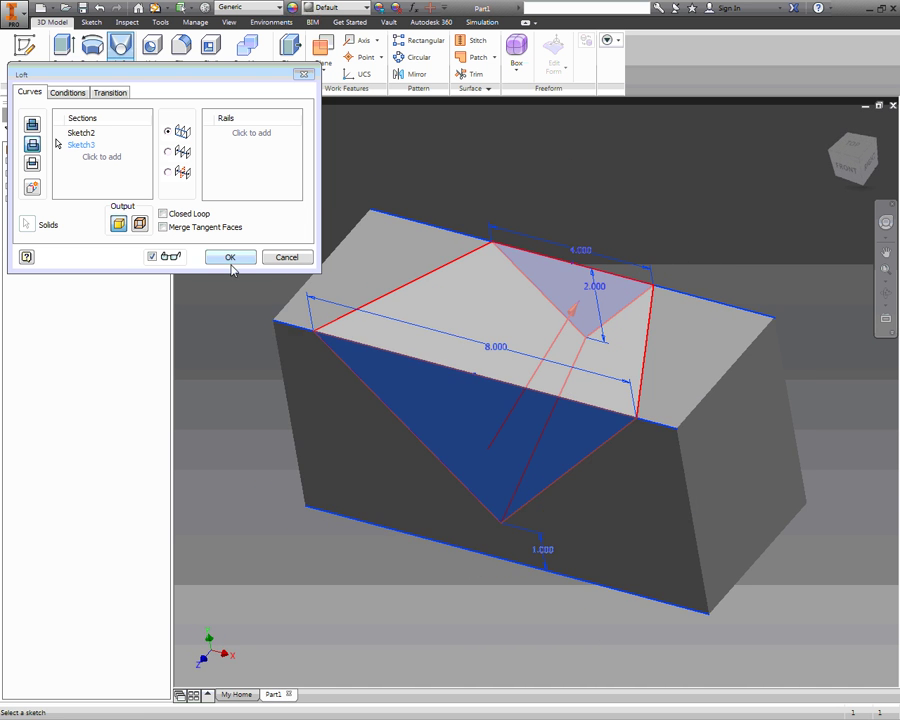
pyautogui.click(231, 262)
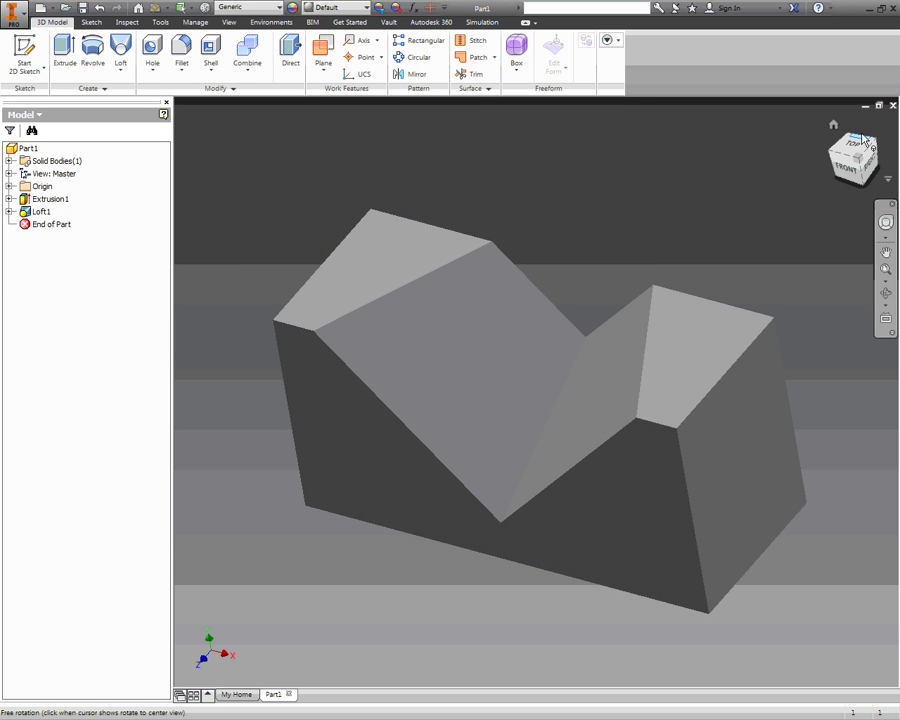
pyautogui.keyDown('shift'); pyautogui.moveTo(822, 172); pyautogui.dragTo(430, 373, button='middle'); pyautogui.keyUp('shift')
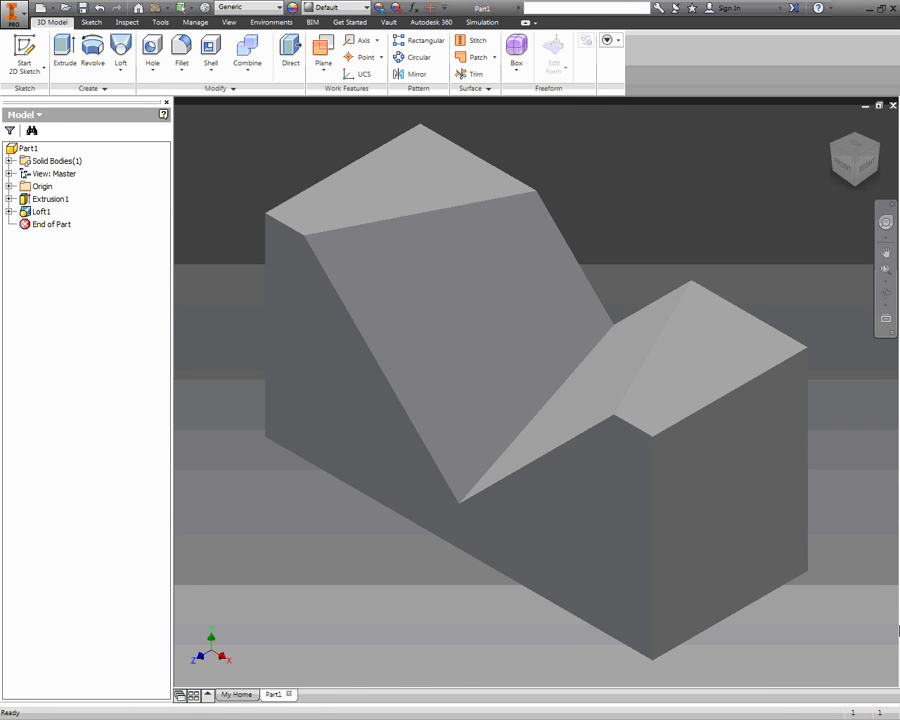
# Step: Switch to Acrobat to examine isometric shape 5 in the PDF and return to Inventor
pyautogui.hotkey('alt', 'Tab')
pyautogui.hotkey('alt', 'Tab')
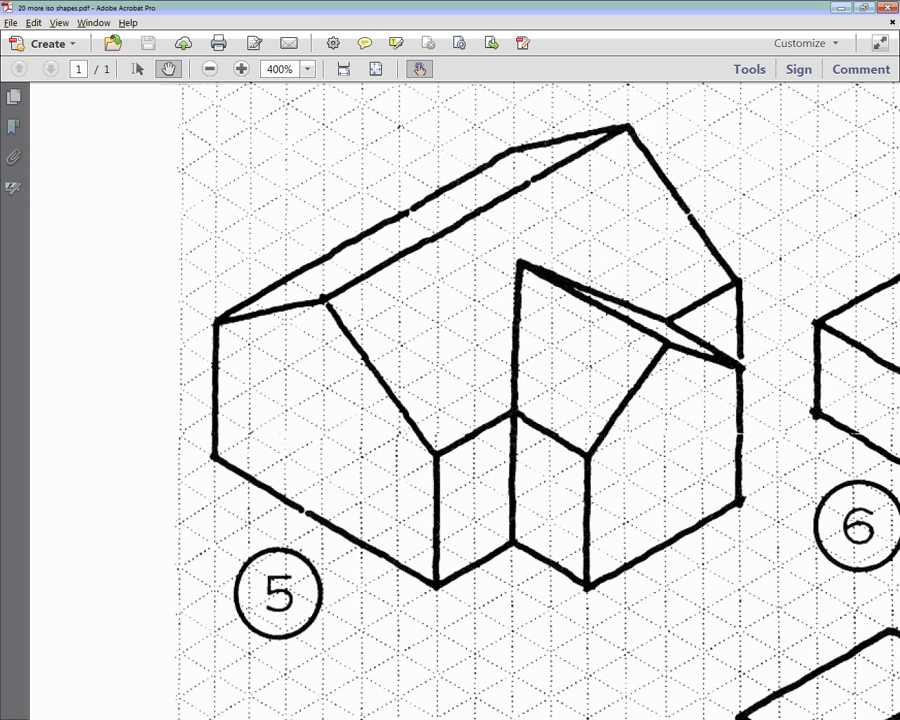
pyautogui.hotkey('alt', 'Tab')
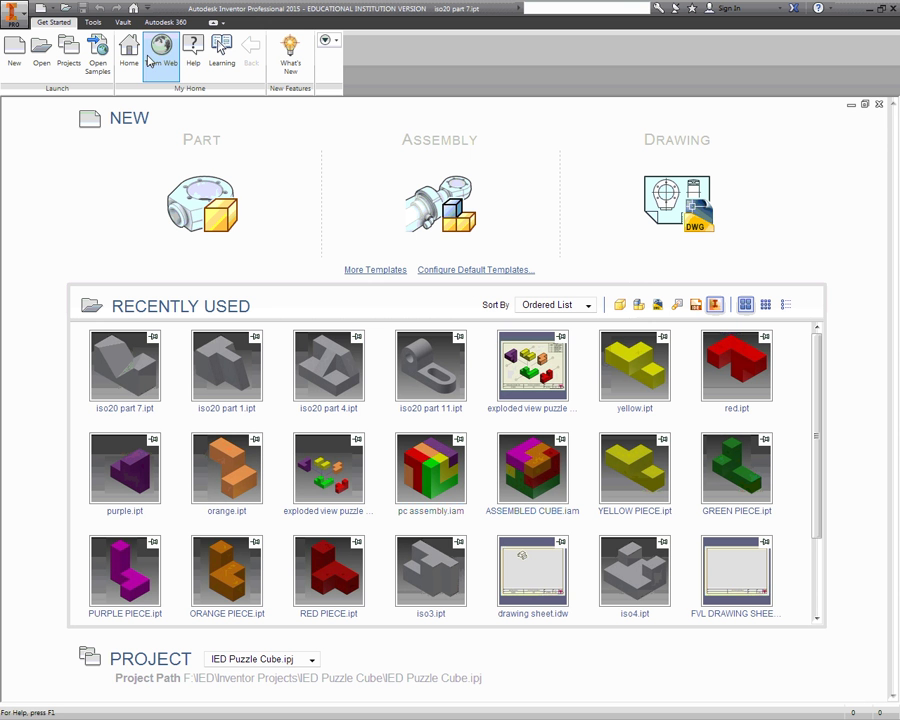
# Step: Create a new part and start a 2D sketch on the XY plane
pyautogui.click(183, 203)
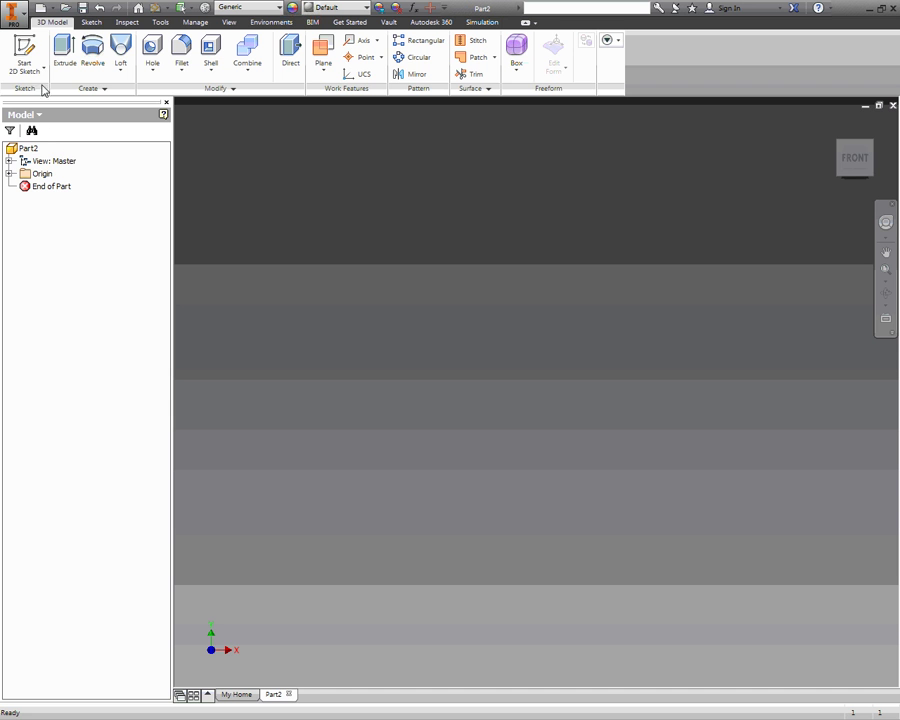
pyautogui.click(28, 62)
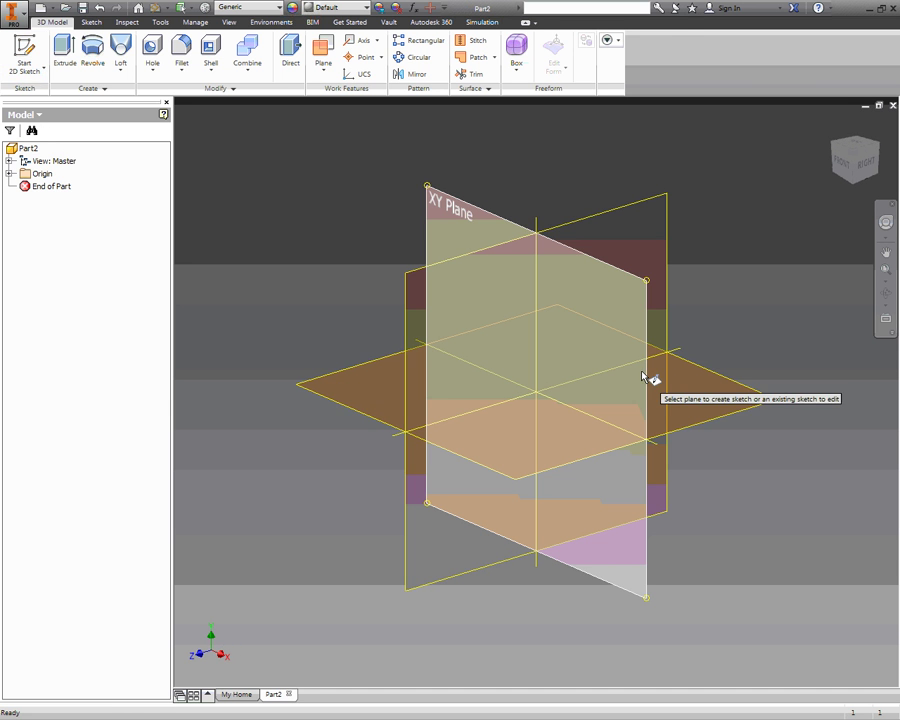
pyautogui.click(648, 373)
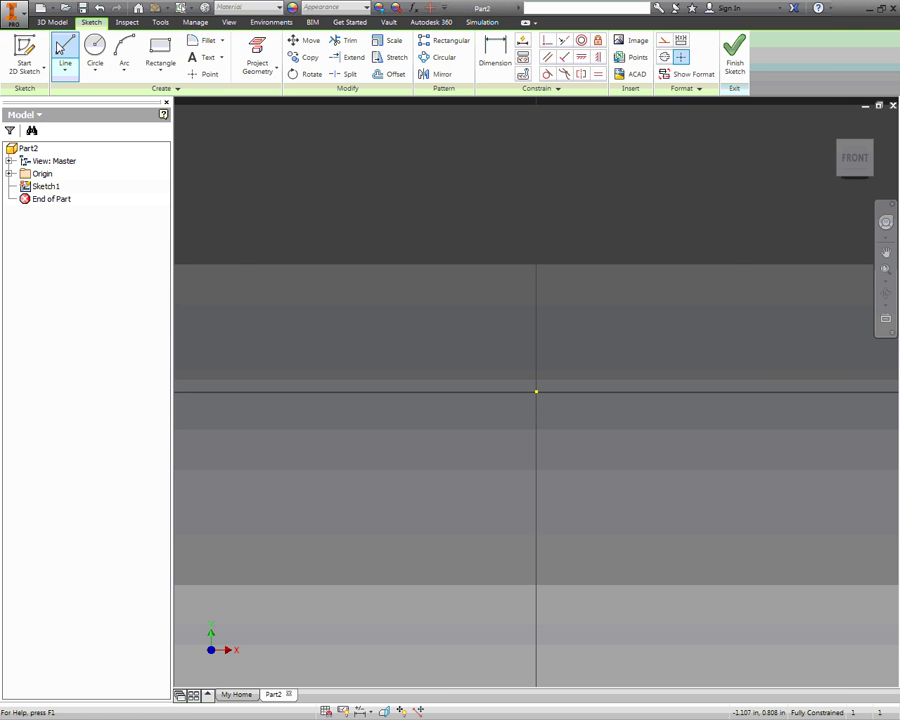
# Step: Draw a 6 in horizontal base line from the origin along the positive X axis
pyautogui.click(65, 52)
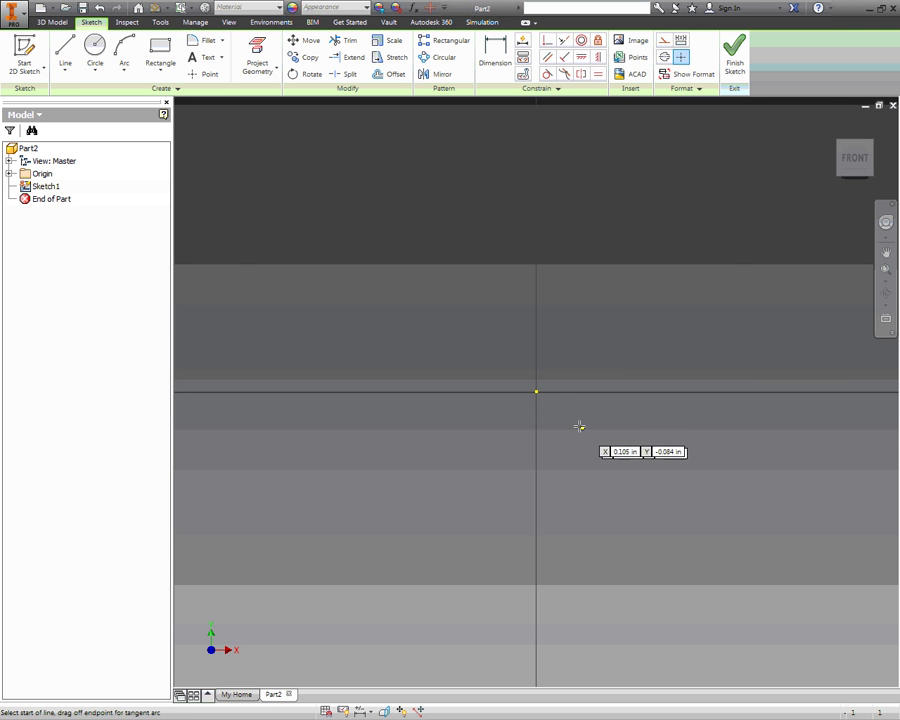
pyautogui.click(537, 391)
pyautogui.write('4')
pyautogui.press('Tab')
pyautogui.moveTo(744, 390); pyautogui.dragTo(536, 508, button='middle')
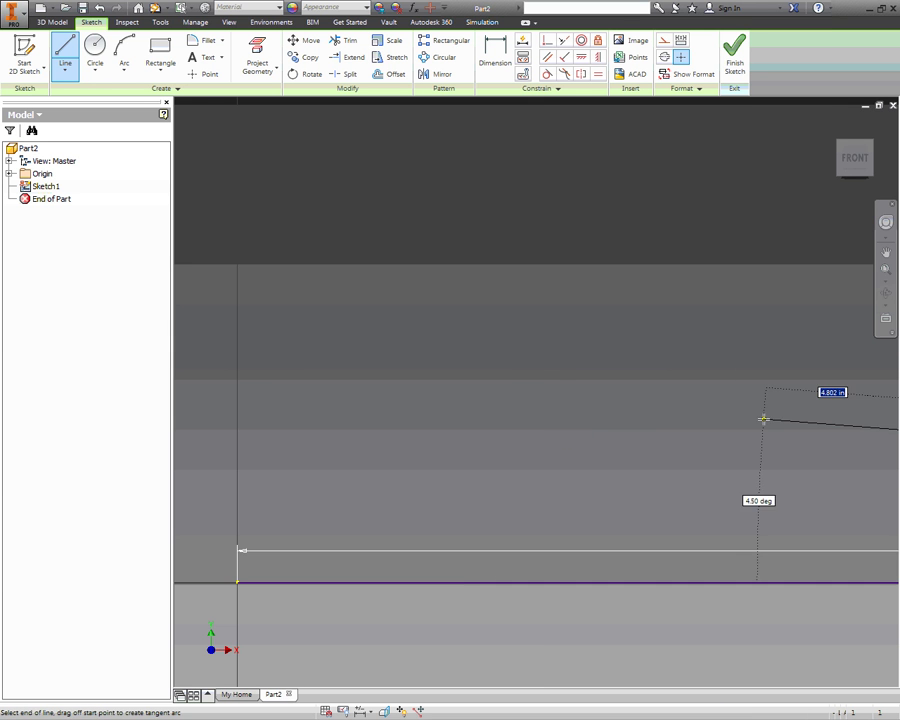
pyautogui.write('6')
pyautogui.press('Return')
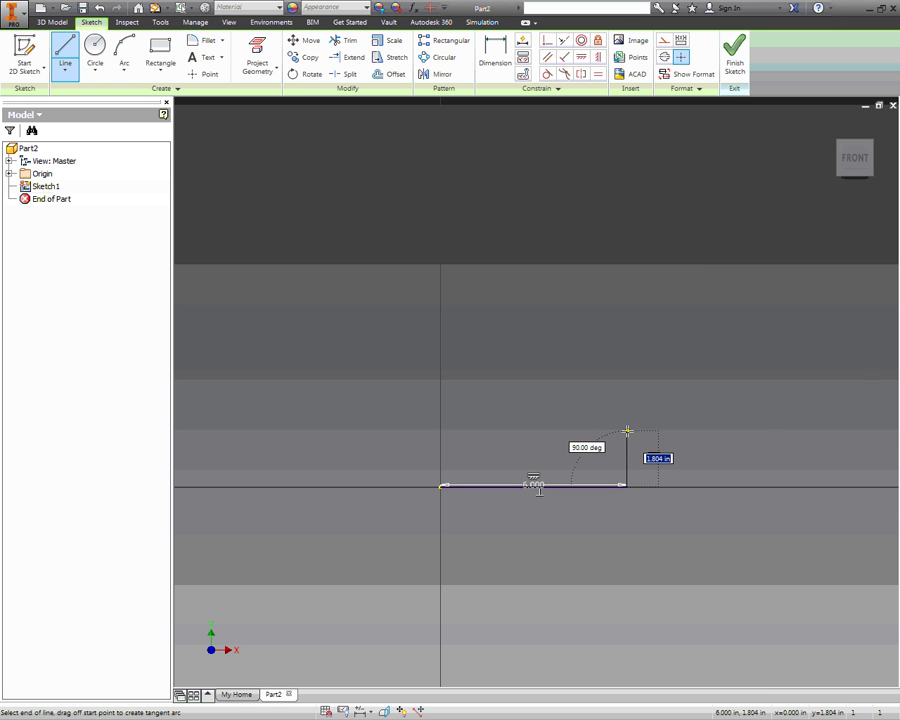
# Step: Complete a closed house-shaped profile with a 3 in vertical right side, a centred peak about 5.1 in above the base and a matching left side
pyautogui.write('3')
pyautogui.press('Return')
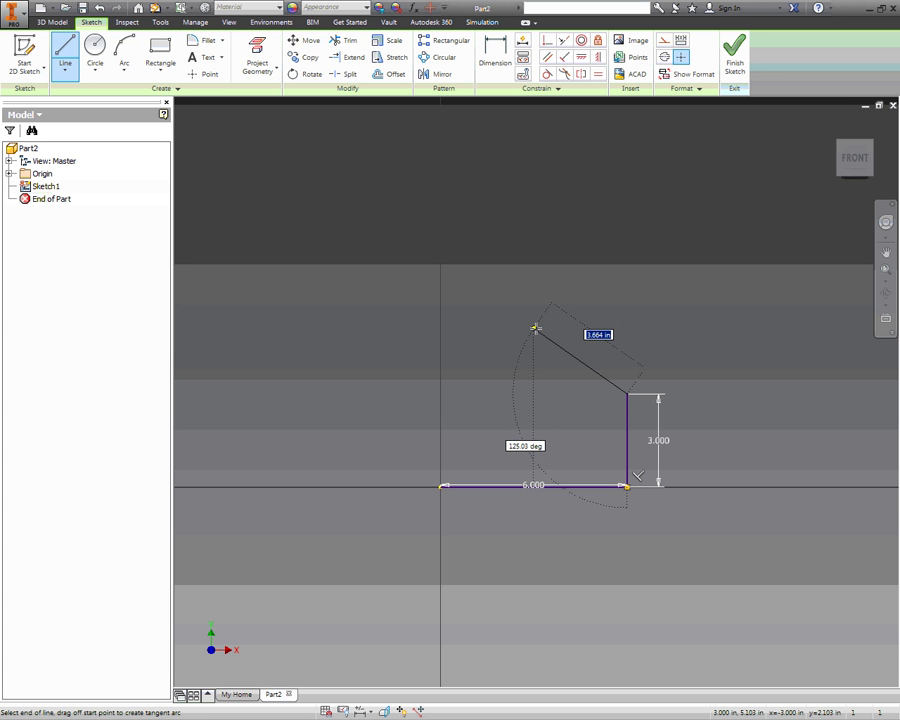
pyautogui.click(535, 327)
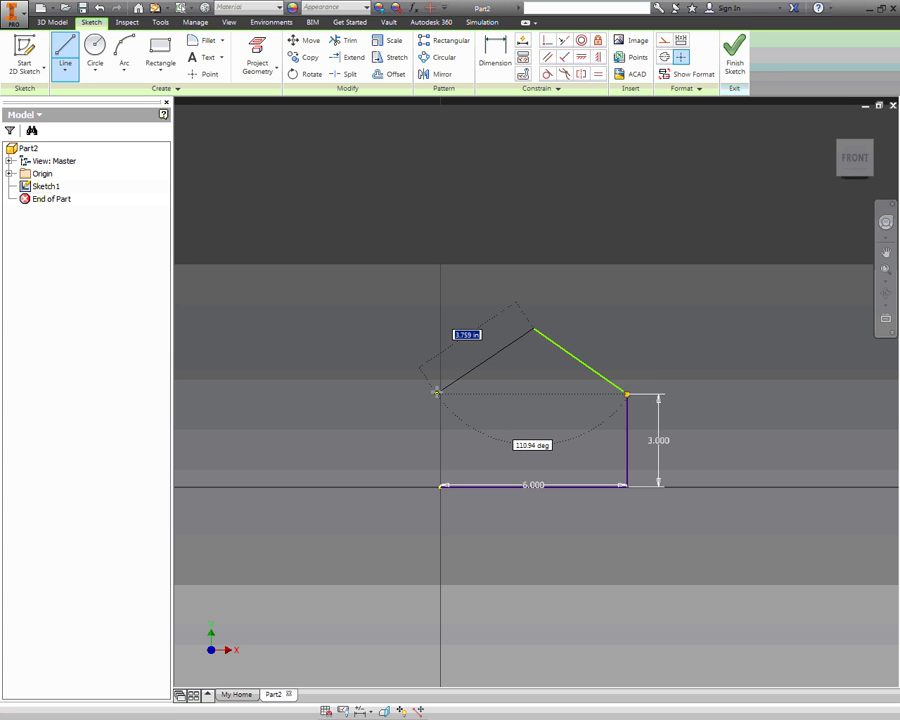
pyautogui.click(440, 393)
pyautogui.click(440, 487)
pyautogui.scroll(-2, 458, 460)
pyautogui.scroll(3, 455, 465)
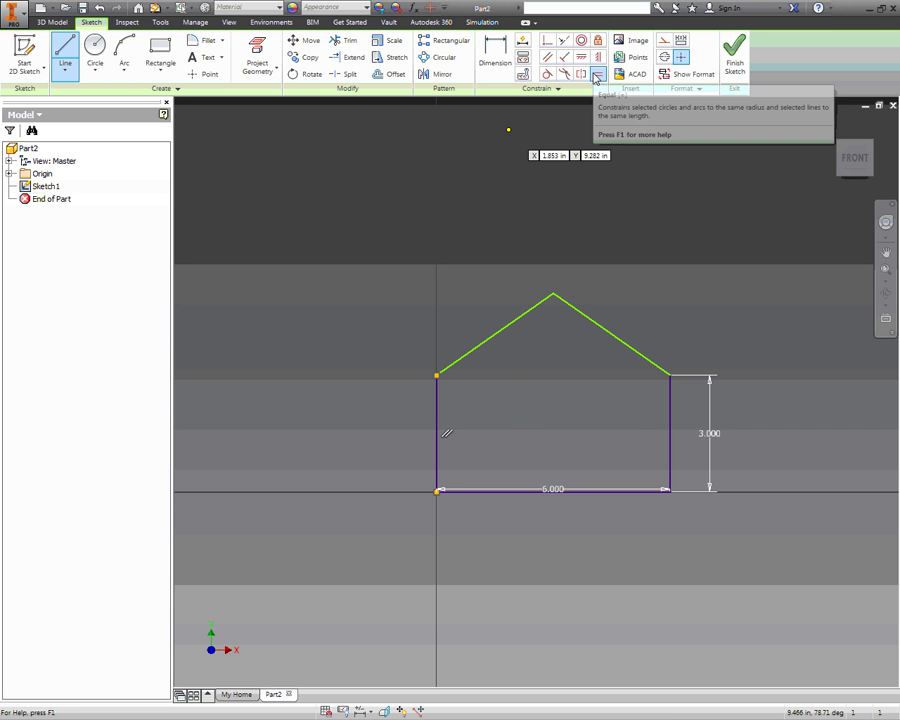
# Step: Dimension the roof peak's height above the base line and set it to 5 in
pyautogui.press('d')
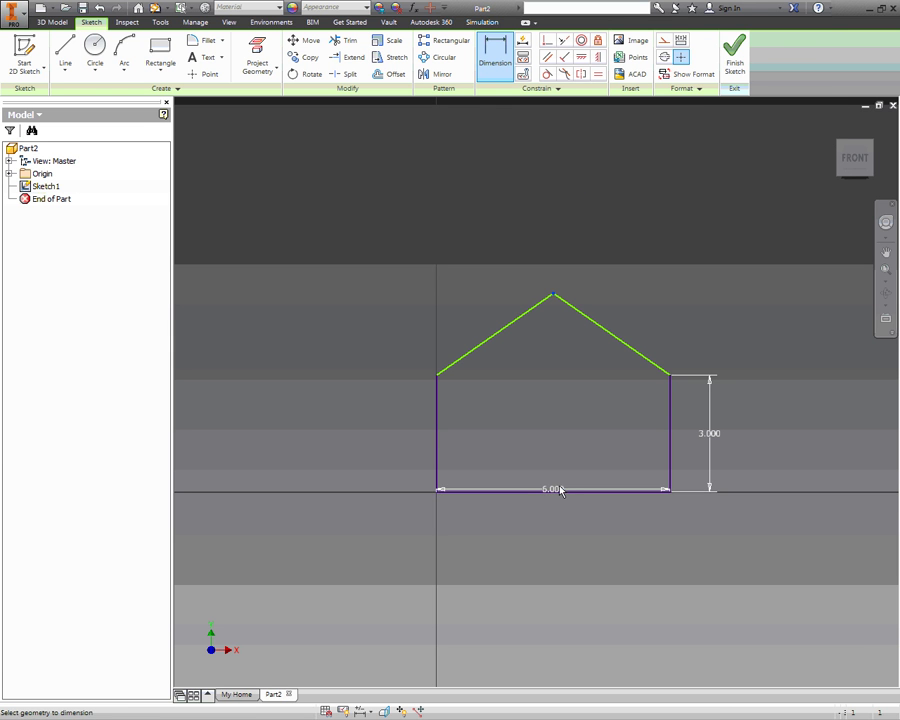
pyautogui.click(558, 490)
pyautogui.click(604, 419)
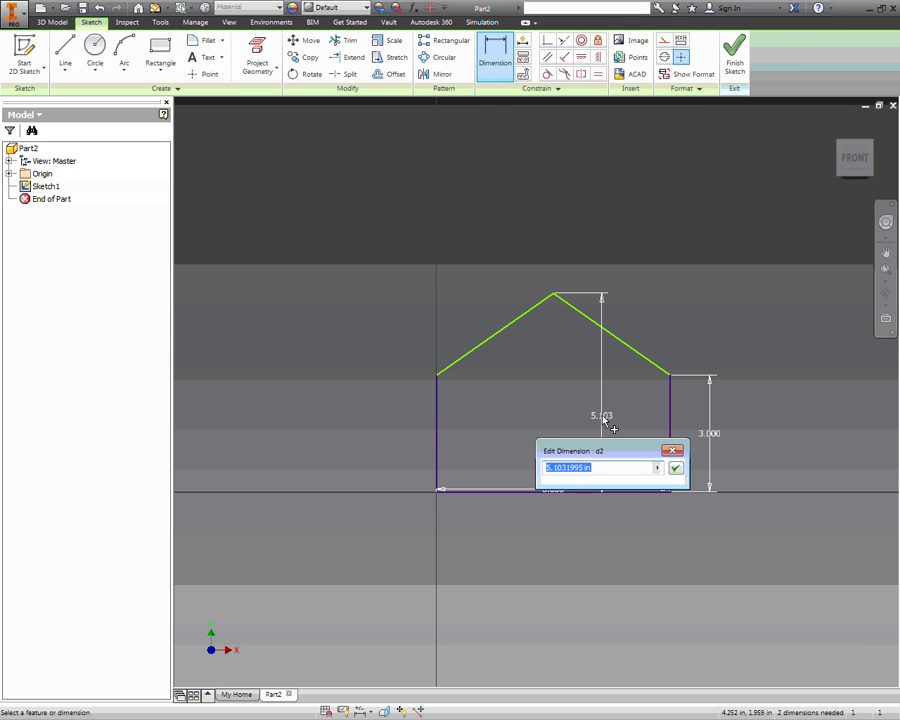
pyautogui.write('5')
pyautogui.press('Return')
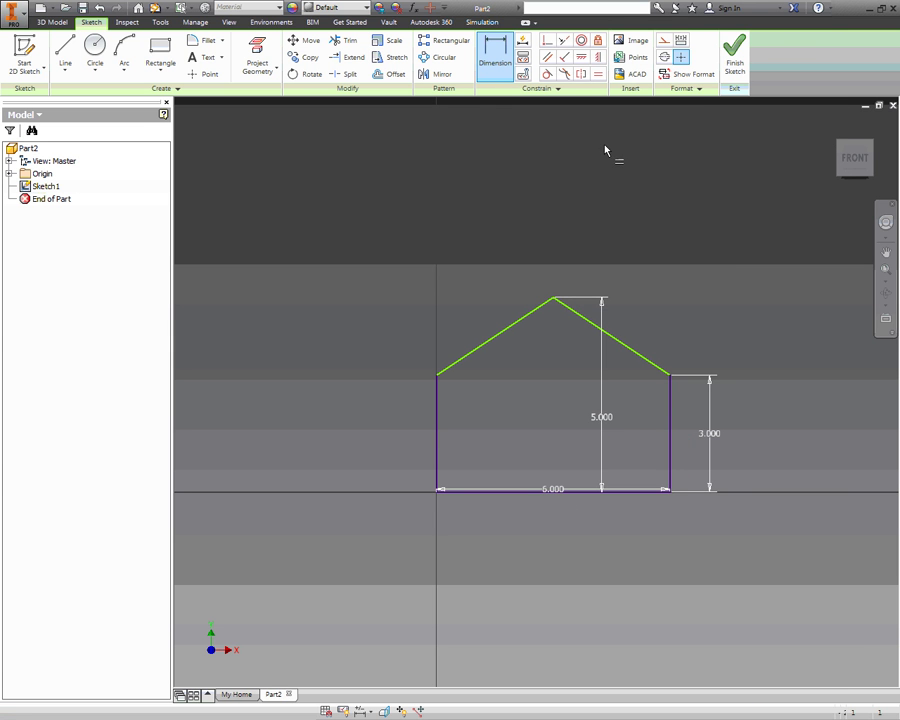
# Step: Constrain the house profile's two vertical sides to equal length
pyautogui.click(598, 73)
pyautogui.click(594, 326)
pyautogui.click(516, 328)
pyautogui.click(494, 55)
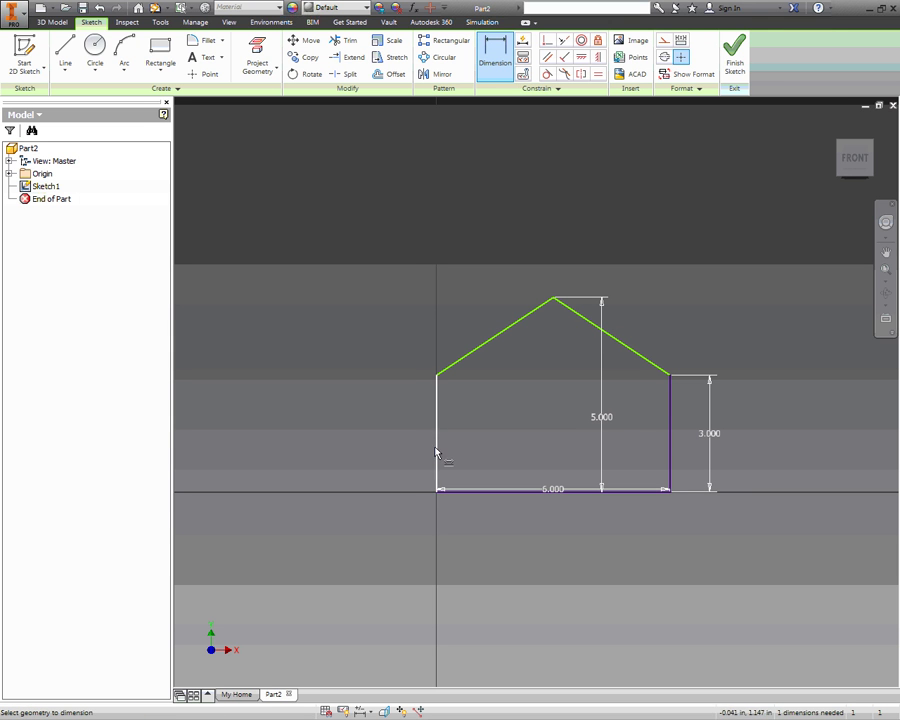
pyautogui.click(436, 453)
pyautogui.press('Escape')
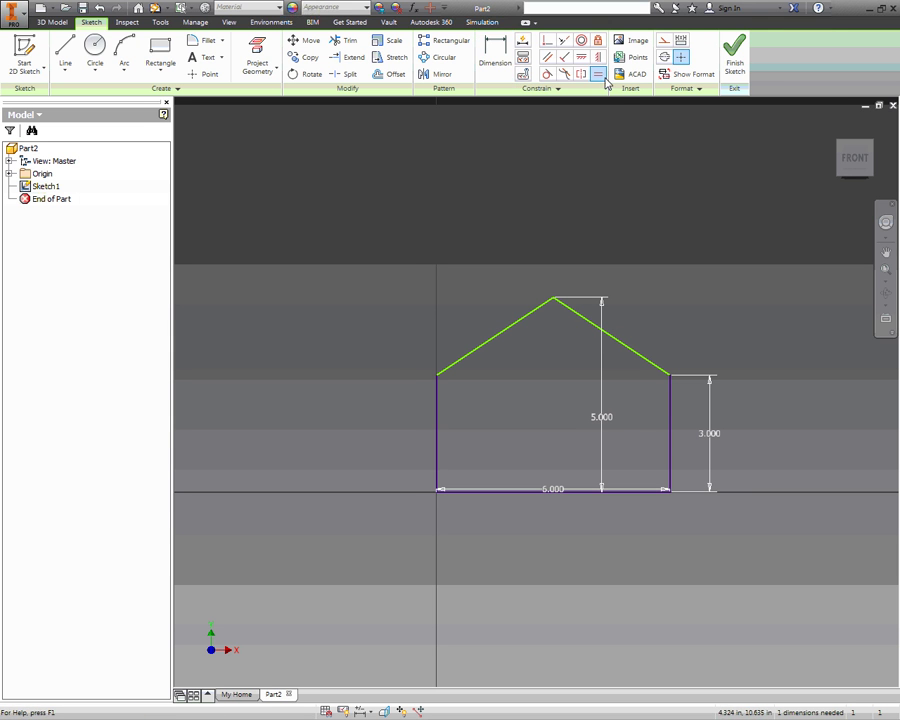
pyautogui.click(437, 465)
pyautogui.click(669, 464)
pyautogui.scroll(2, 722, 420)
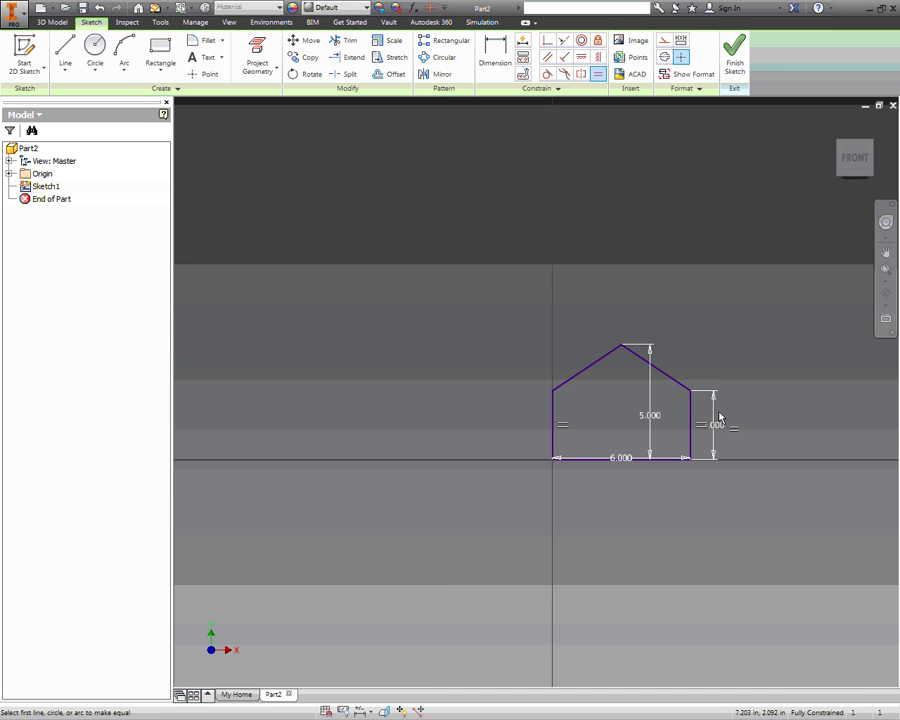
pyautogui.scroll(-3, 722, 417)
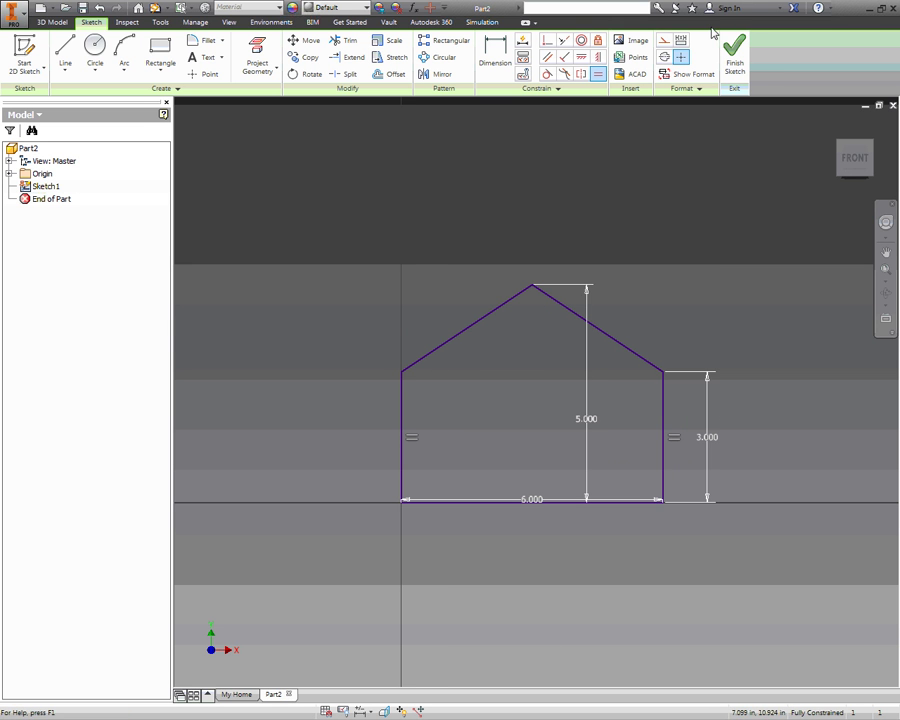
# Step: Finish the sketch and extrude the house-shaped profile 8 in into a solid
pyautogui.click(736, 55)
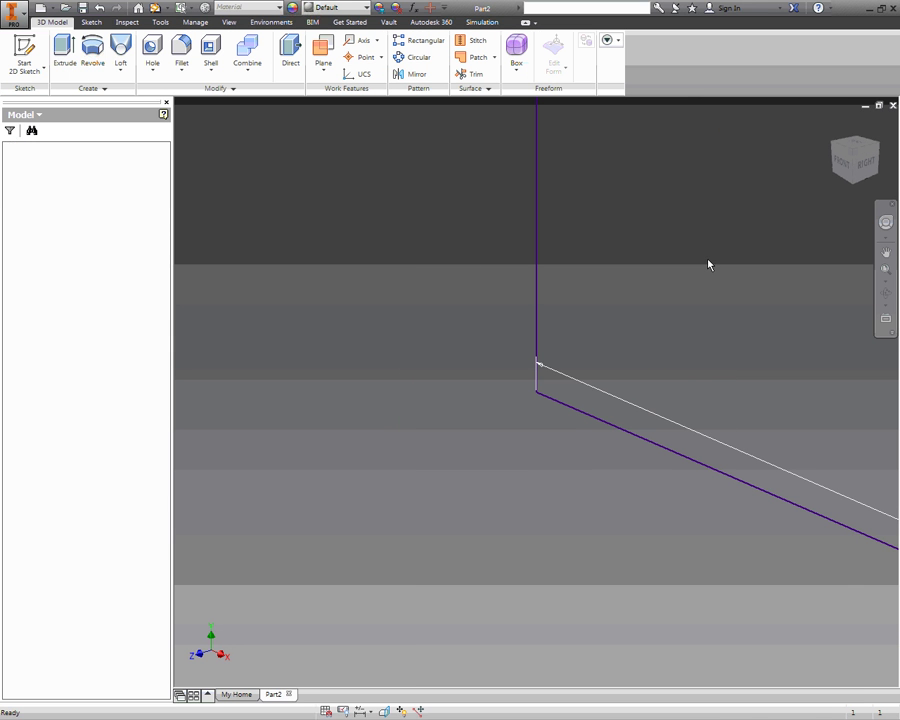
pyautogui.click(64, 55)
pyautogui.press('Return')
pyautogui.press('F6')
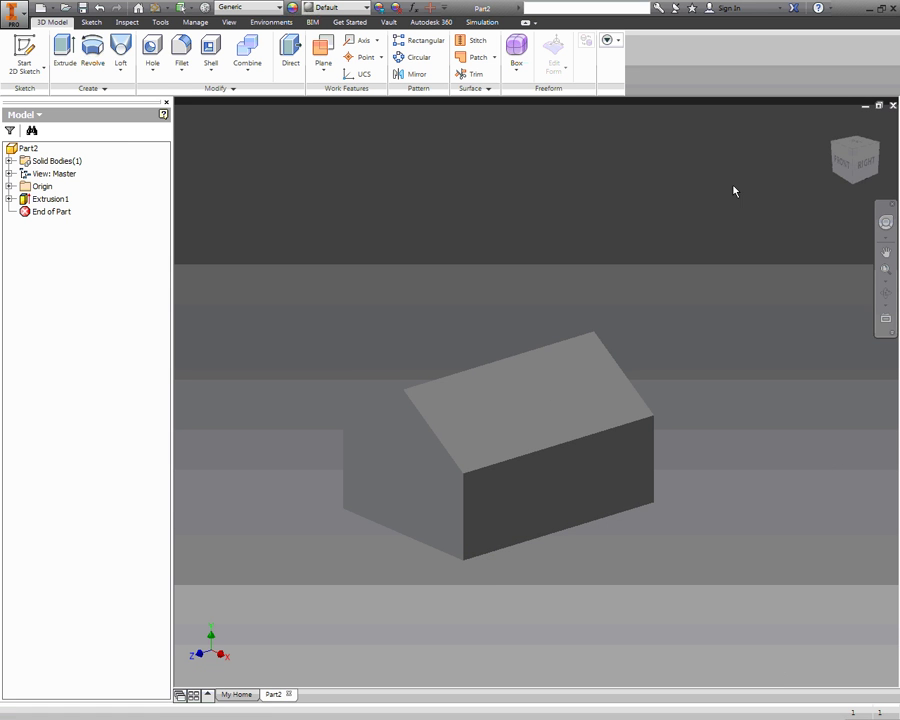
pyautogui.moveTo(812, 191)
pyautogui.click(848, 158)
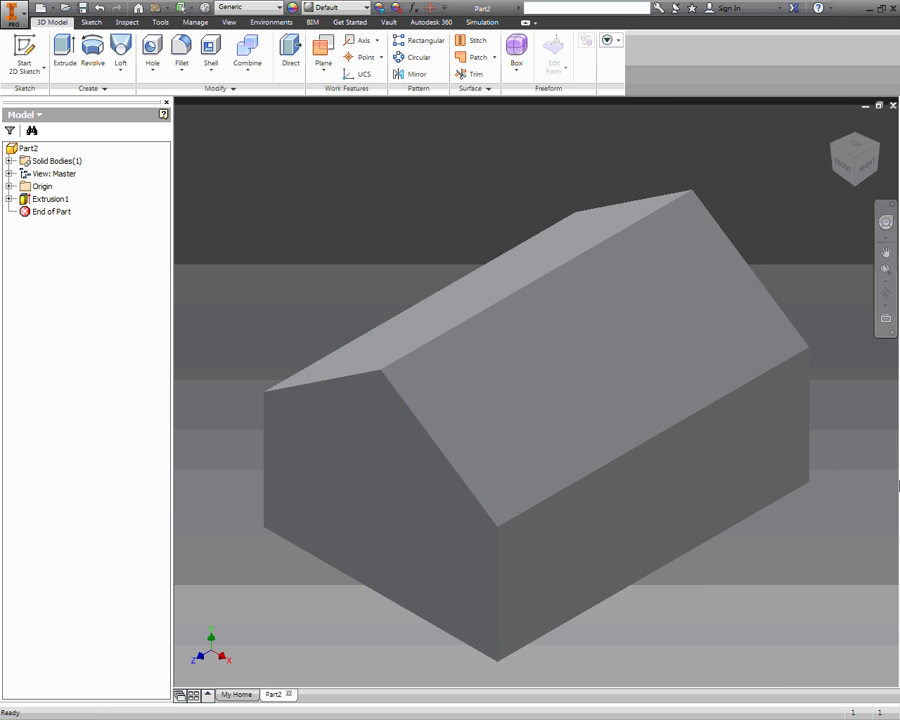
# Step: Check the reference PDF and create a work plane offset outward from the solid's right vertical wall
pyautogui.hotkey('alt', 'Tab')
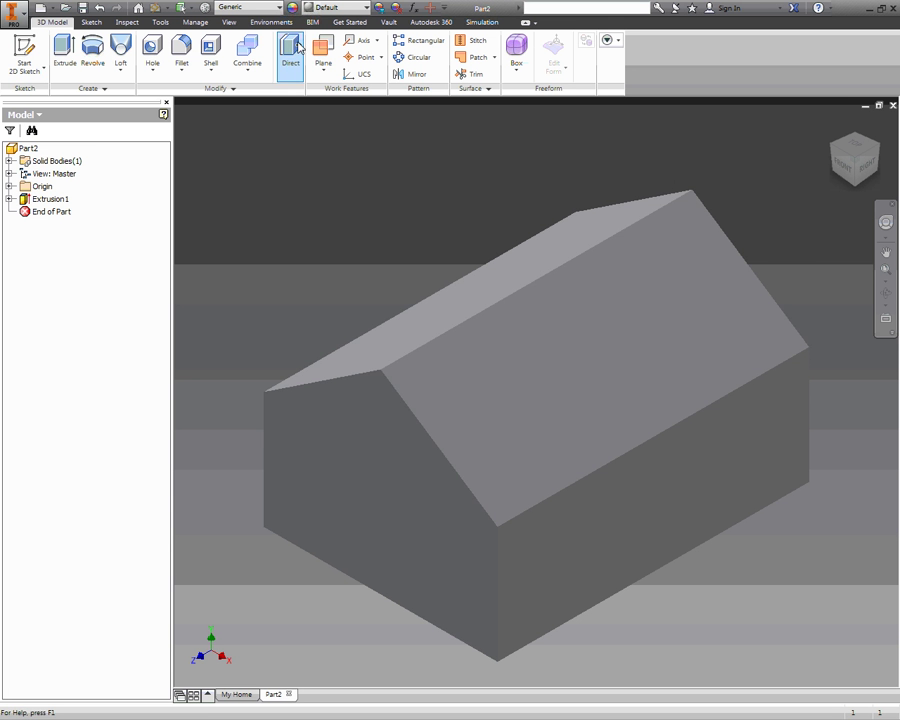
pyautogui.click(323, 70)
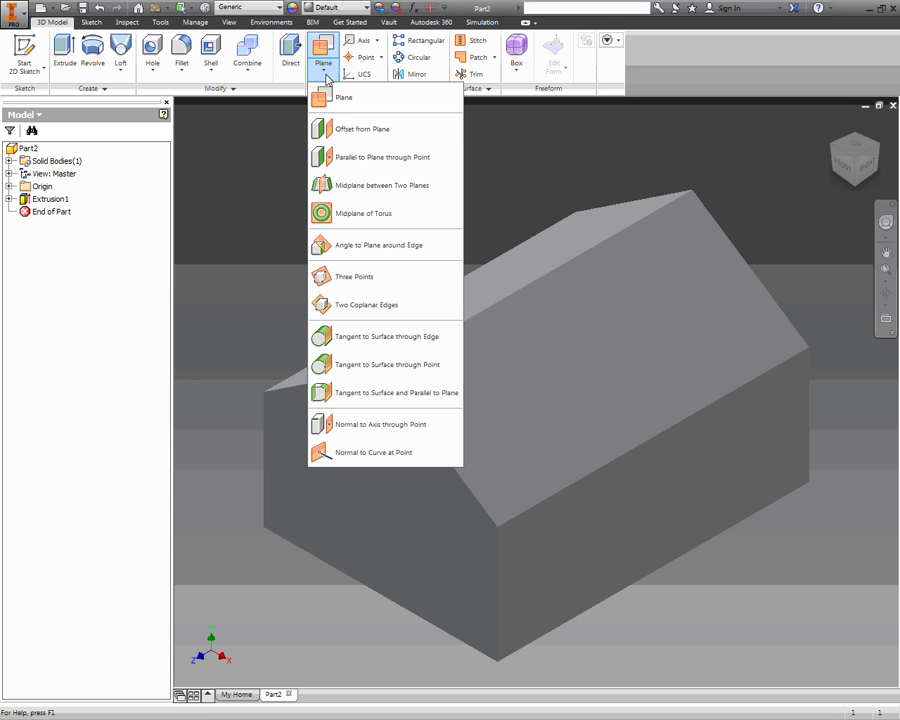
pyautogui.click(330, 129)
pyautogui.click(658, 523)
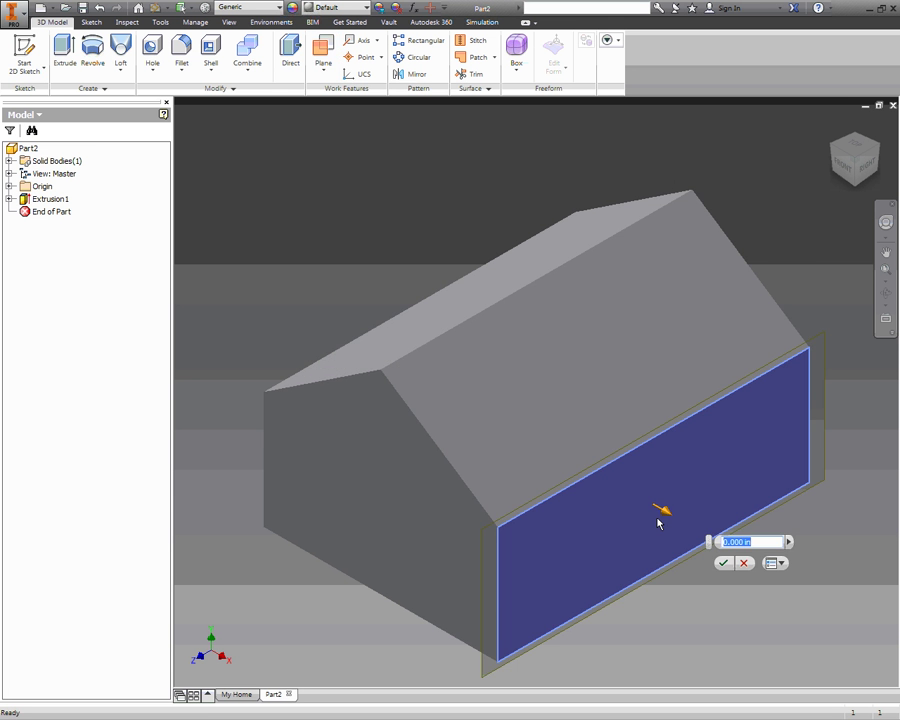
pyautogui.press('Return')
pyautogui.scroll(-3, 661, 526)
pyautogui.moveTo(743, 506)
pyautogui.mouseDown(button='middle')
pyautogui.moveTo(530, 437)
pyautogui.moveTo(473, 407)
pyautogui.mouseUp(button='middle')
# Step: Start a sketch on the offset work plane and draw a 4 in horizontal base line along the wall's projected bottom edge
pyautogui.press('s')
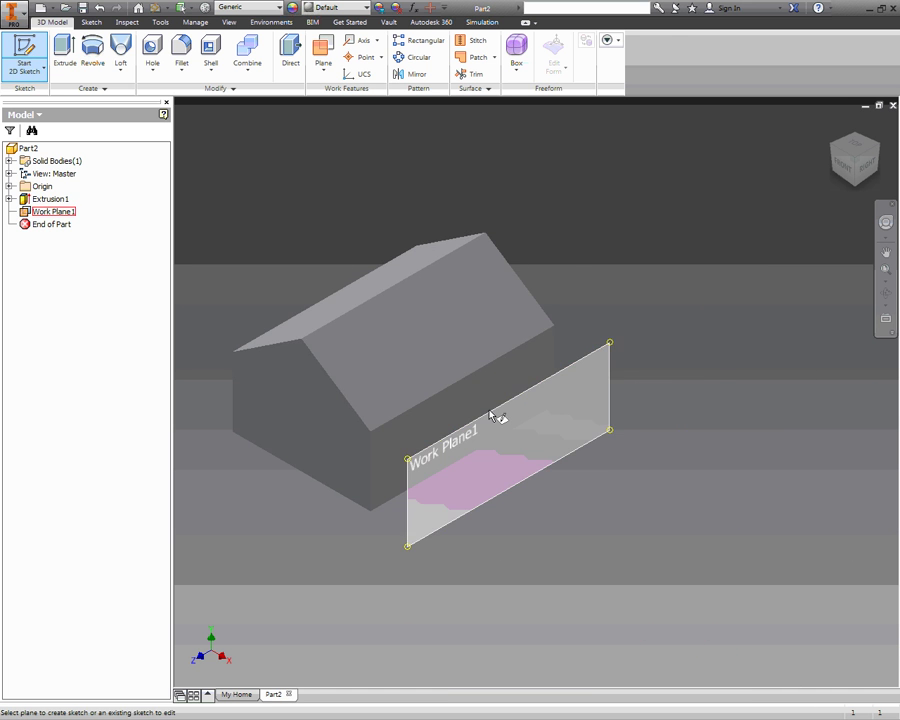
pyautogui.click(490, 413)
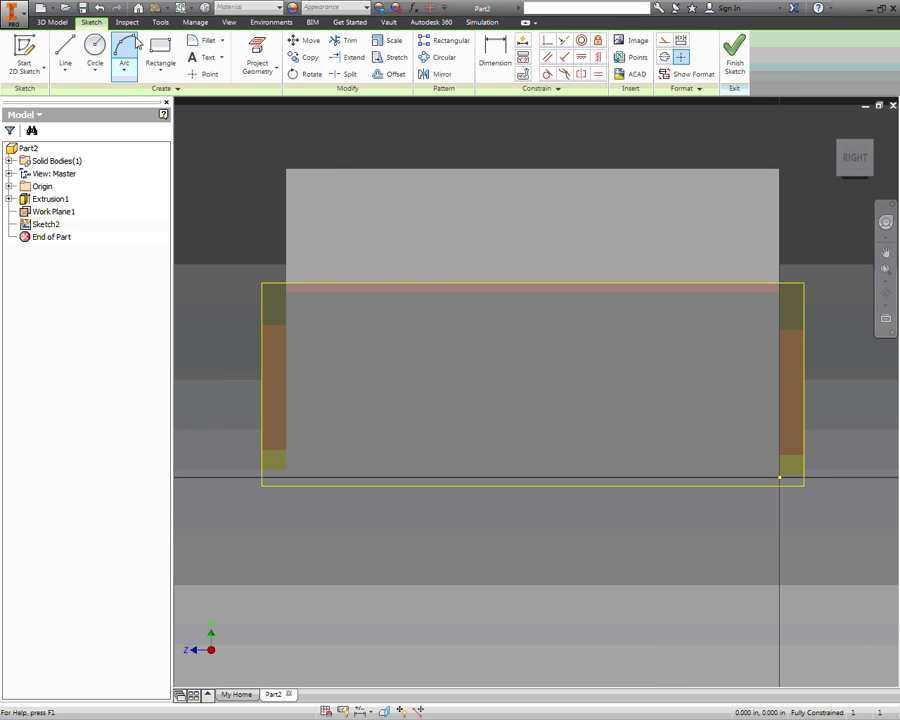
pyautogui.click(65, 47)
pyautogui.click(440, 477)
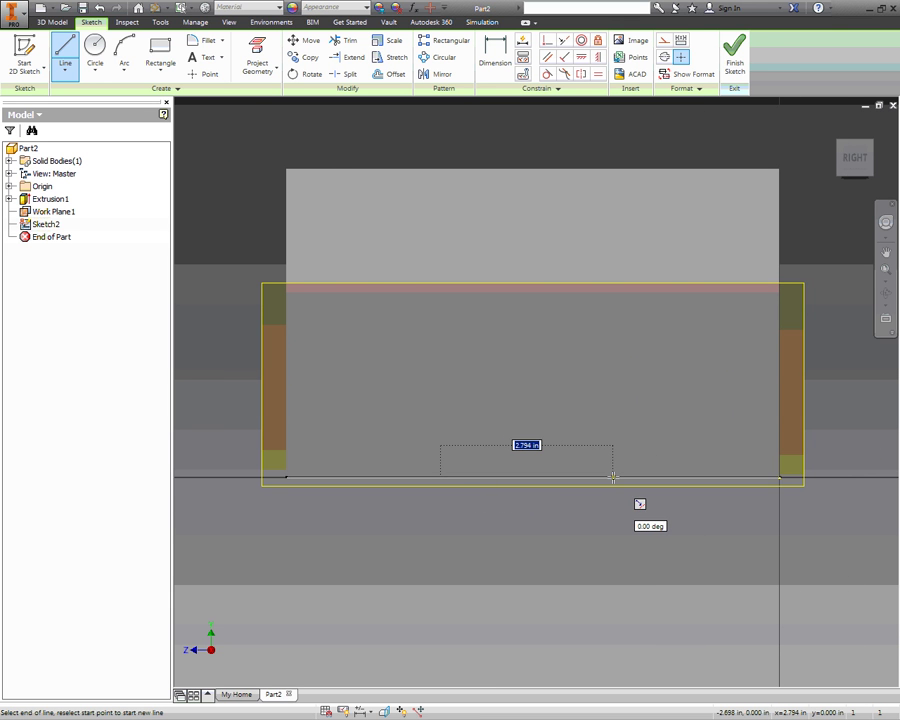
pyautogui.write('4')
pyautogui.press('Return')
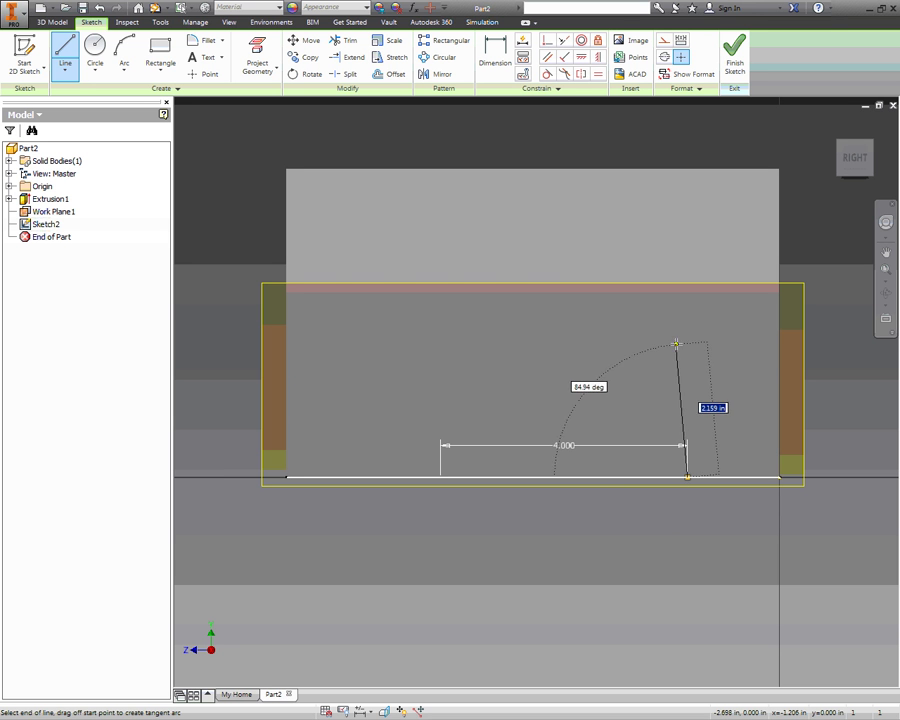
# Step: Complete a closed house-shaped profile with a 3 in vertical right side, a roof peak and a left side about 2.8 in high
pyautogui.write('3')
pyautogui.press('Return')
pyautogui.click(560, 208)
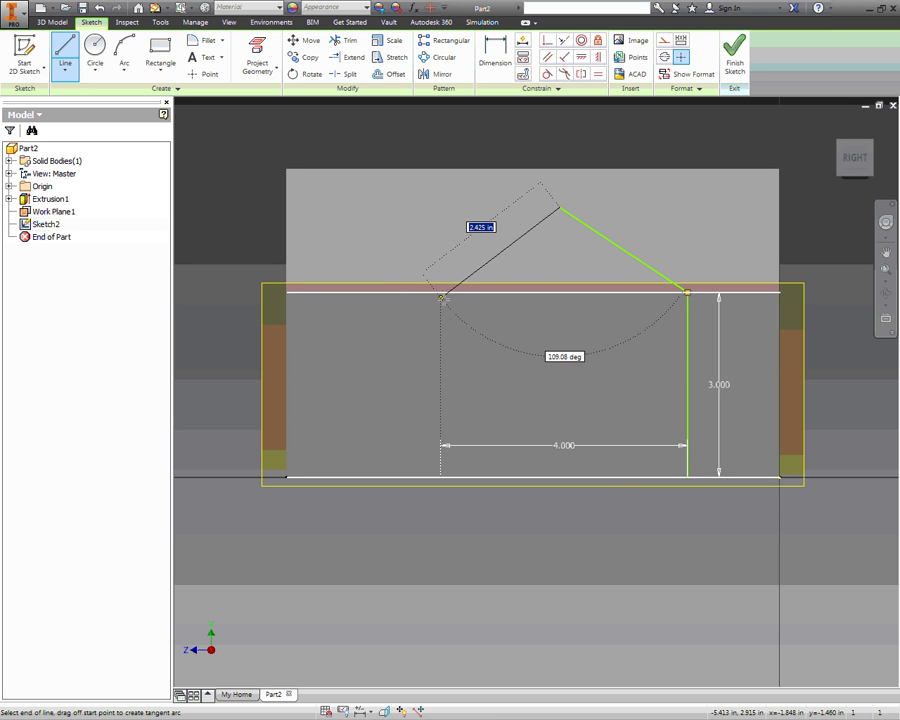
pyautogui.click(441, 302)
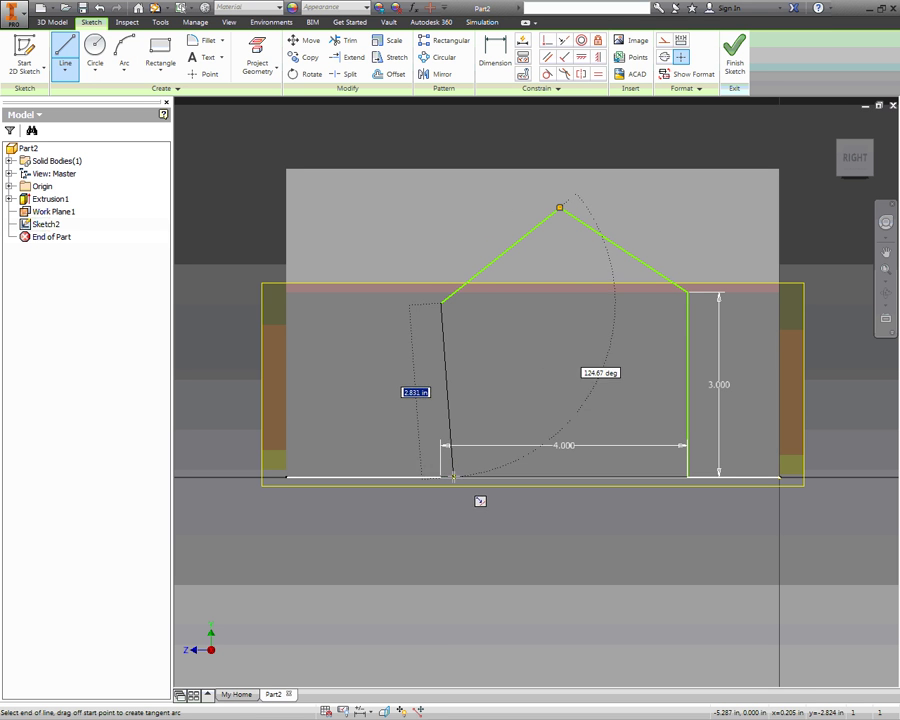
pyautogui.click(441, 478)
pyautogui.press('Escape')
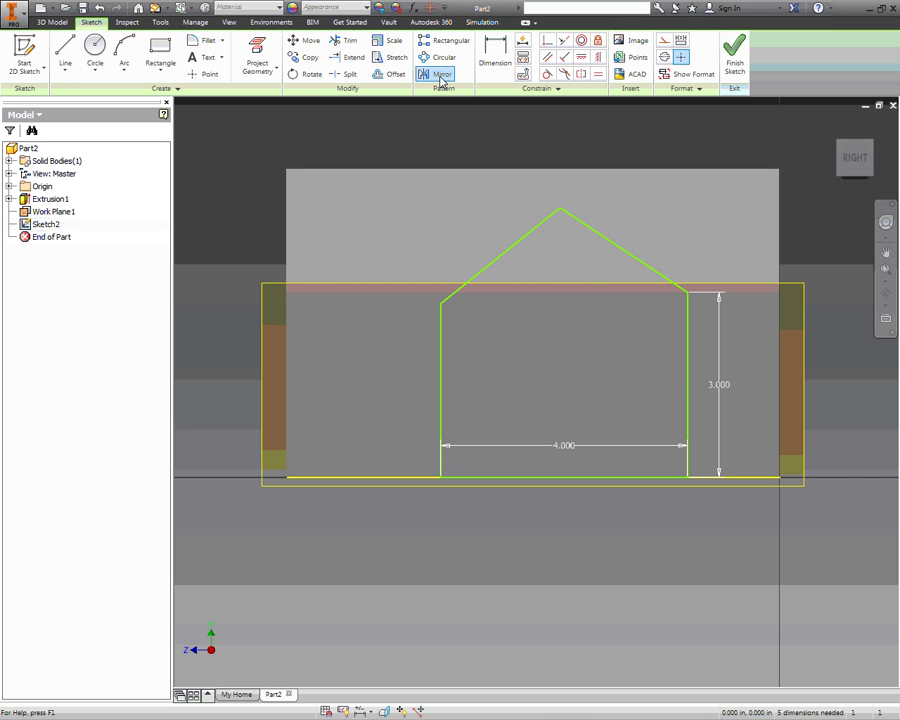
# Step: Apply equal-length constraints between the new profile's two sides and between its two sloping roof lines
pyautogui.click(600, 74)
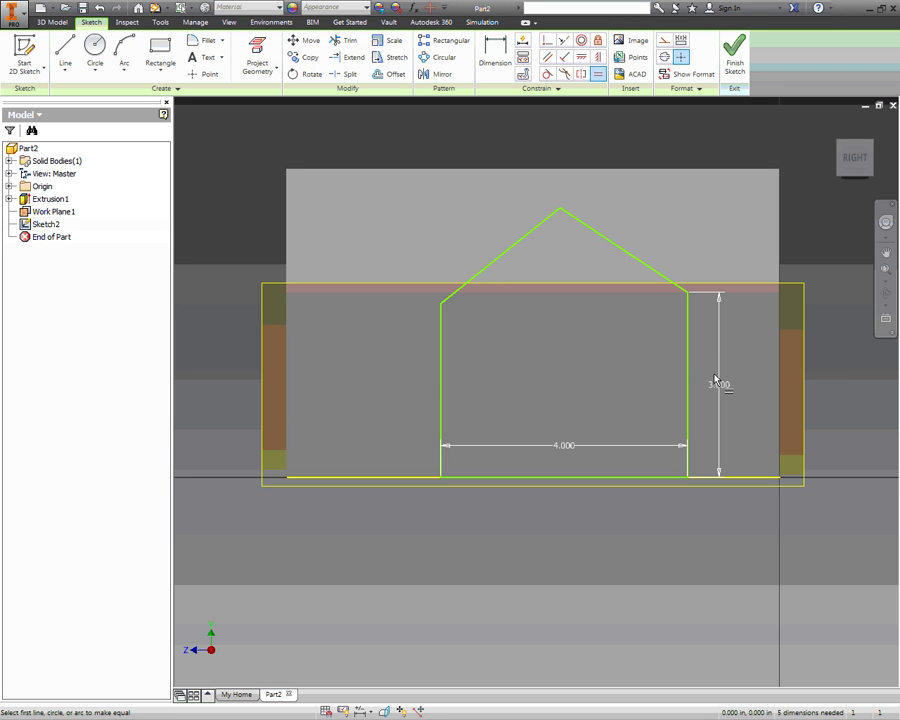
pyautogui.click(688, 364)
pyautogui.click(443, 384)
pyautogui.click(504, 246)
pyautogui.click(607, 240)
pyautogui.scroll(3, 612, 510)
pyautogui.scroll(-3, 612, 510)
pyautogui.moveTo(612, 510); pyautogui.dragTo(560, 546, button='middle')
pyautogui.scroll(3, 504, 541)
pyautogui.scroll(-3, 505, 488)
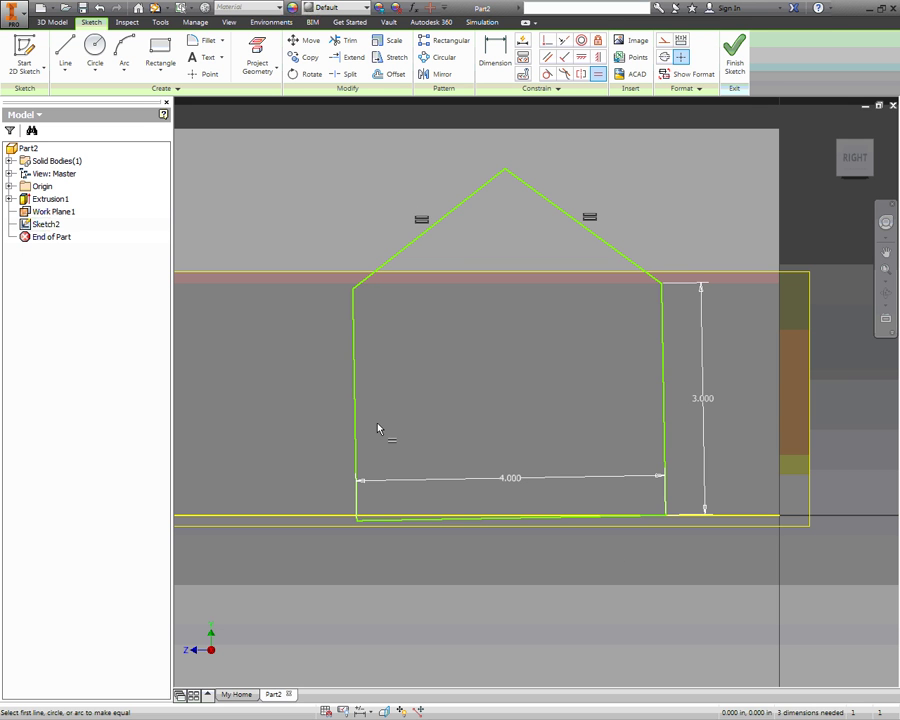
pyautogui.press('Escape')
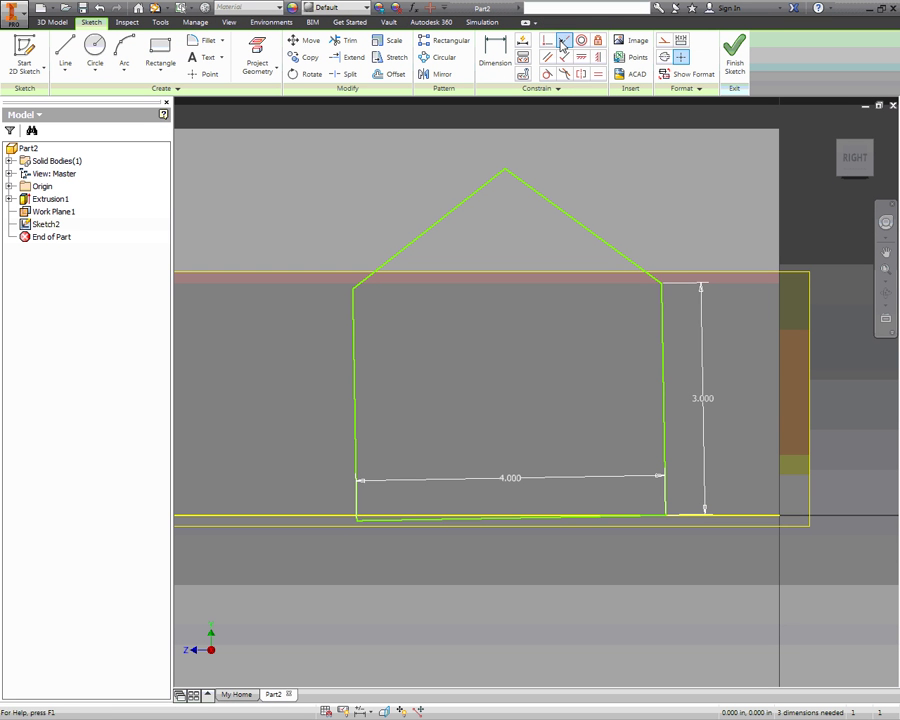
# Step: Make the new profile's base line collinear with the wall's projected bottom edge
pyautogui.click(372, 521)
pyautogui.click(334, 518)
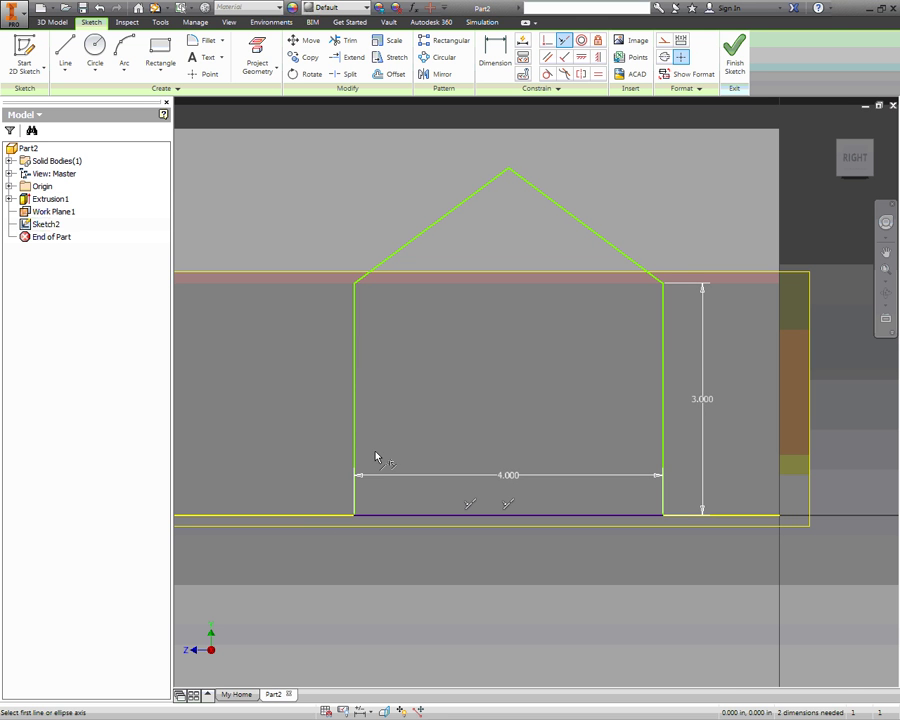
pyautogui.click(565, 40)
# Step: Dimension the smaller profile's roof peak from its base line and set the height to 4 in
pyautogui.press('d')
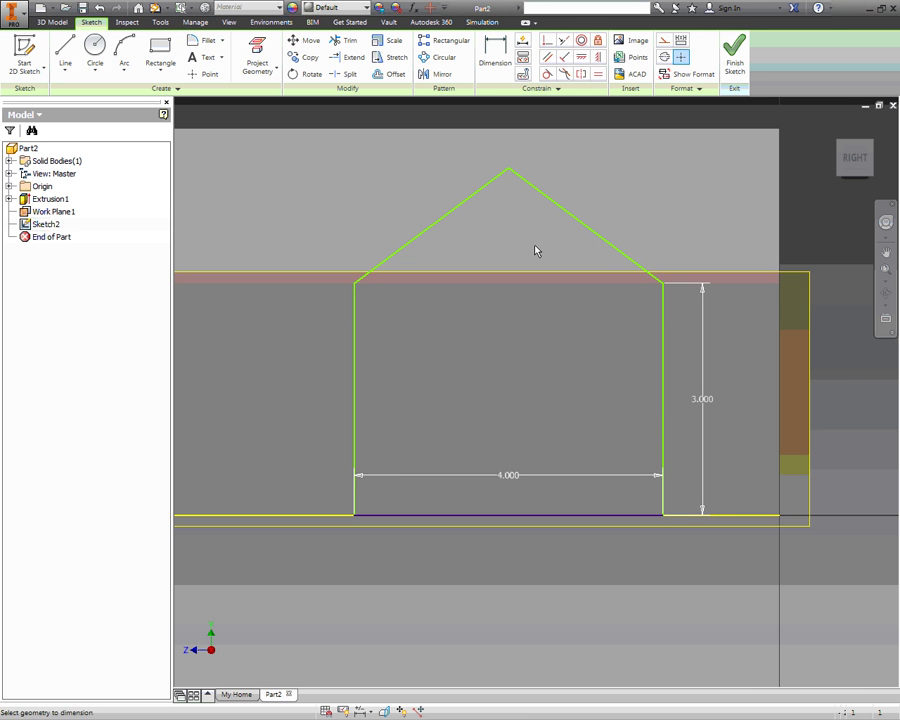
pyautogui.click(508, 168)
pyautogui.click(482, 516)
pyautogui.click(566, 412)
pyautogui.write('4.4986921')
pyautogui.press('Return')
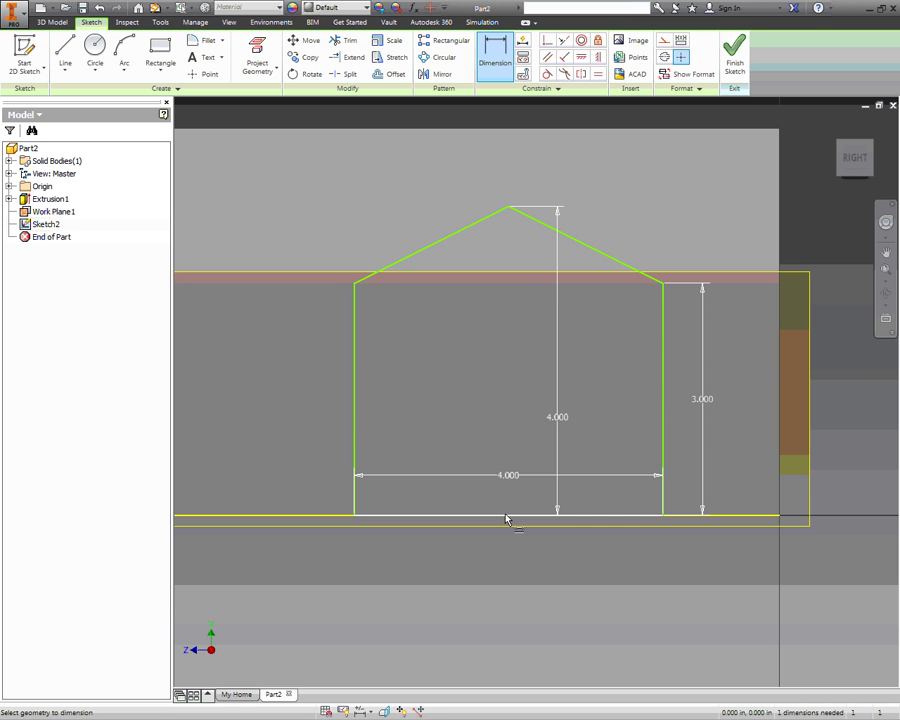
# Step: Centre the profile by making its base midpoint coincident with the projected bottom edge's midpoint, and finish the sketch
pyautogui.moveTo(494, 523)
pyautogui.mouseDown(button='middle')
pyautogui.moveTo(534, 492)
pyautogui.moveTo(622, 453)
pyautogui.mouseUp(button='middle')
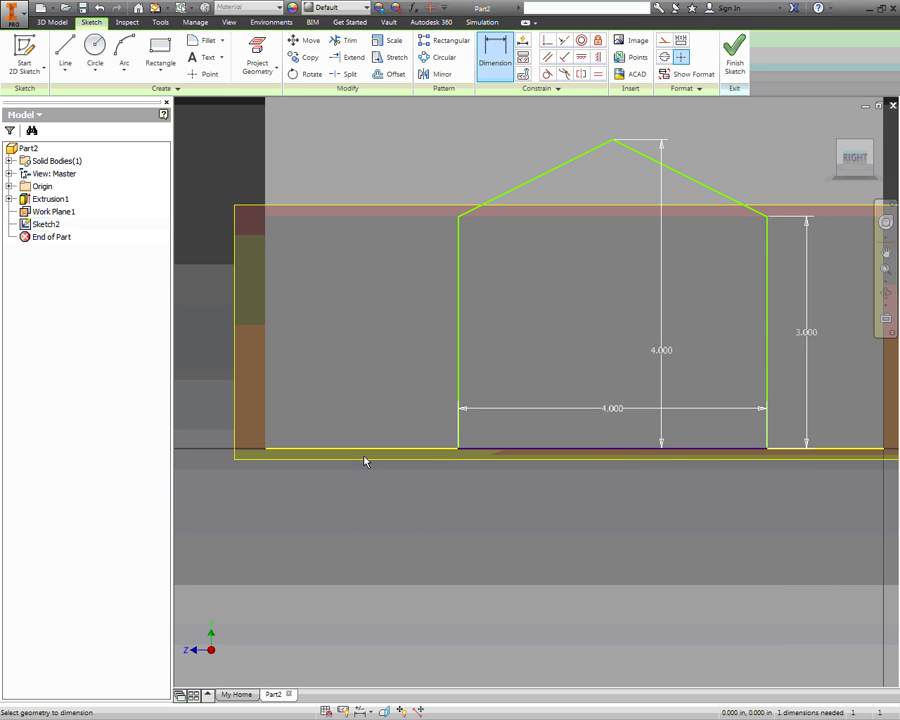
pyautogui.click(547, 40)
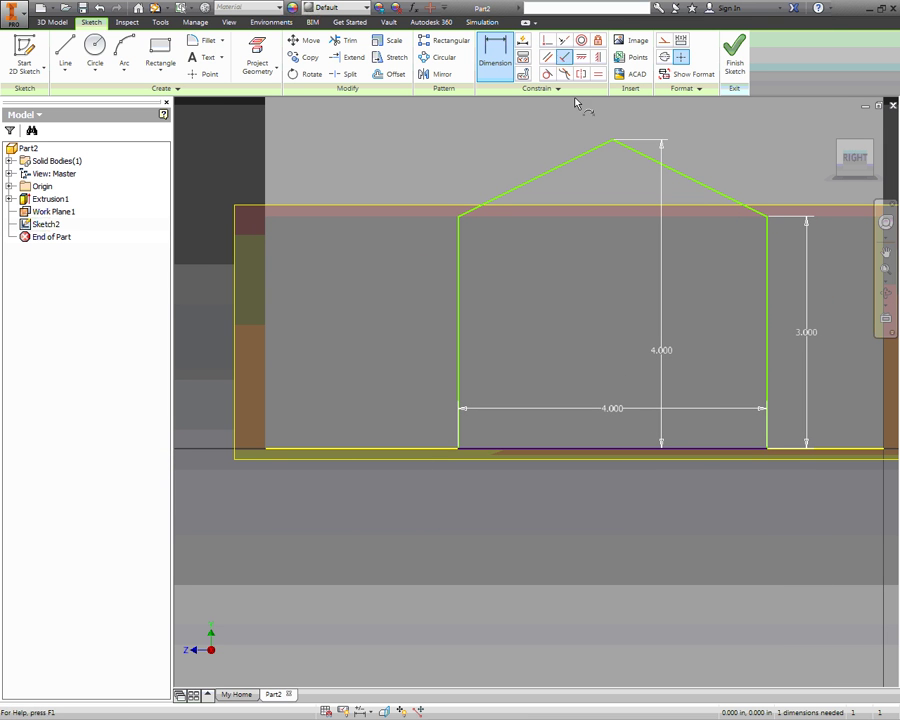
pyautogui.click(615, 452)
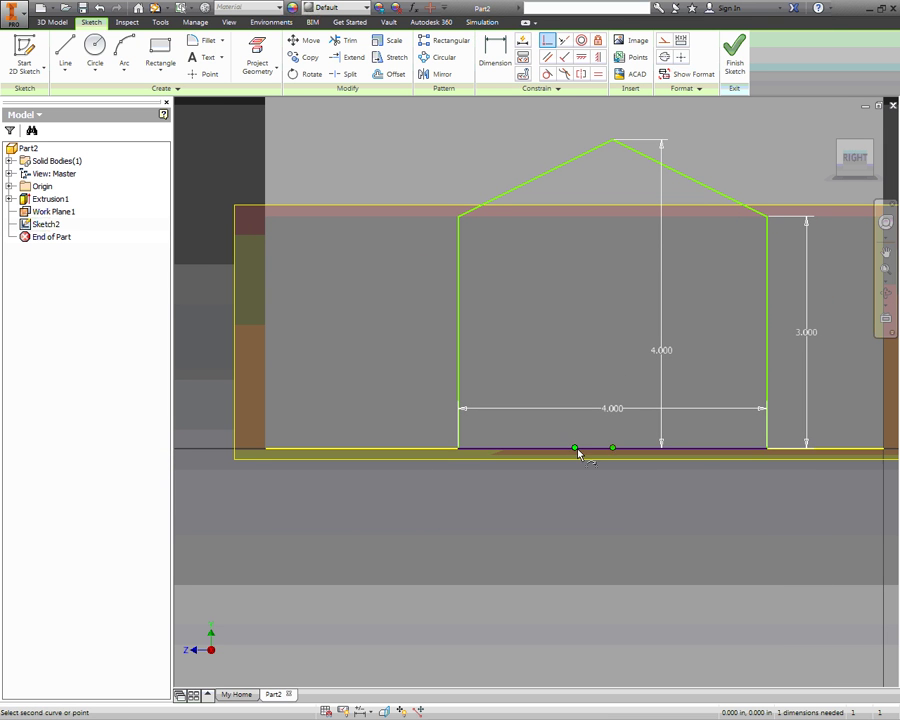
pyautogui.click(575, 450)
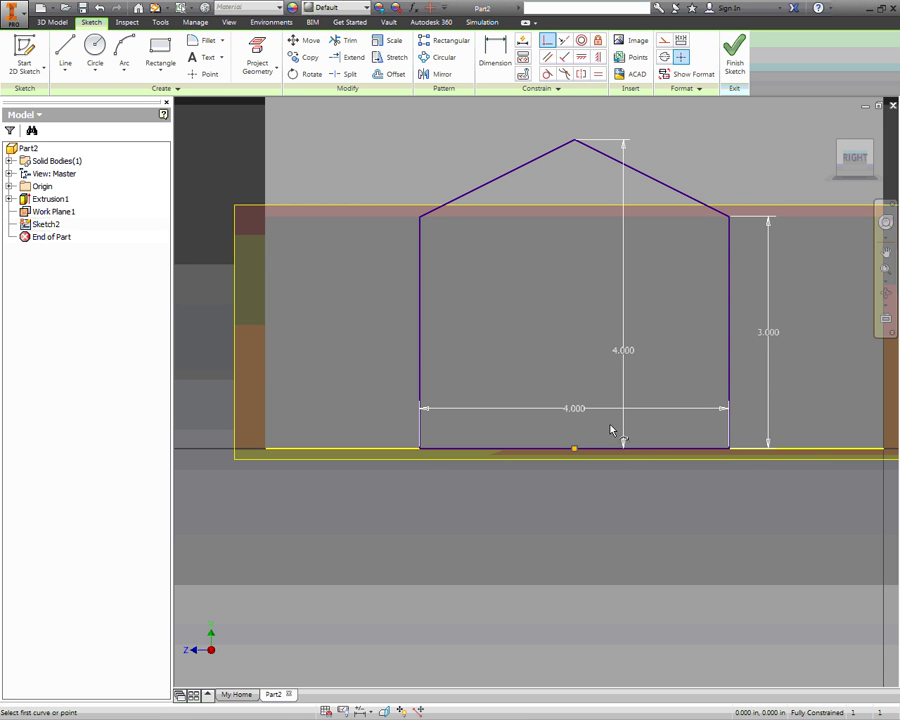
pyautogui.click(736, 58)
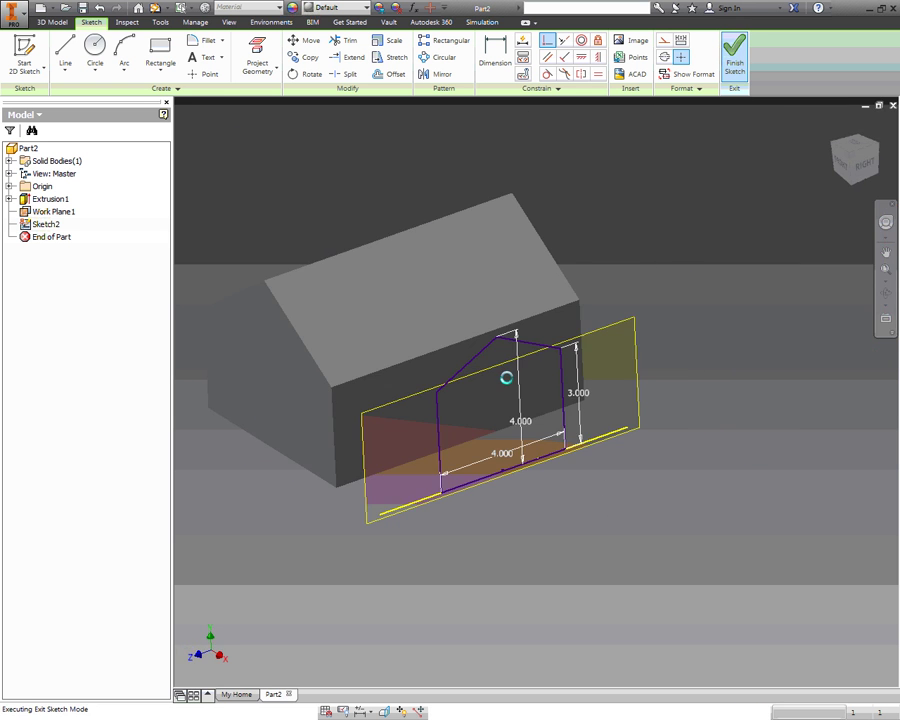
# Step: Extrude the smaller gabled profile toward the main body, using the To Next extent so the wing ends at its wall and roof
pyautogui.click(64, 52)
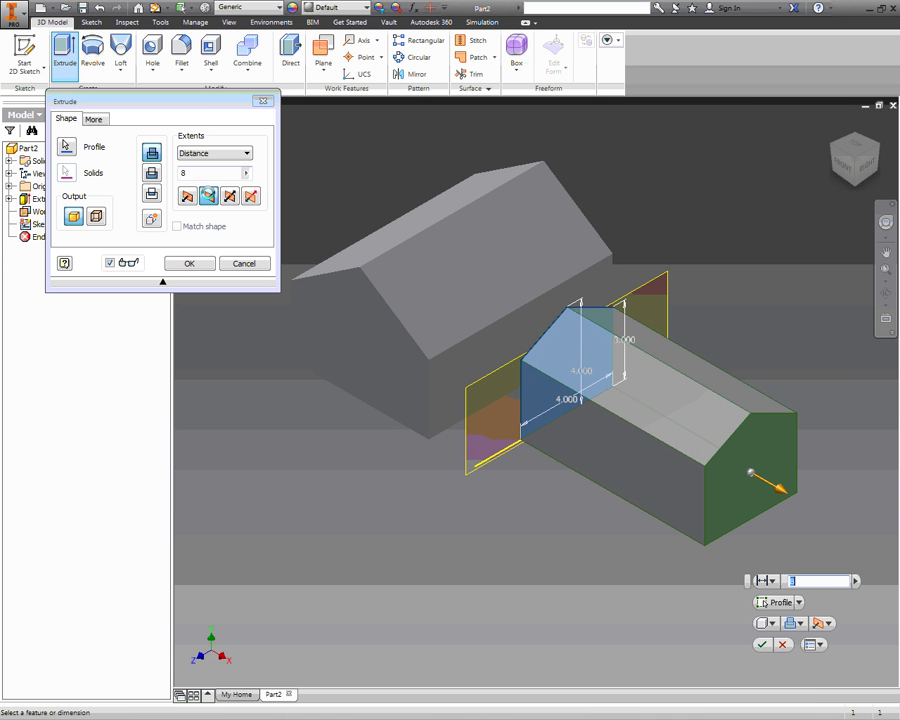
pyautogui.click(210, 197)
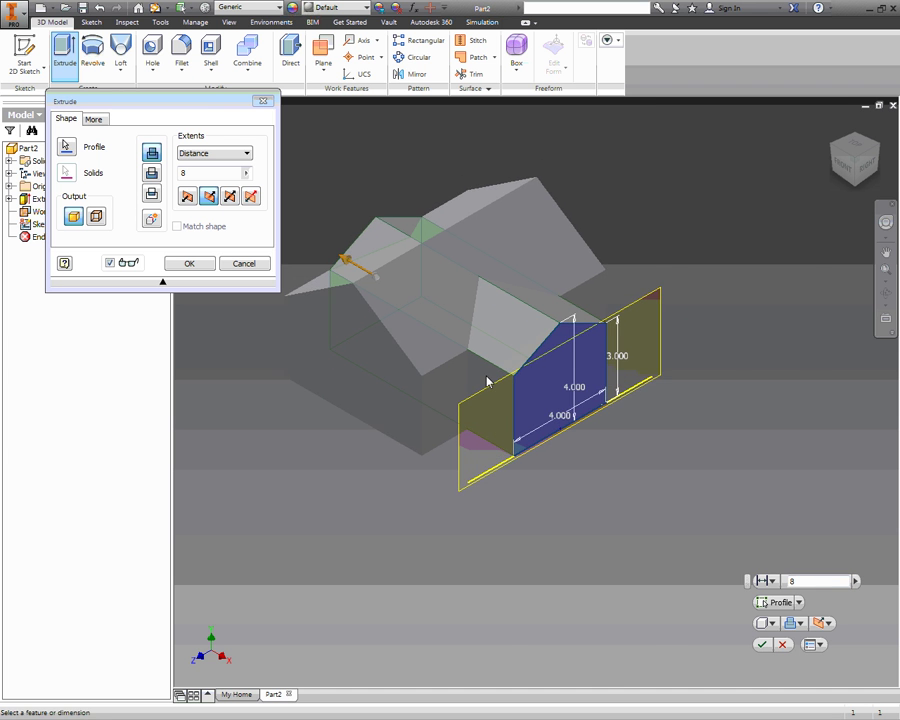
pyautogui.scroll(2, 487, 381)
pyautogui.moveTo(465, 364); pyautogui.dragTo(595, 481, button='middle')
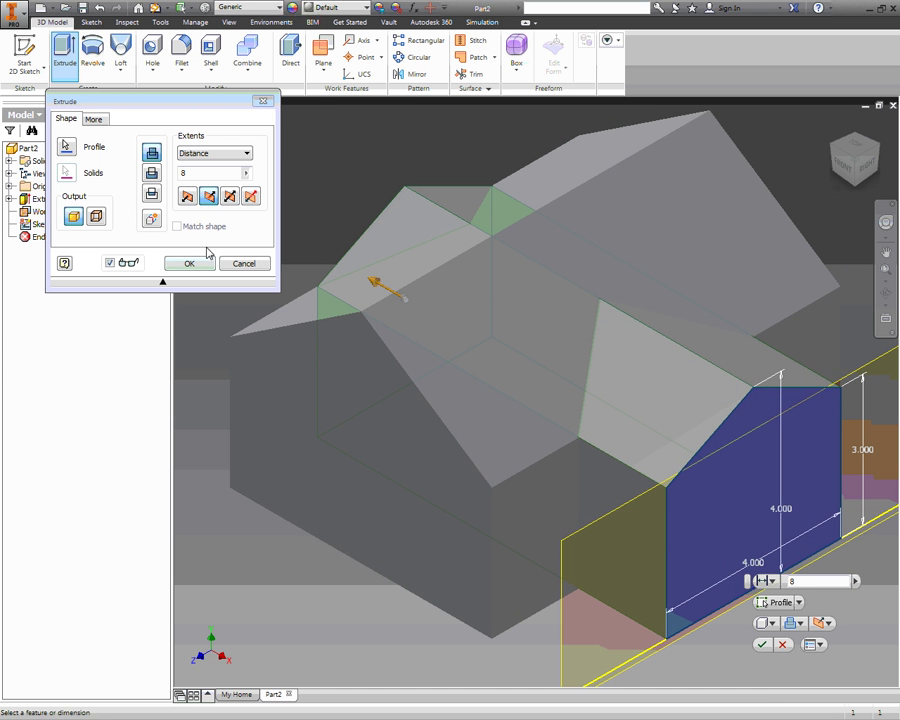
pyautogui.click(192, 156)
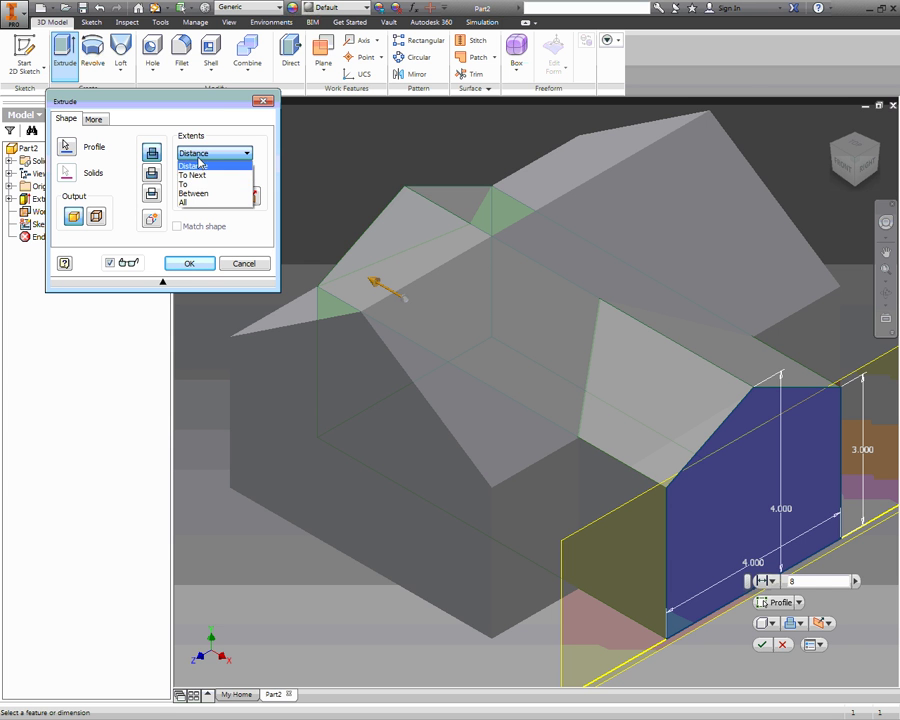
pyautogui.click(201, 177)
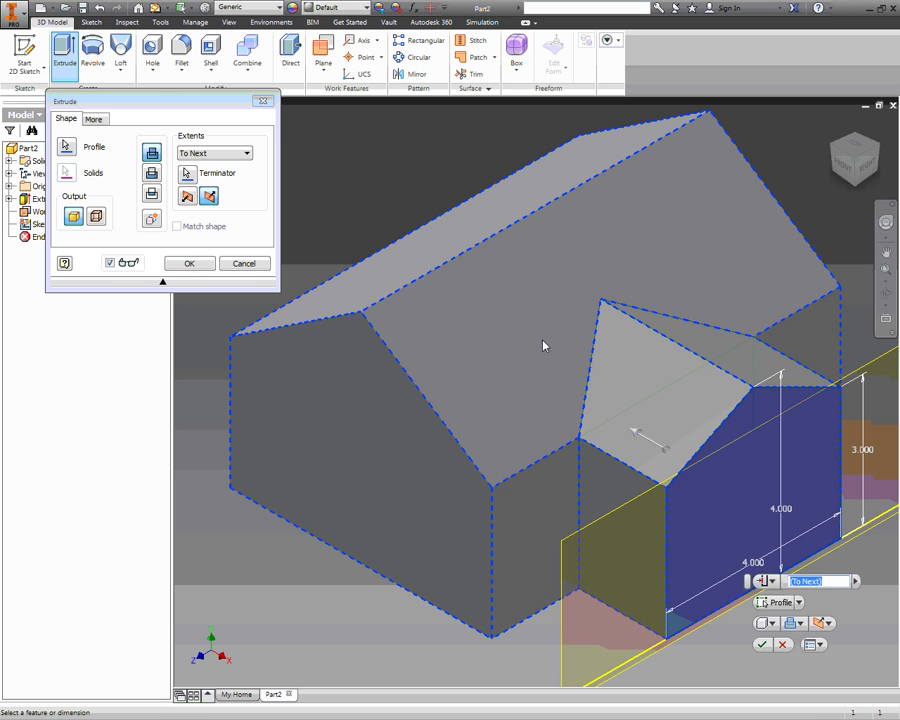
pyautogui.click(188, 263)
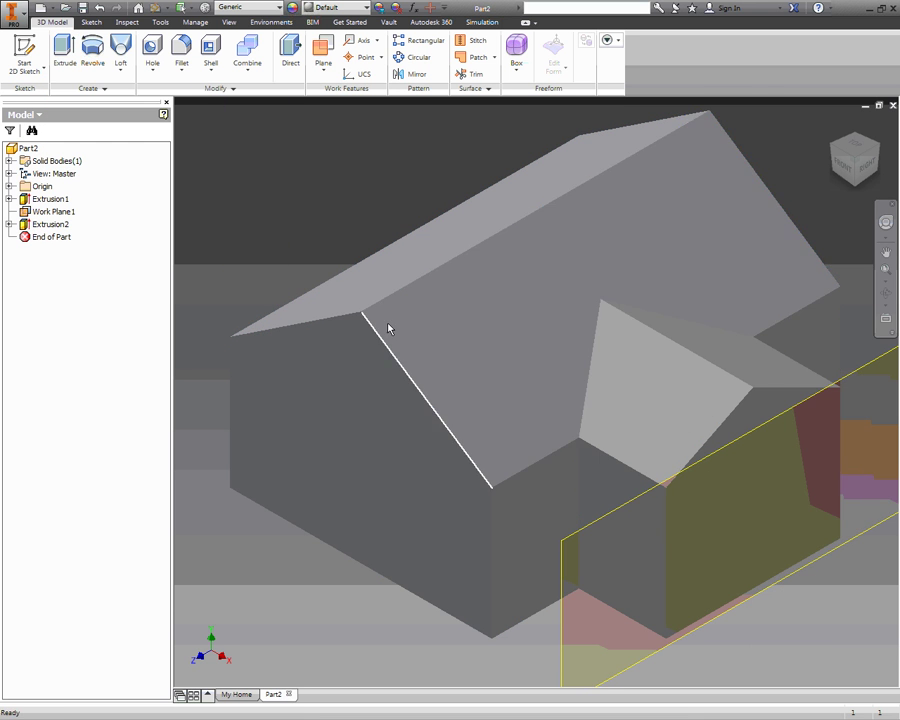
# Step: Turn off the visibility of the offset work plane and show the whole model in the home view
pyautogui.click(40, 212)
pyautogui.rightClick(30, 218)
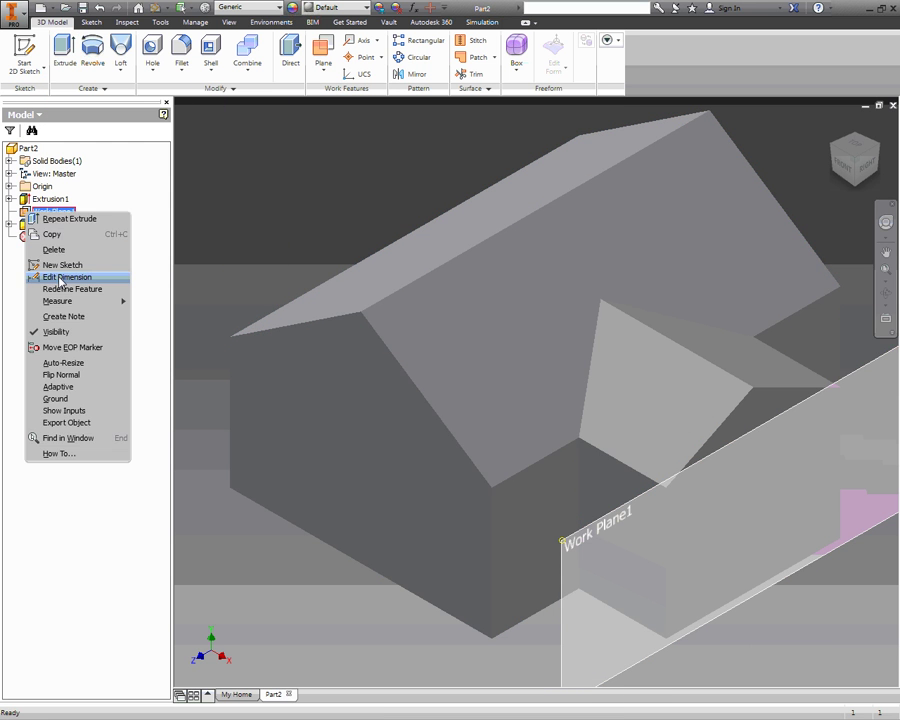
pyautogui.click(56, 331)
pyautogui.click(834, 124)
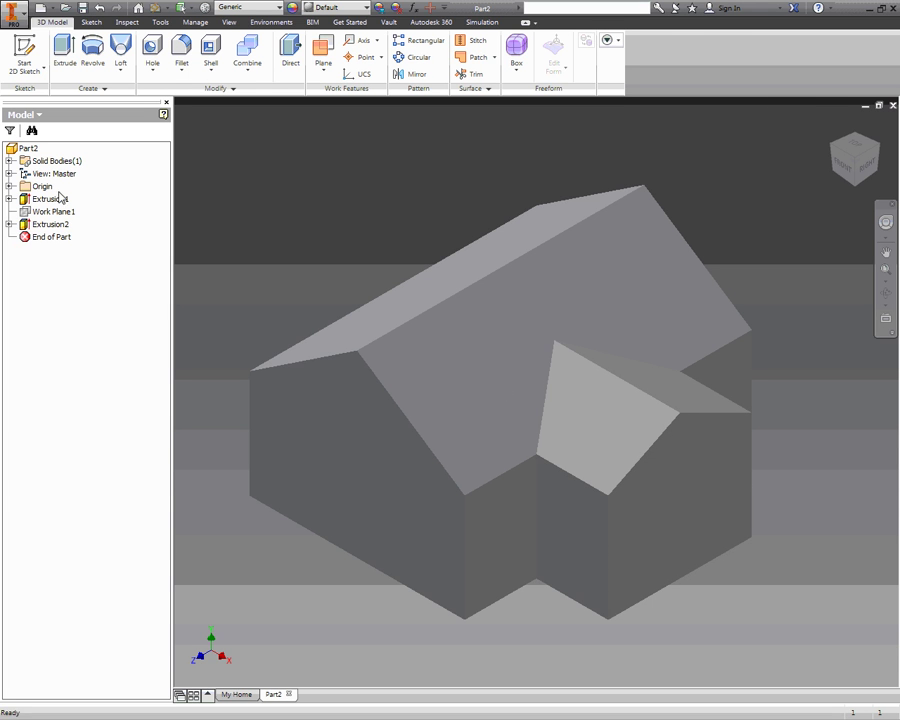
# Step: Edit the wing's sketch to set its roof peak height to 4.5 in, finish the sketch, and check the shape against the reference PDF
pyautogui.click(9, 224)
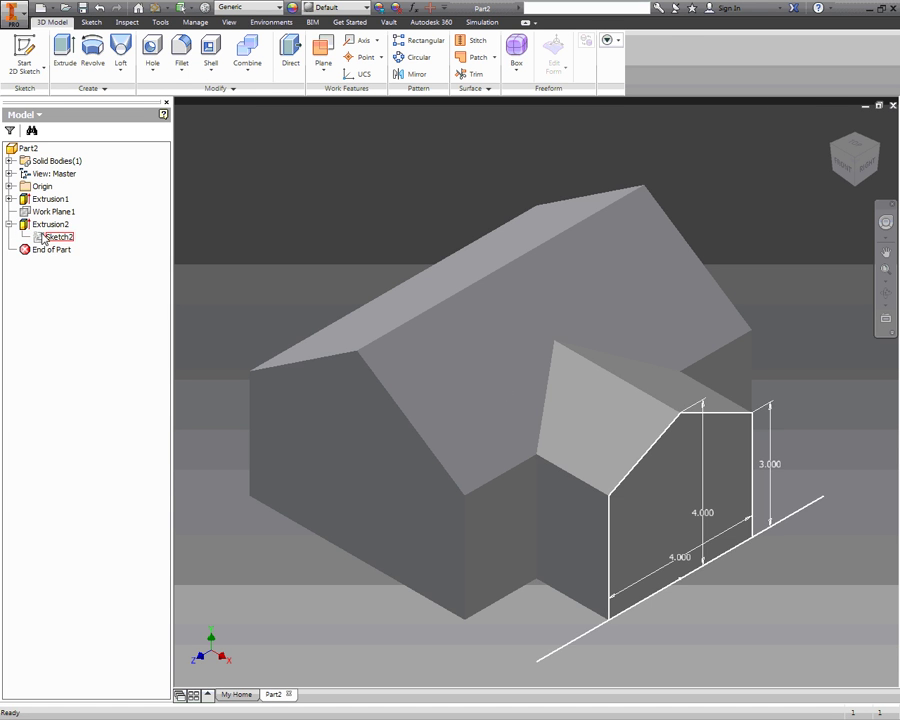
pyautogui.doubleClick(43, 238)
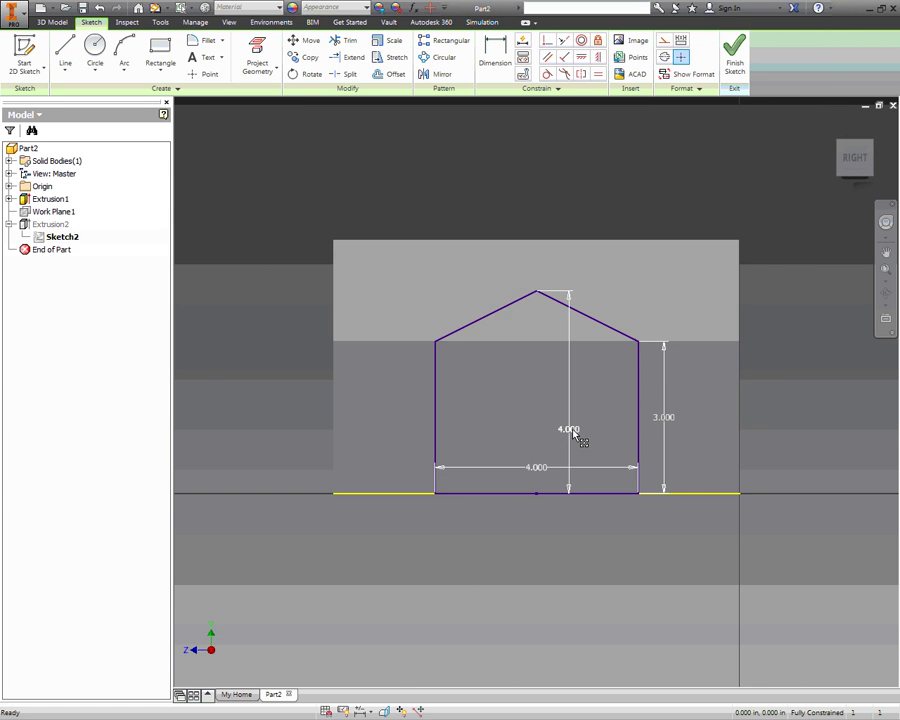
pyautogui.doubleClick(570, 430)
pyautogui.write('4.5')
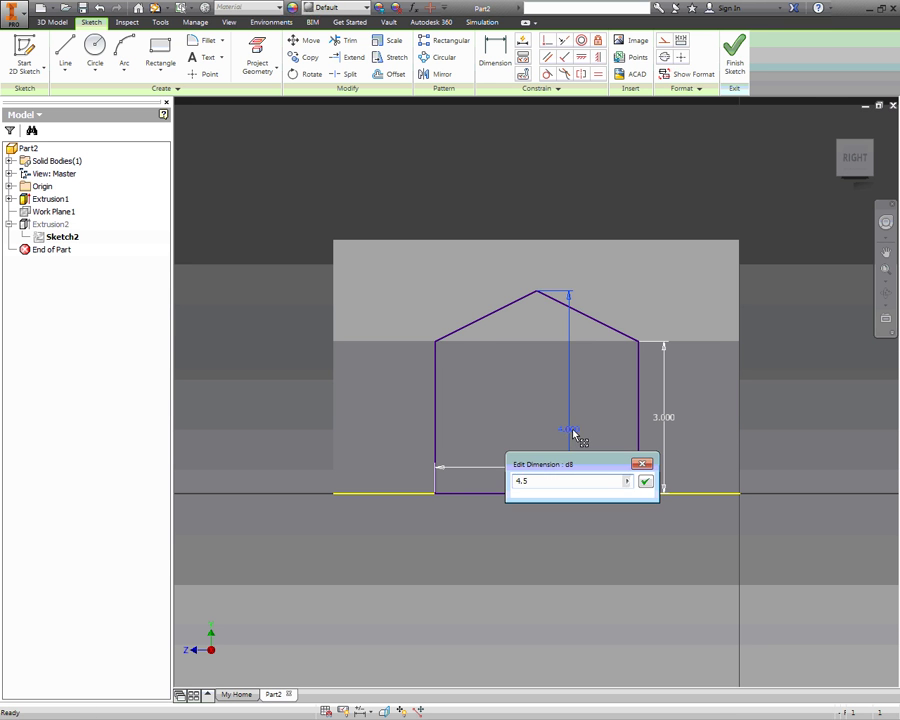
pyautogui.press('Return')
pyautogui.click(735, 55)
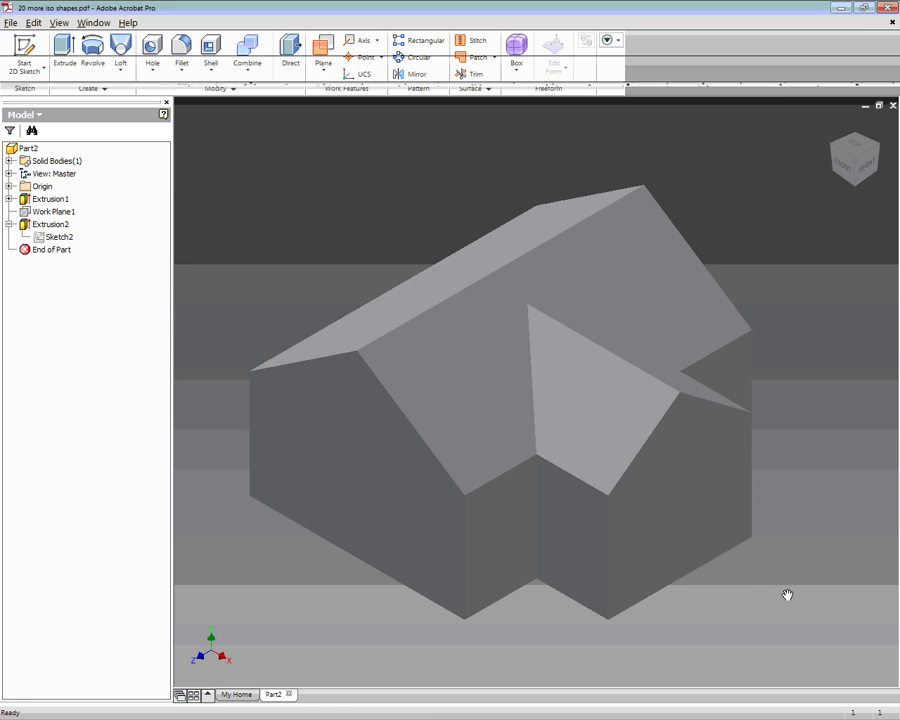
pyautogui.hotkey('alt', 'Tab')
pyautogui.hotkey('alt', 'Tab')
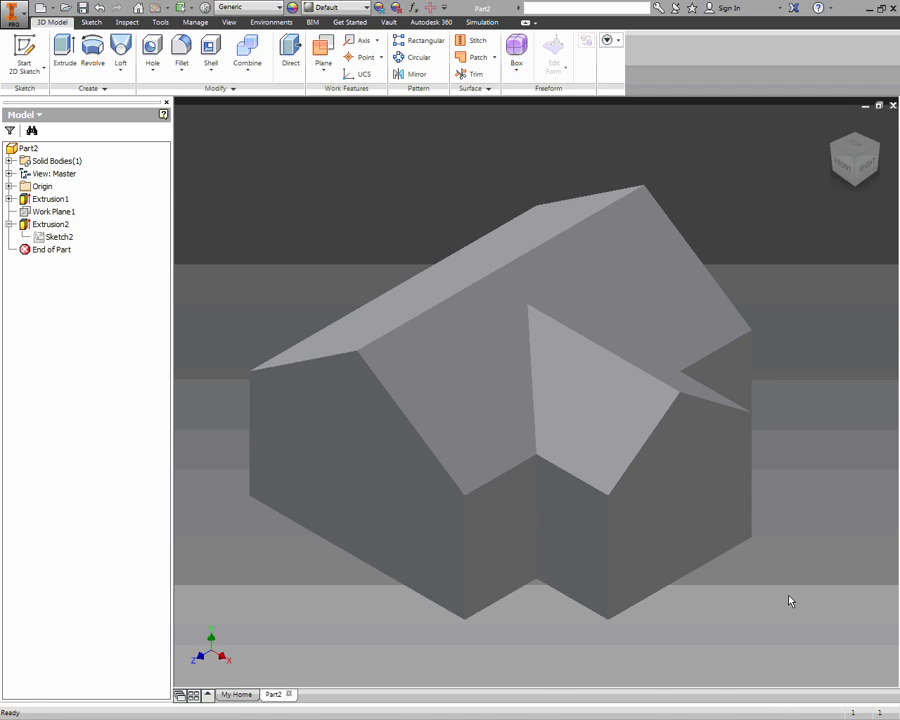